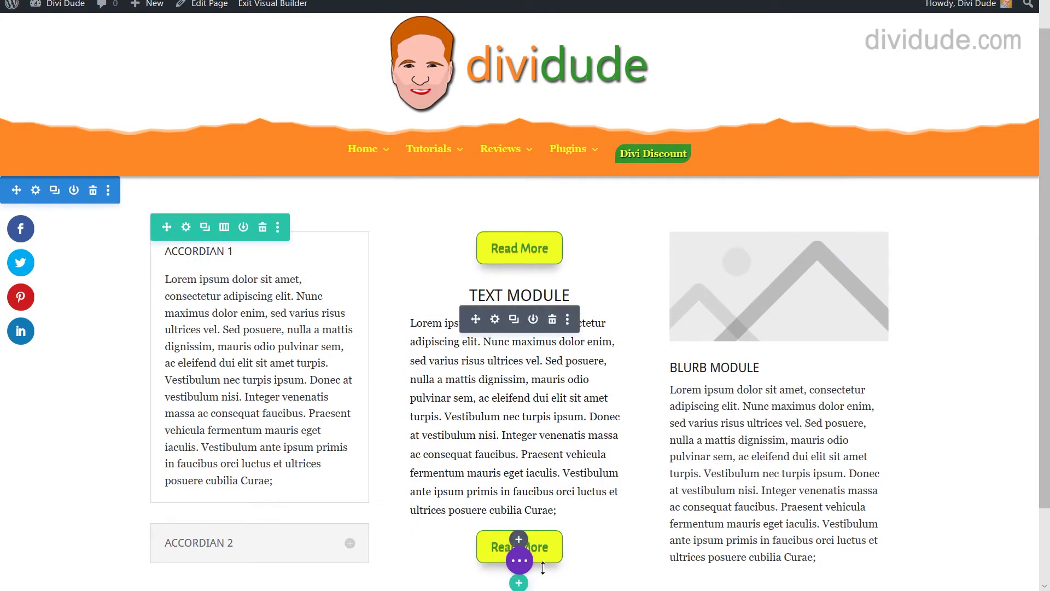
# Expand the page builder controls and display the page layout in desktop view
pyautogui.click(518, 562)
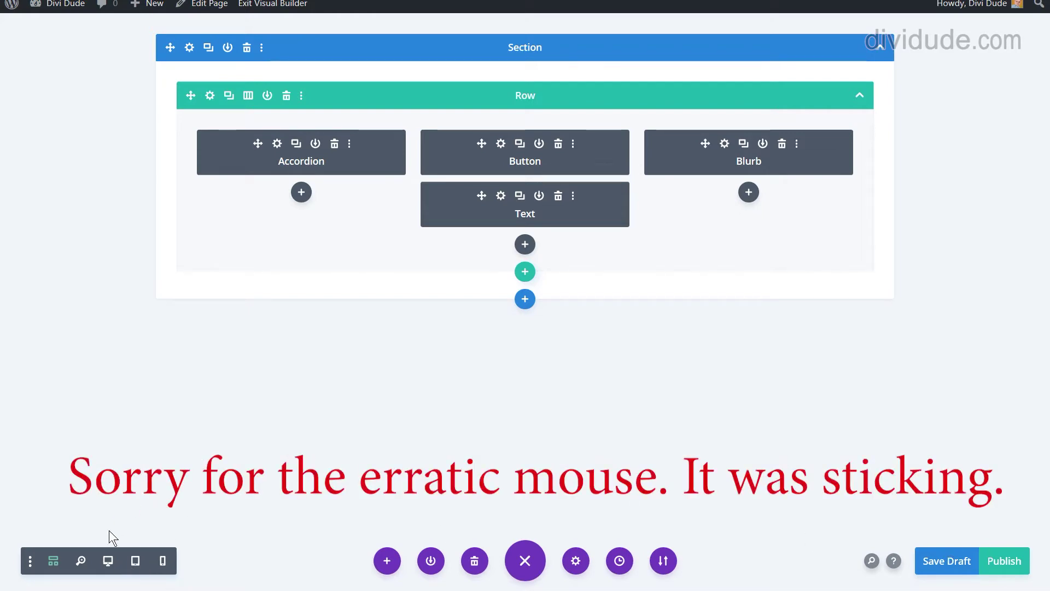
pyautogui.click(108, 561)
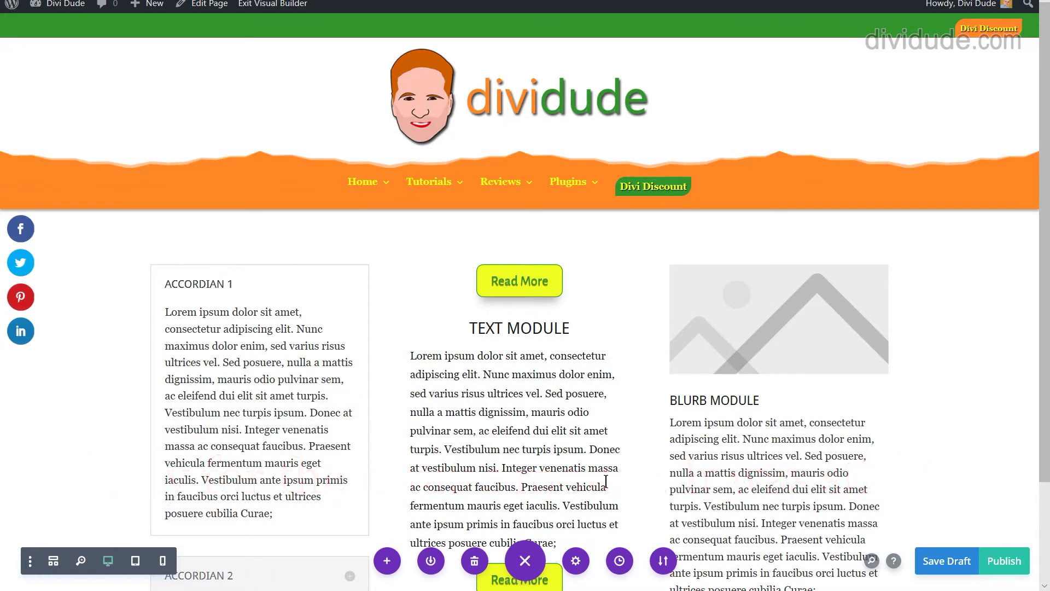
pyautogui.scroll(-2, 606, 481)
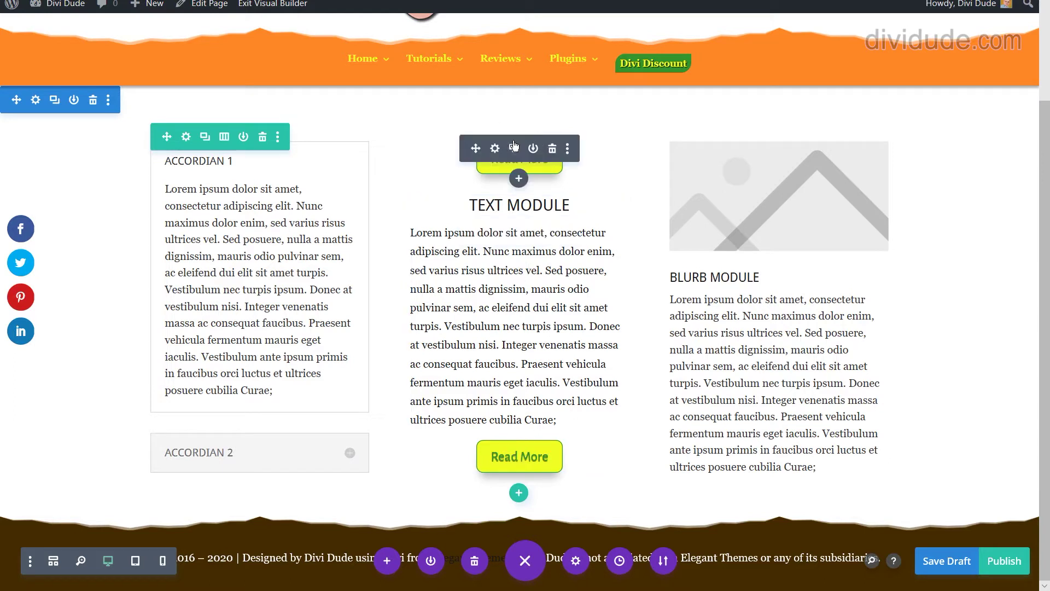
# Insert a Button module between the upper Read More button and the text module, and enable custom styles for it
pyautogui.click(518, 178)
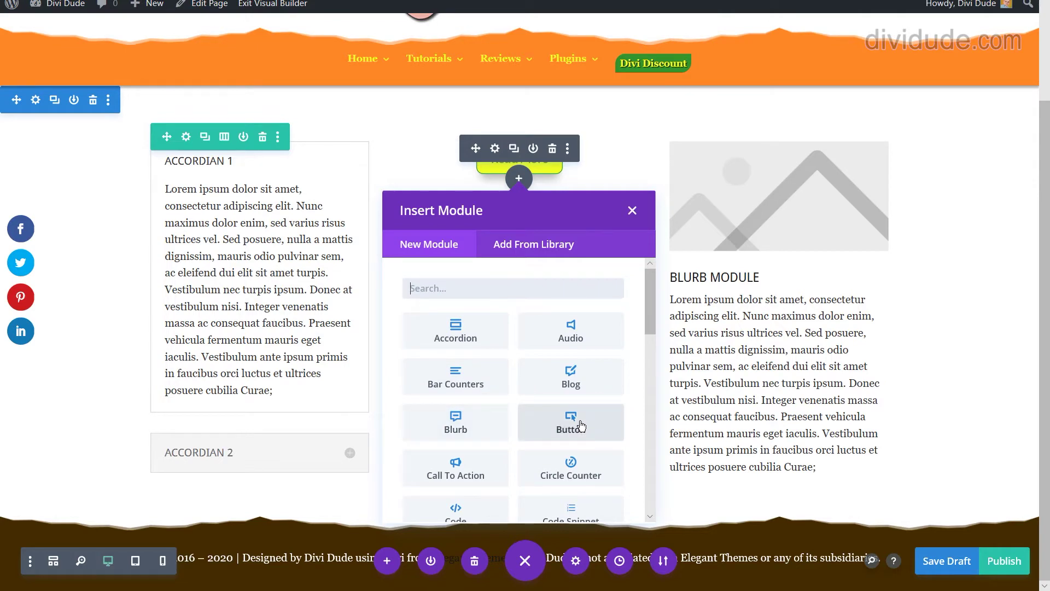
pyautogui.click(585, 425)
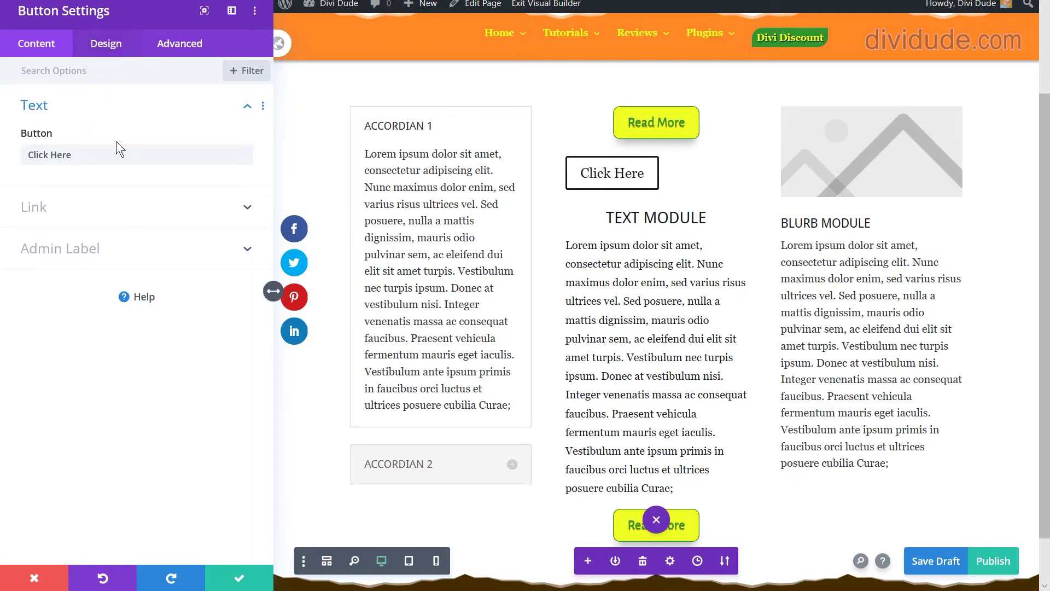
pyautogui.click(105, 43)
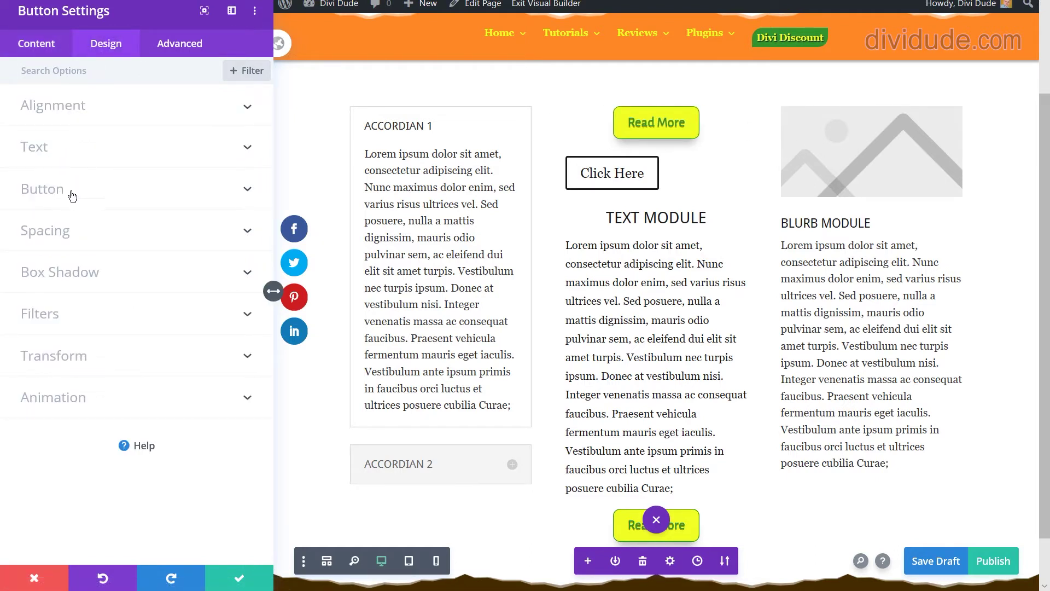
pyautogui.click(87, 207)
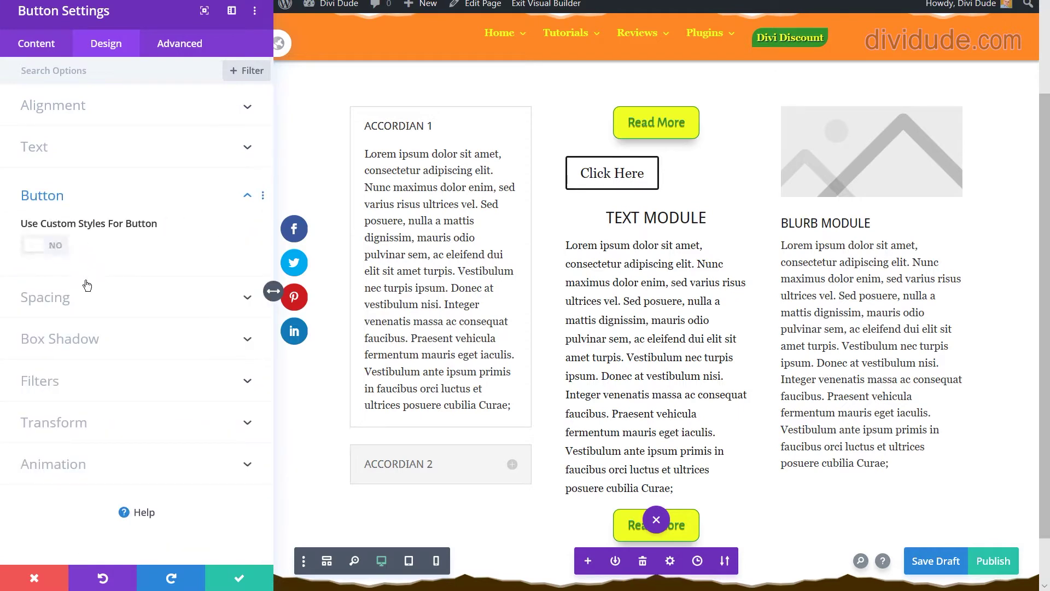
pyautogui.click(53, 251)
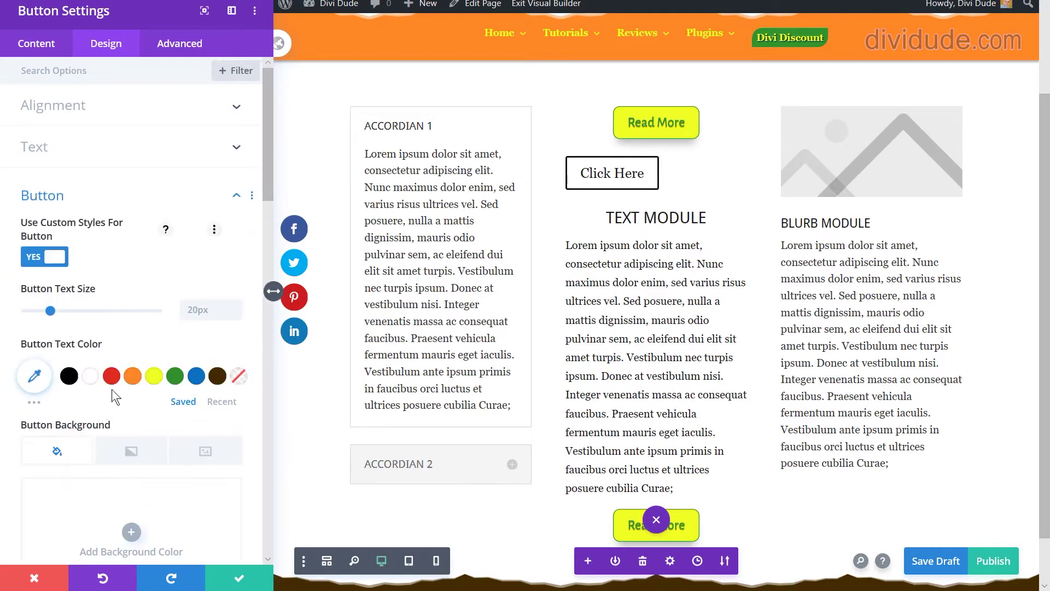
pyautogui.scroll(-5, 143, 385)
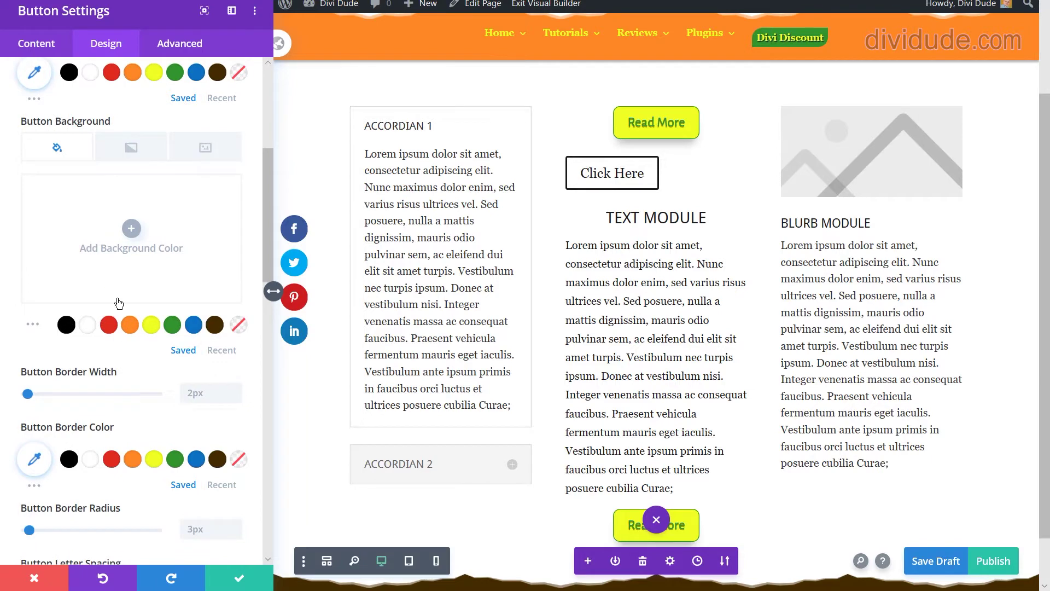
pyautogui.scroll(-5, 109, 306)
pyautogui.scroll(-6, 166, 422)
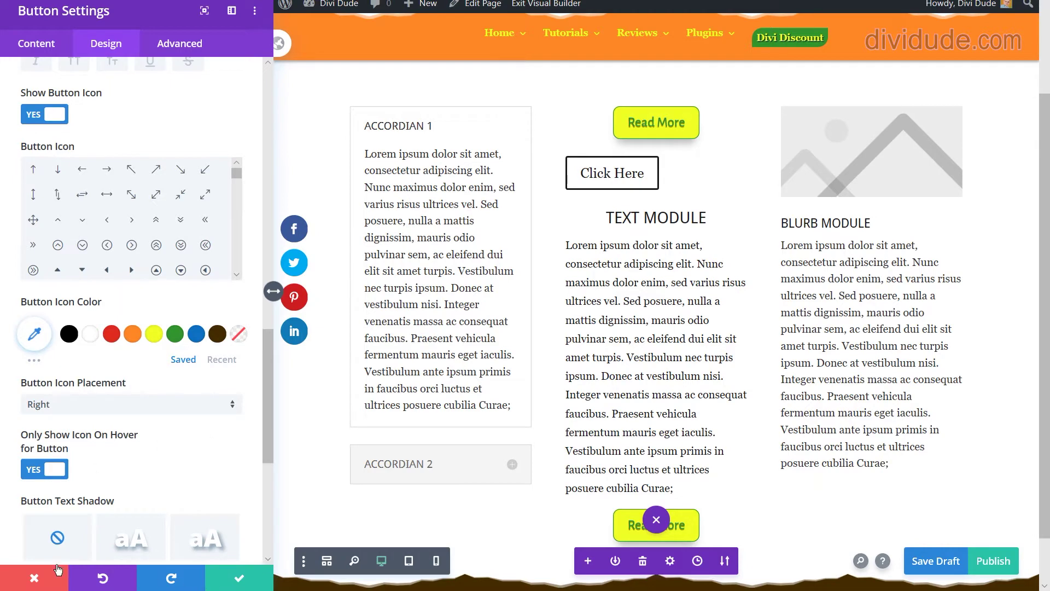
# Discard the new button's settings changes and delete the Click Here button module
pyautogui.click(34, 578)
pyautogui.moveTo(540, 199)
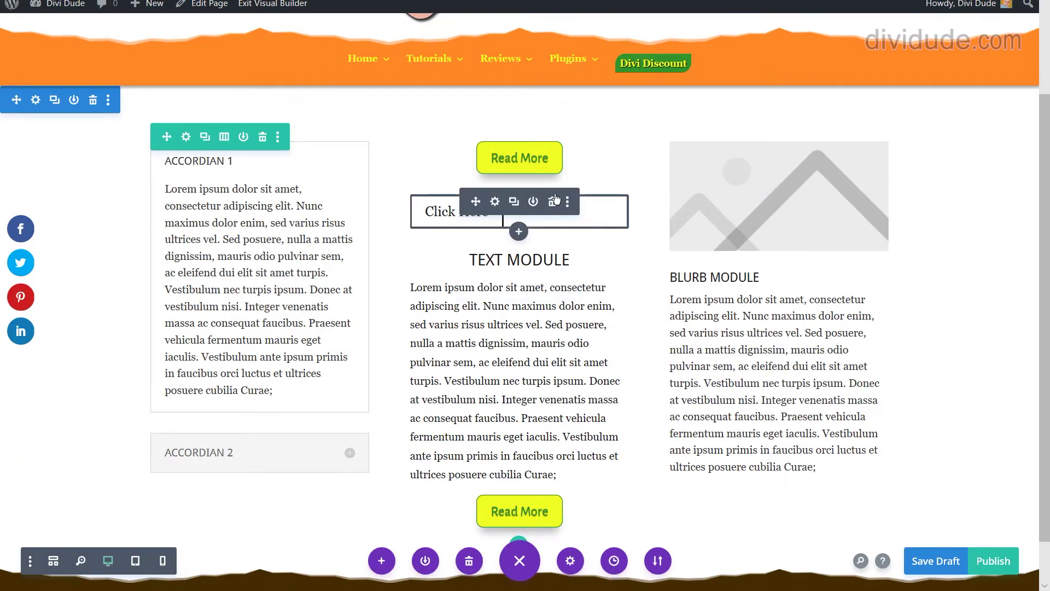
pyautogui.click(554, 202)
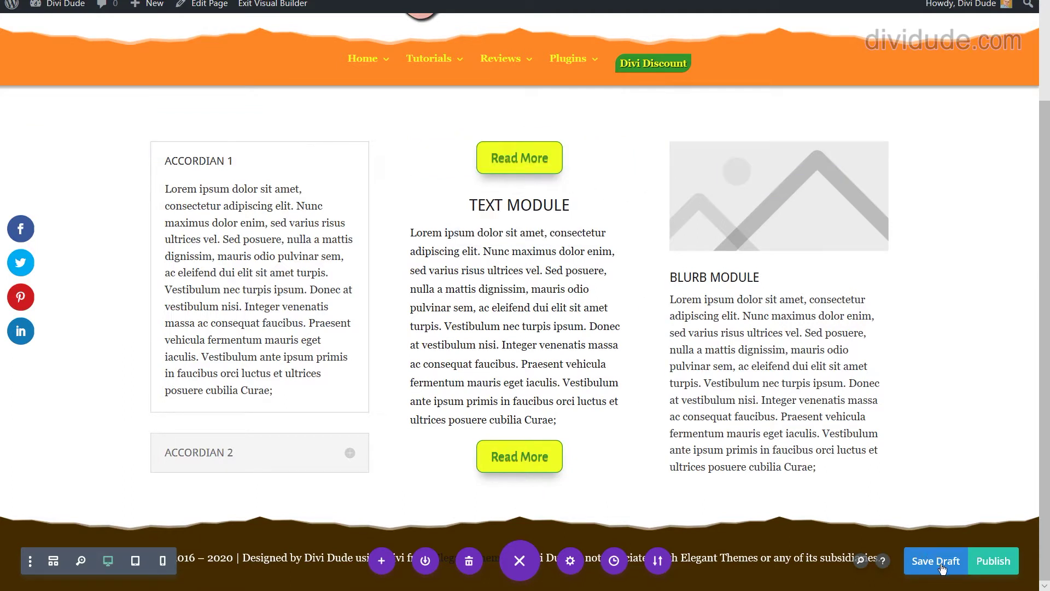
# Save the page as a draft and exit the Visual Builder to view the Read More buttons on the page
pyautogui.click(948, 570)
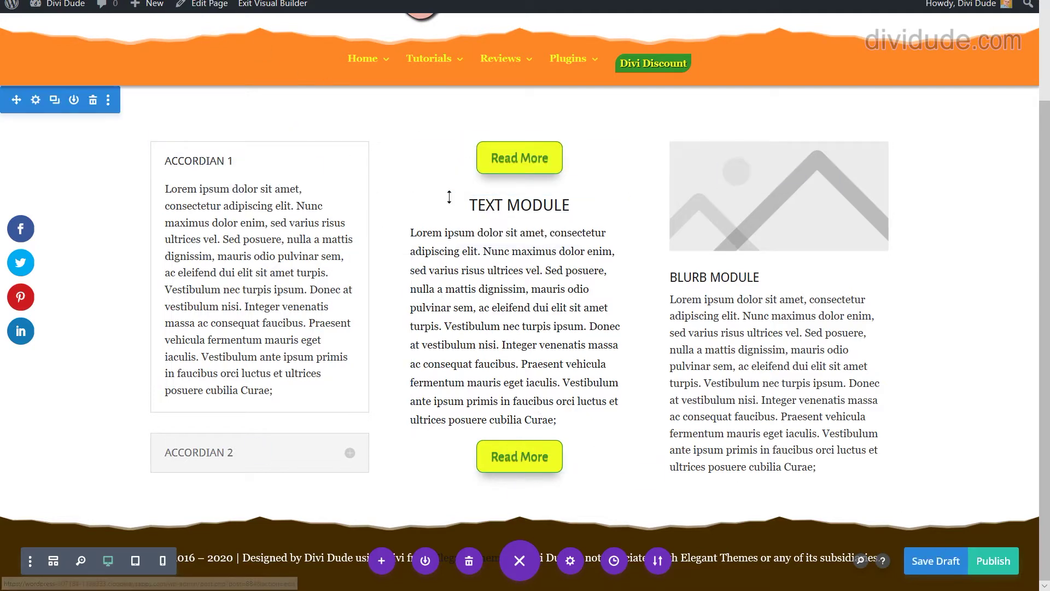
pyautogui.click(273, 3)
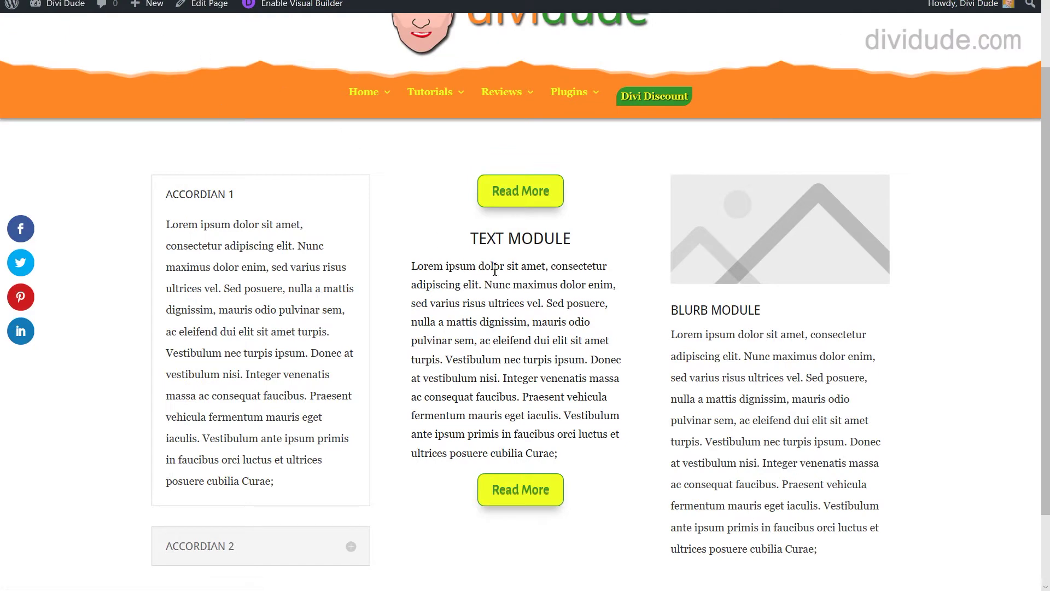
pyautogui.click(273, 4)
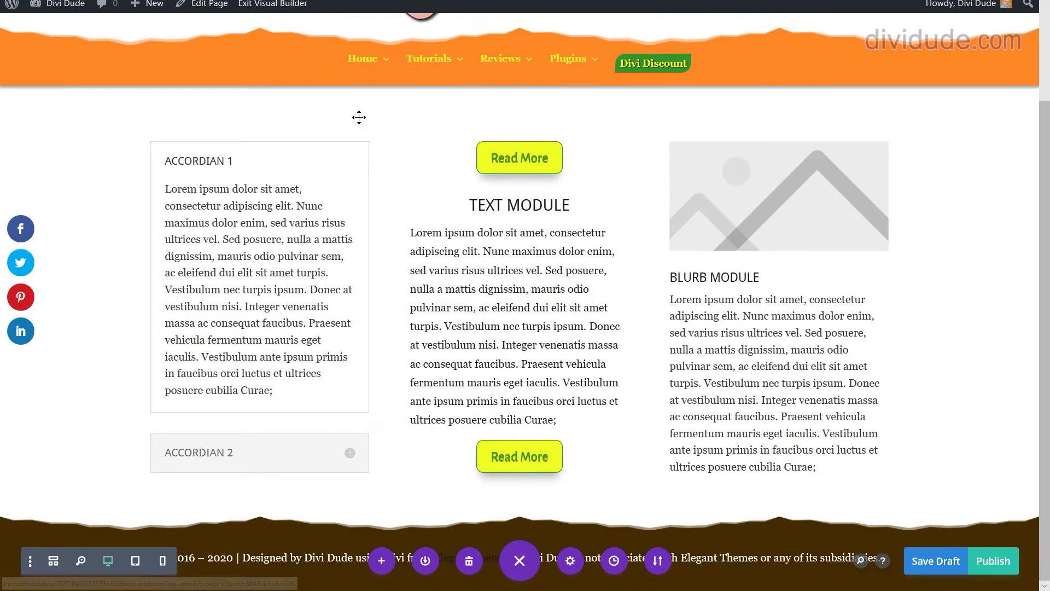
pyautogui.click(273, 10)
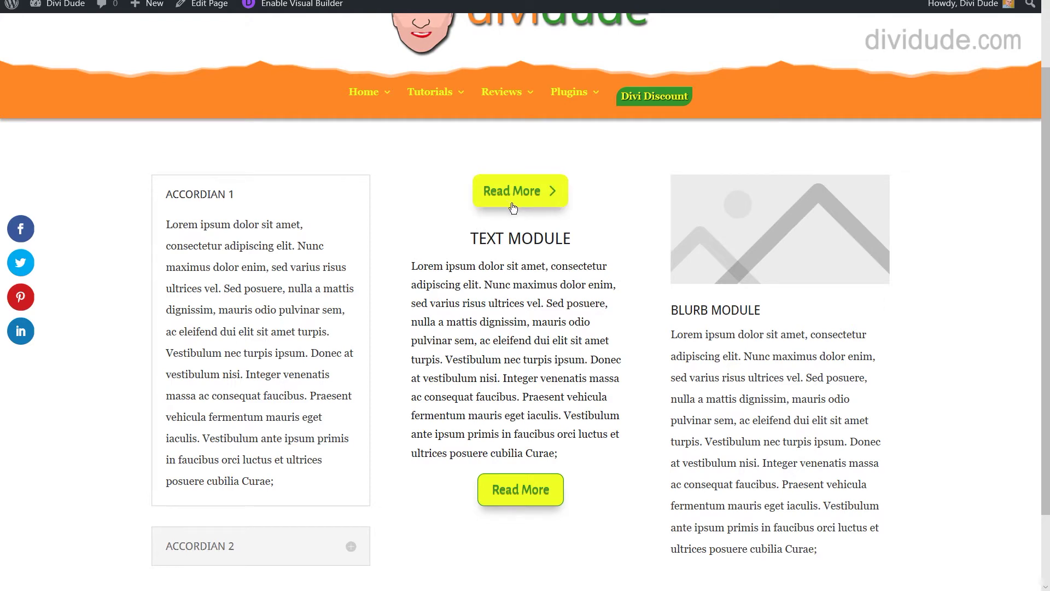
# In the Visual Builder, remove the centered Read More link's HTML from the end of the text module's body, and save the draft
pyautogui.click(302, 4)
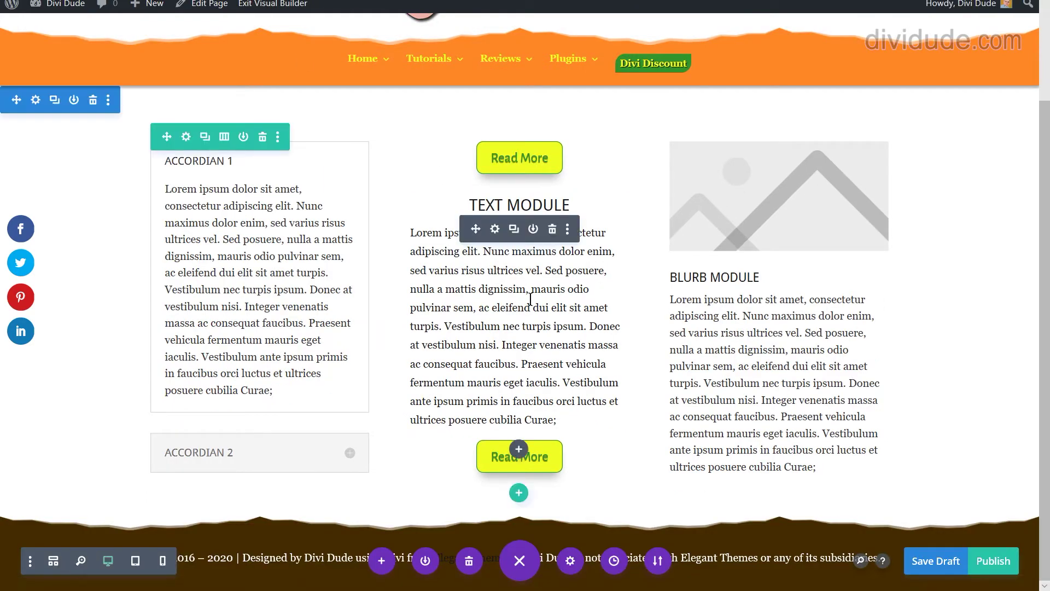
pyautogui.click(495, 229)
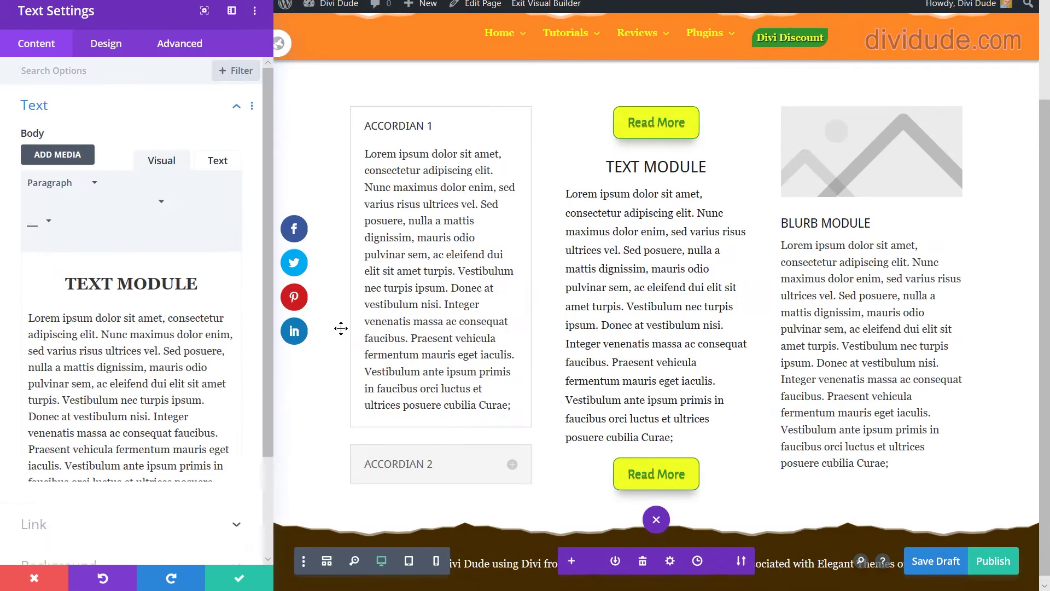
pyautogui.click(218, 161)
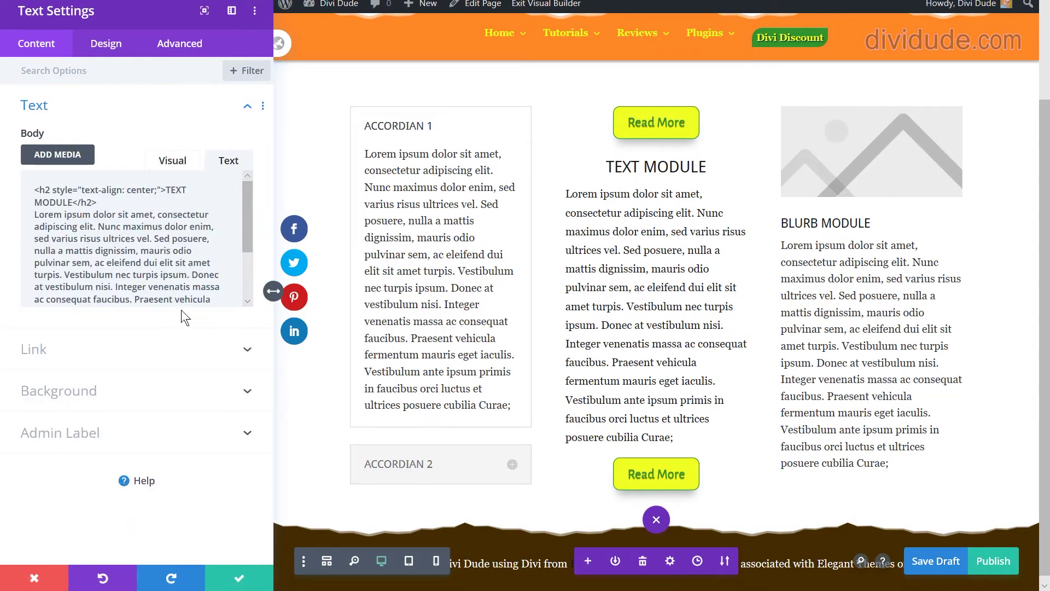
pyautogui.scroll(-3, 192, 272)
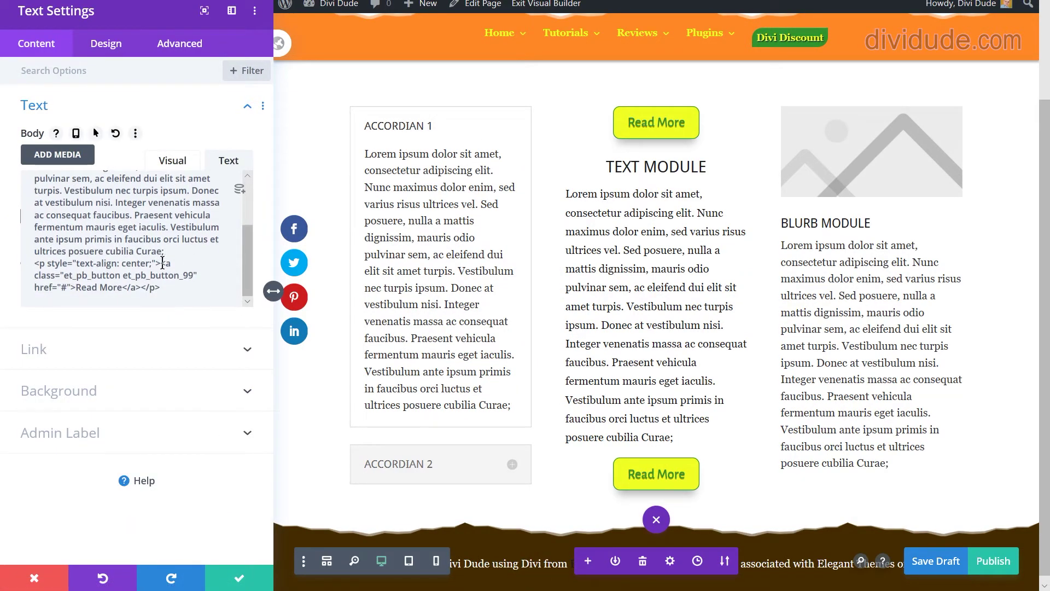
pyautogui.moveTo(164, 252); pyautogui.dragTo(192, 298)
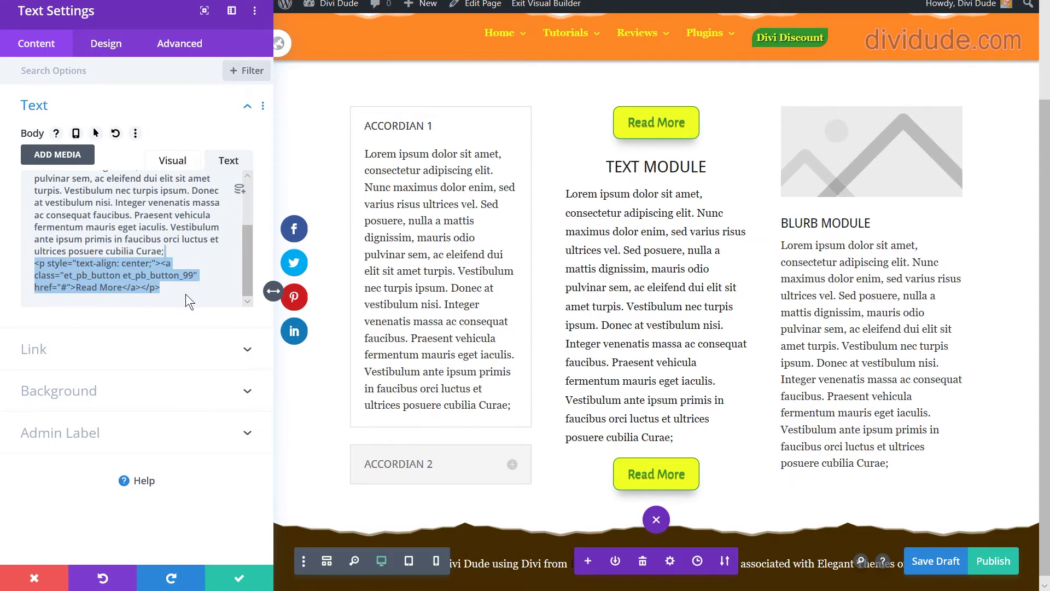
pyautogui.press('BackSpace')
pyautogui.click(238, 581)
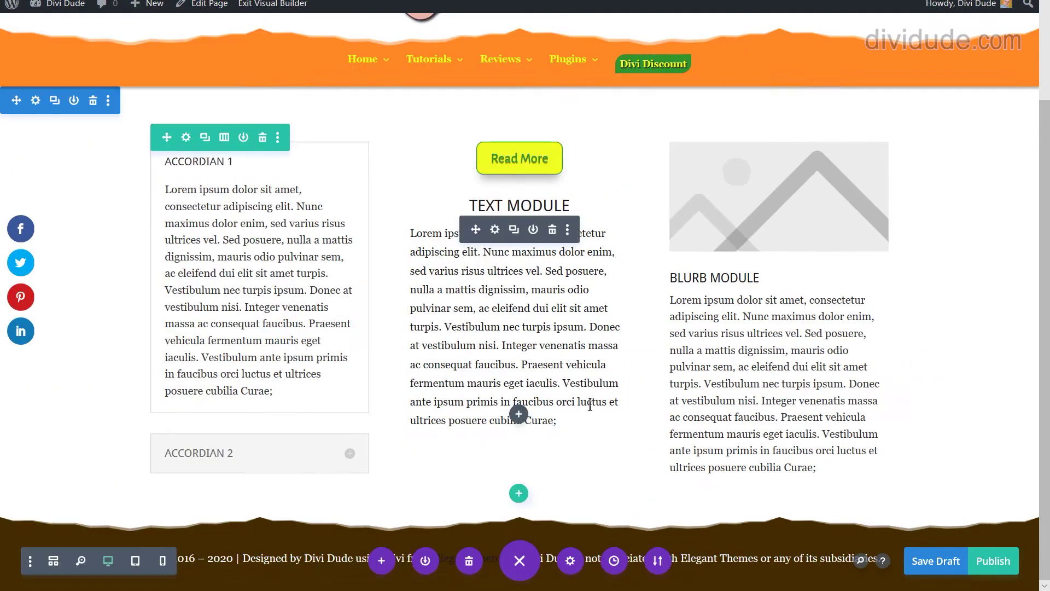
pyautogui.click(949, 569)
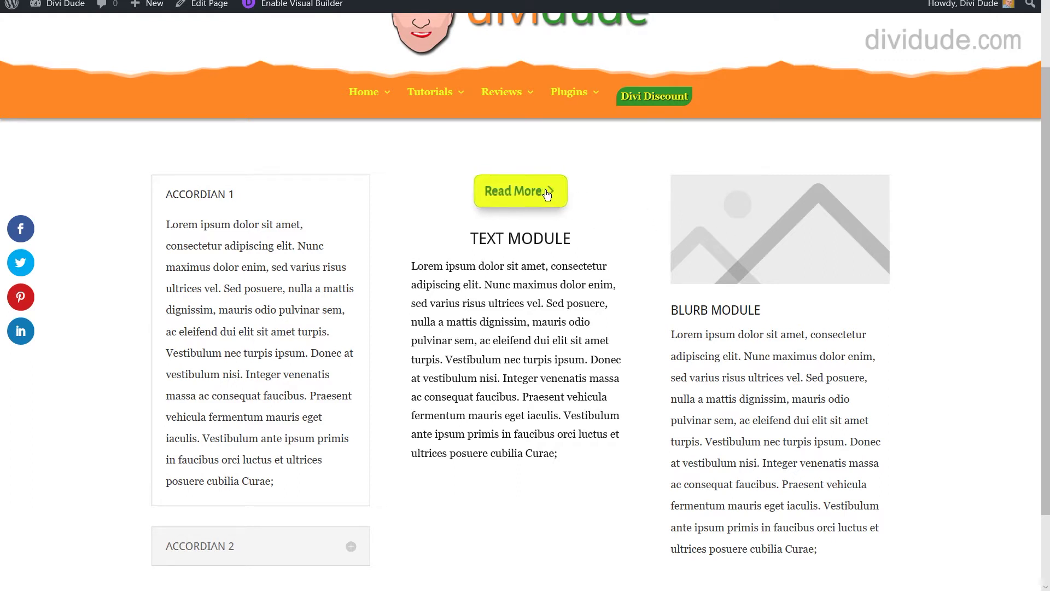
# Inspect the Read More button on the page, copy its anchor element's HTML, and paste it into a blank Notepad document
pyautogui.rightClick(505, 200)
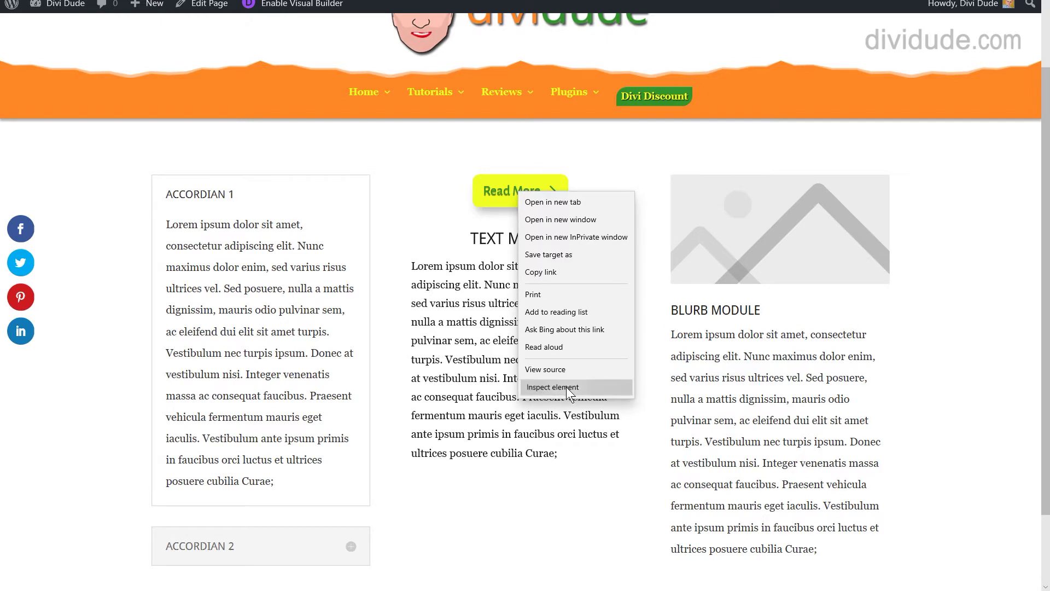
pyautogui.click(566, 386)
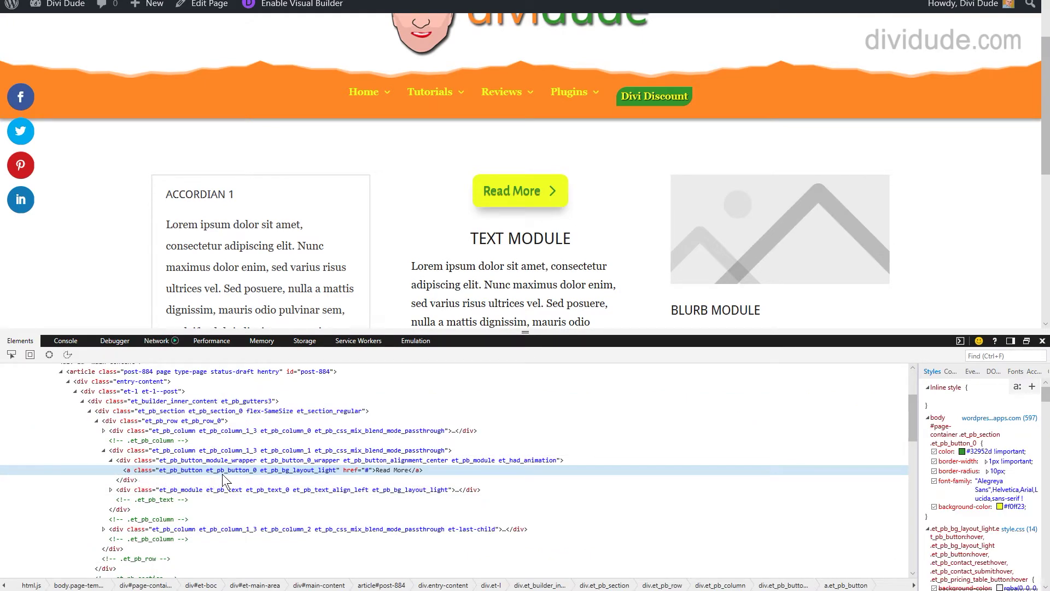
pyautogui.rightClick(318, 471)
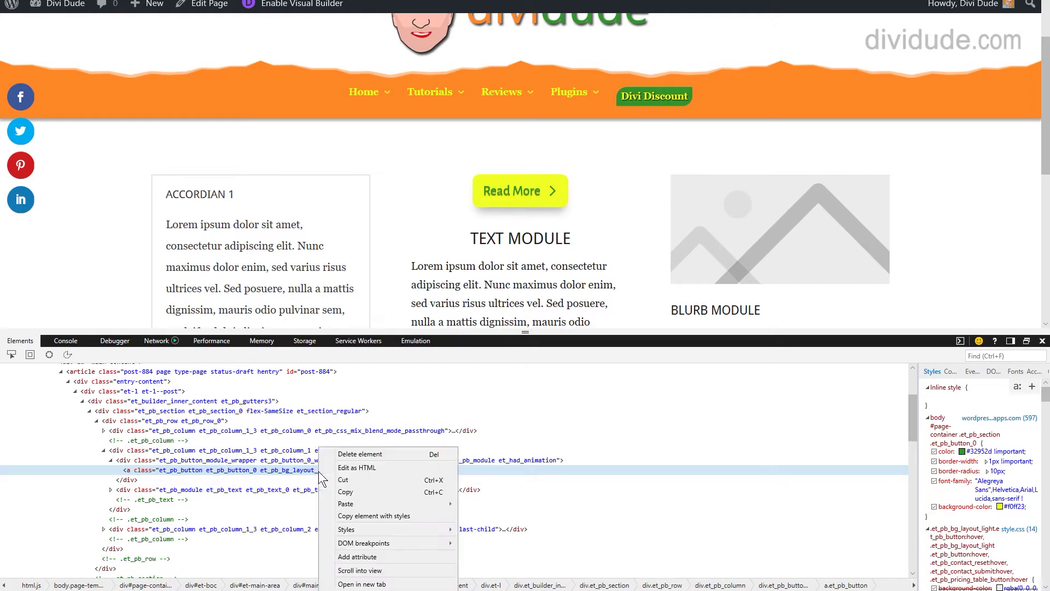
pyautogui.click(356, 494)
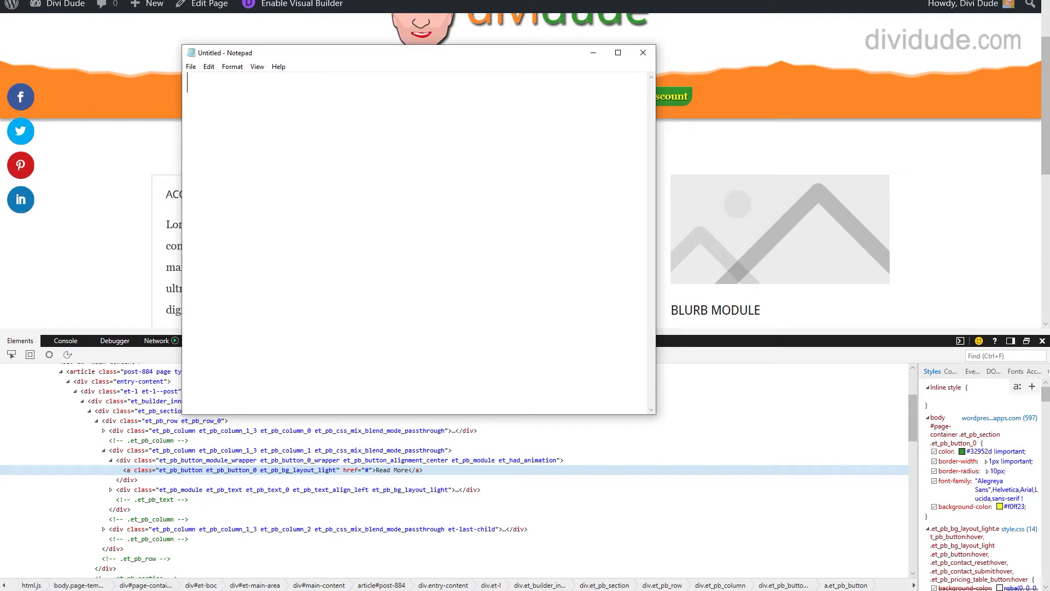
pyautogui.rightClick(214, 96)
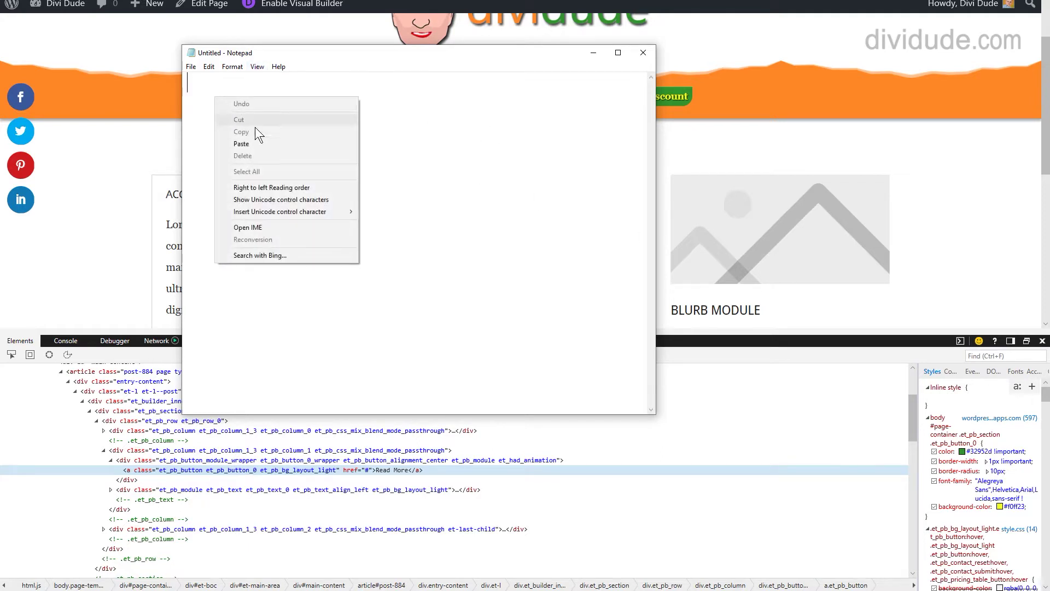
pyautogui.click(258, 146)
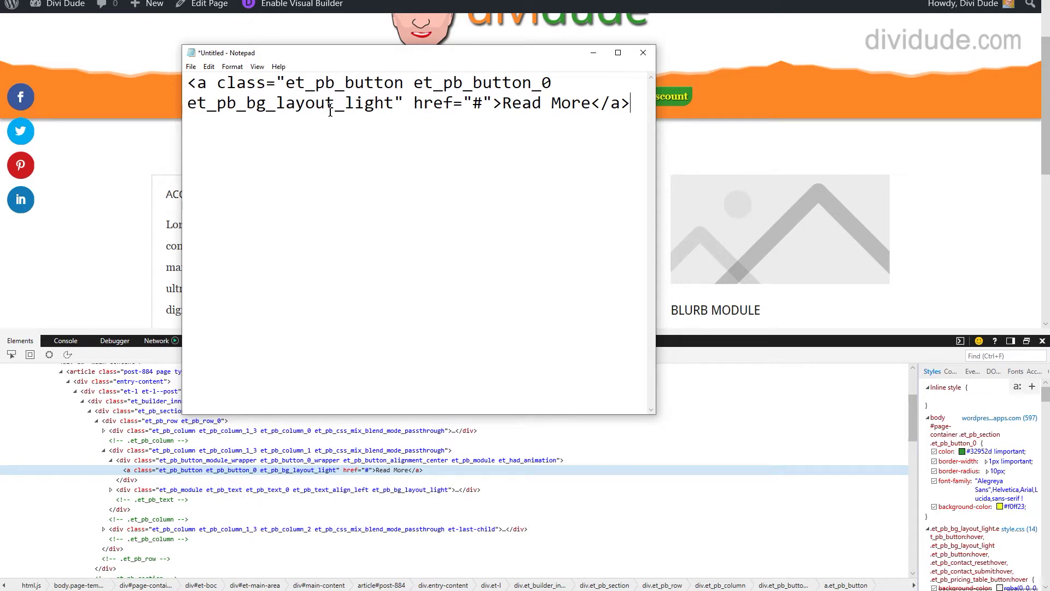
# Copy the complete Read More anchor code from Notepad and minimize the Notepad window
pyautogui.moveTo(328, 52); pyautogui.dragTo(403, 87)
pyautogui.moveTo(706, 137); pyautogui.dragTo(275, 116)
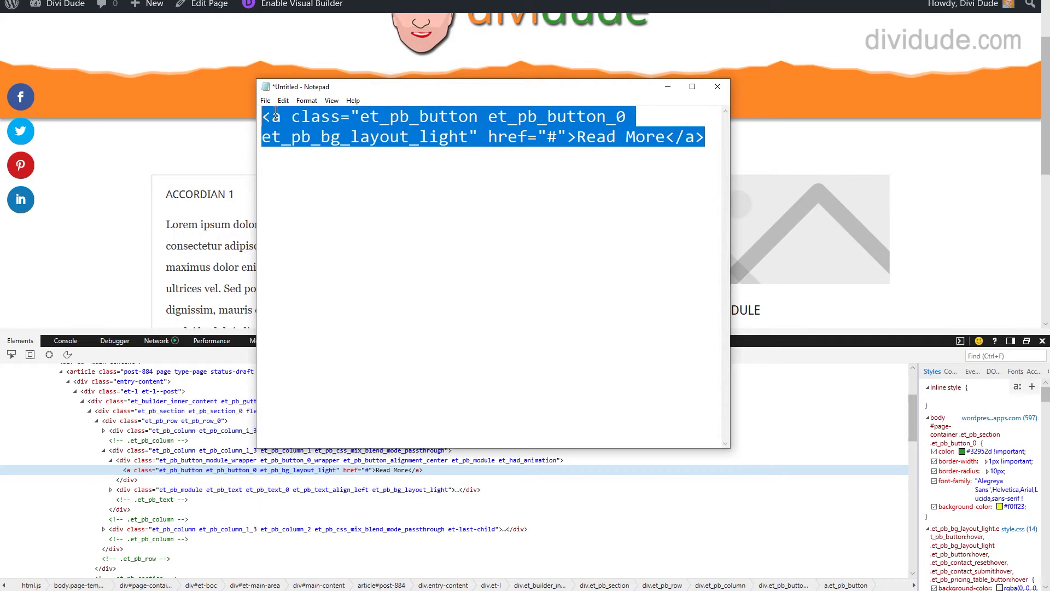
pyautogui.rightClick(369, 135)
pyautogui.click(403, 170)
pyautogui.click(668, 87)
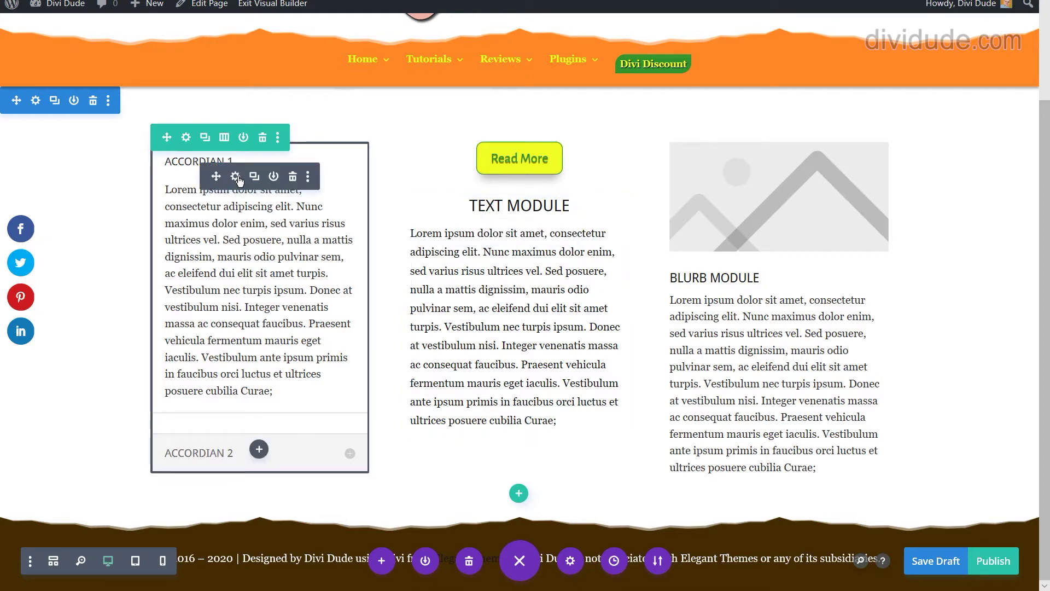
# Open the Accordian 1 item of the accordion module and paste the Read More anchor HTML after the closing span of its body
pyautogui.click(235, 177)
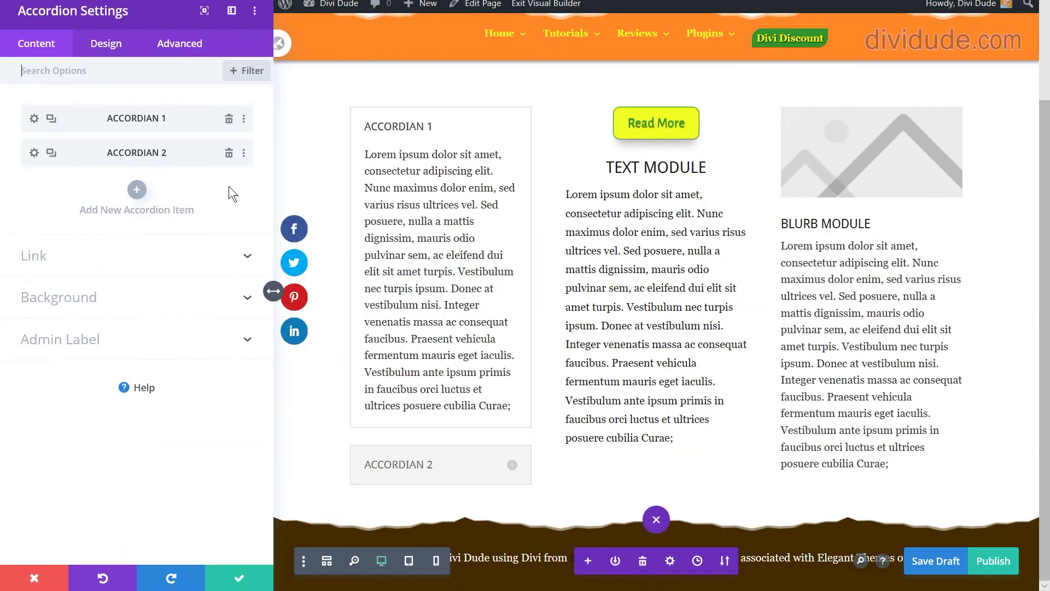
pyautogui.click(34, 119)
pyautogui.click(216, 218)
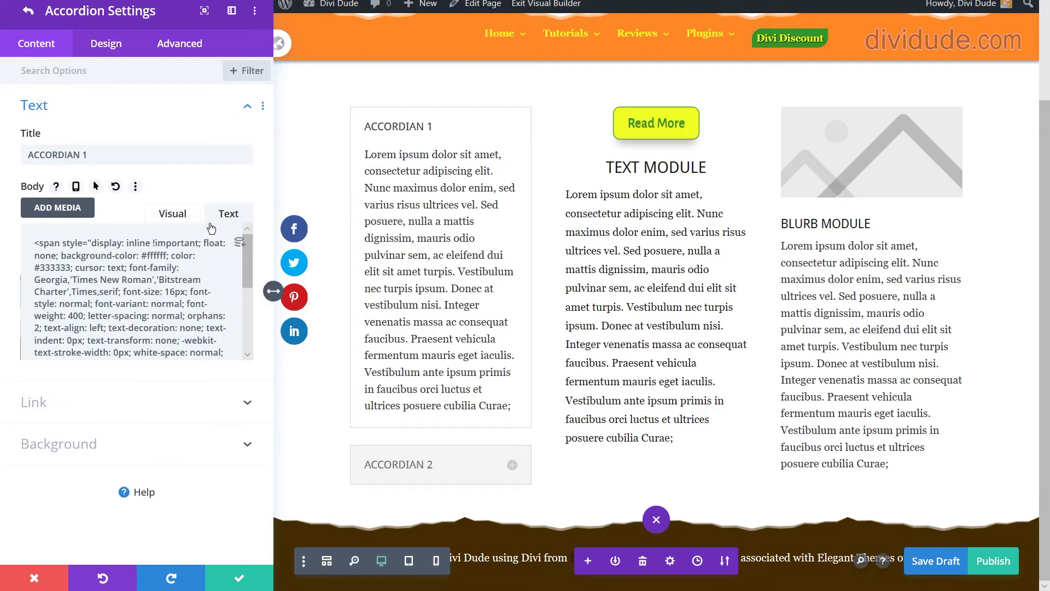
pyautogui.scroll(-5, 102, 324)
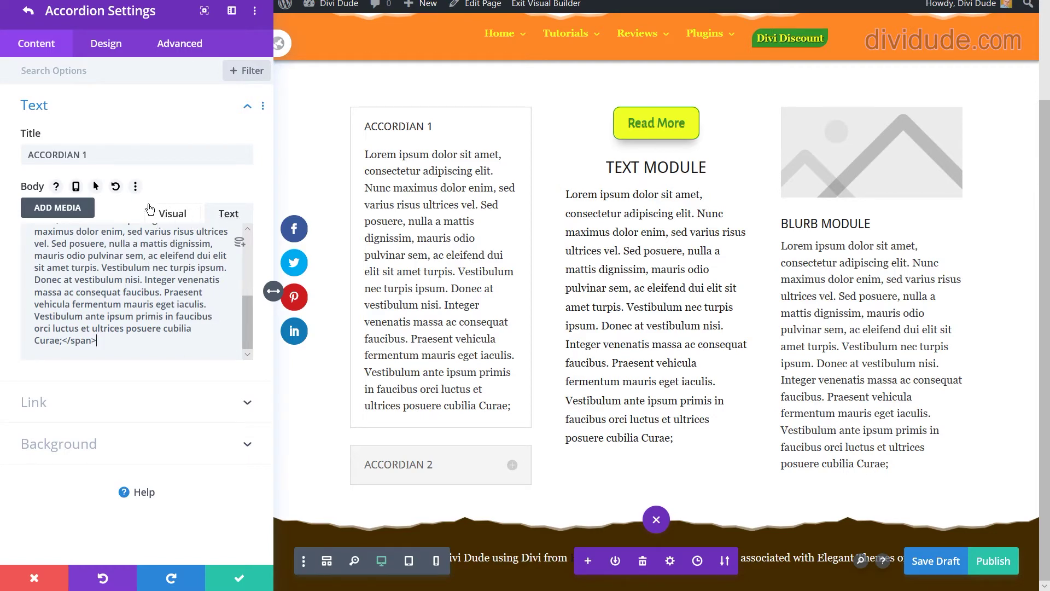
pyautogui.click(165, 215)
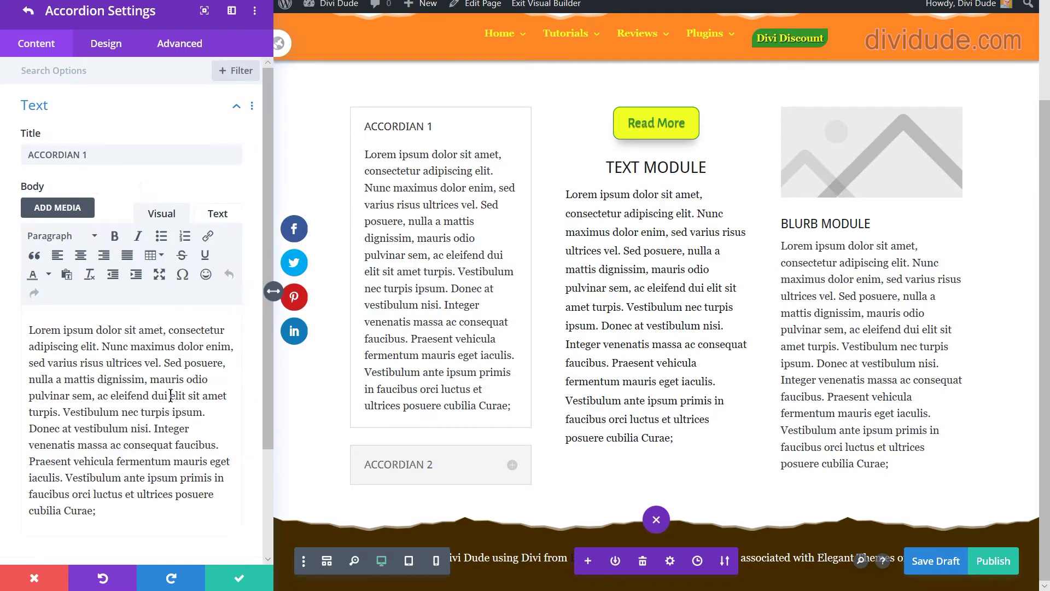
pyautogui.click(218, 215)
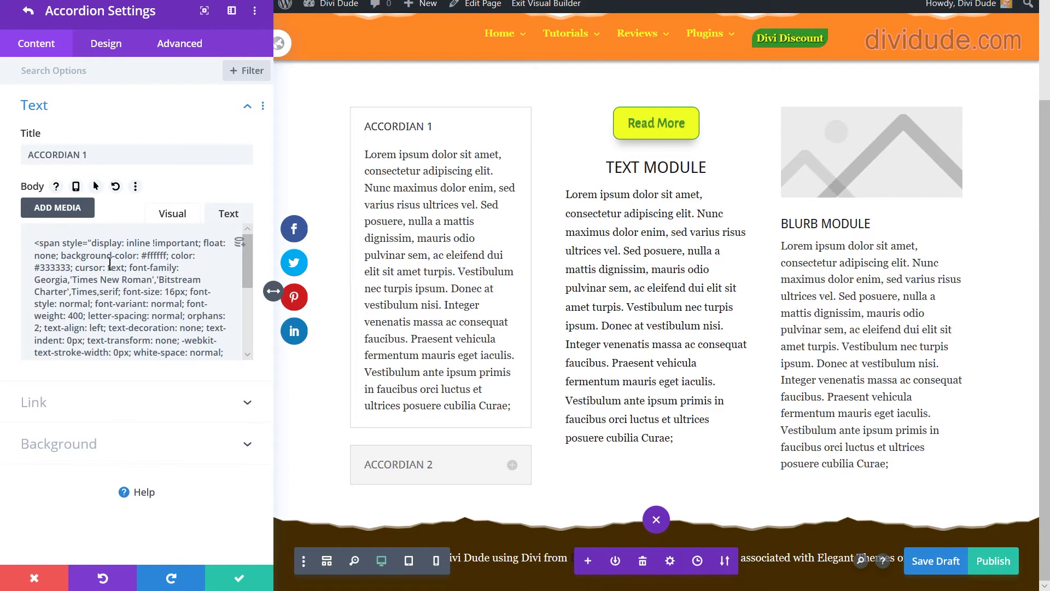
pyautogui.scroll(-5, 110, 264)
pyautogui.click(109, 339)
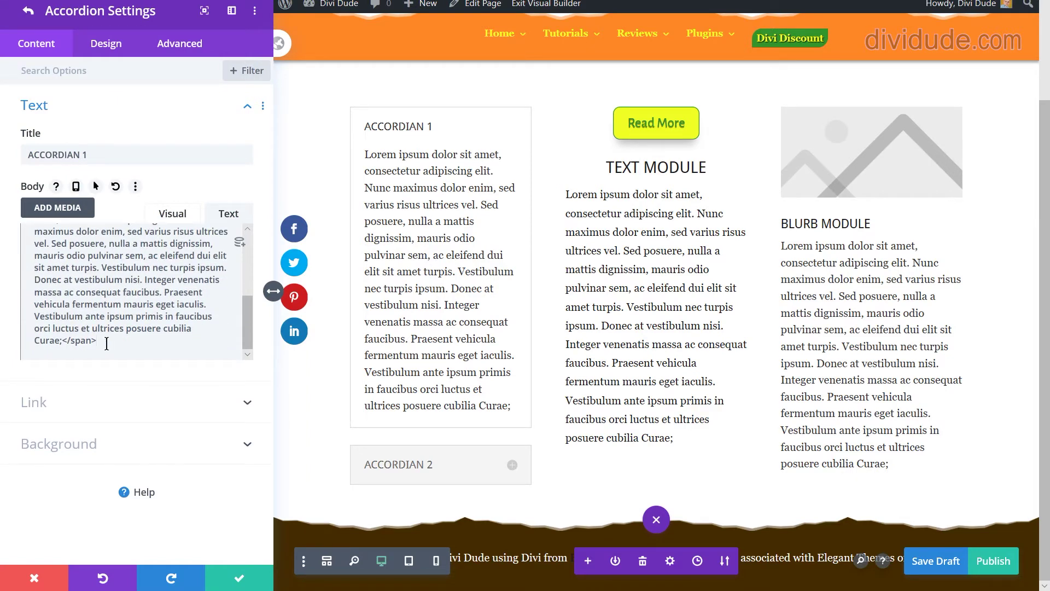
pyautogui.hotkey('ctrl', 'v')
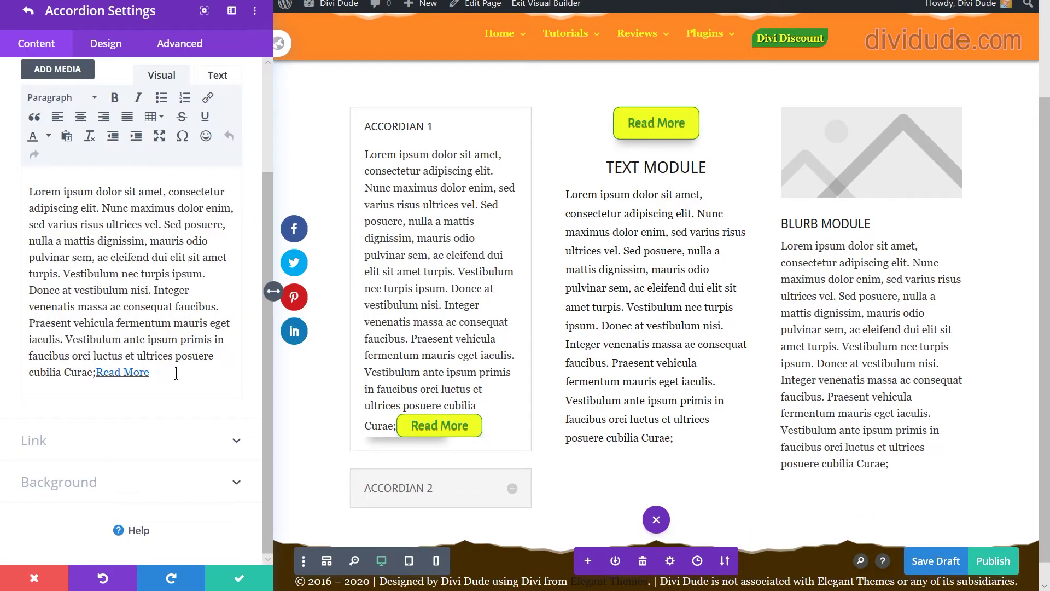
# Put the Read More link on its own centered line in the Accordian 1 body, apply the accordion settings, and save the draft
pyautogui.press('Return')
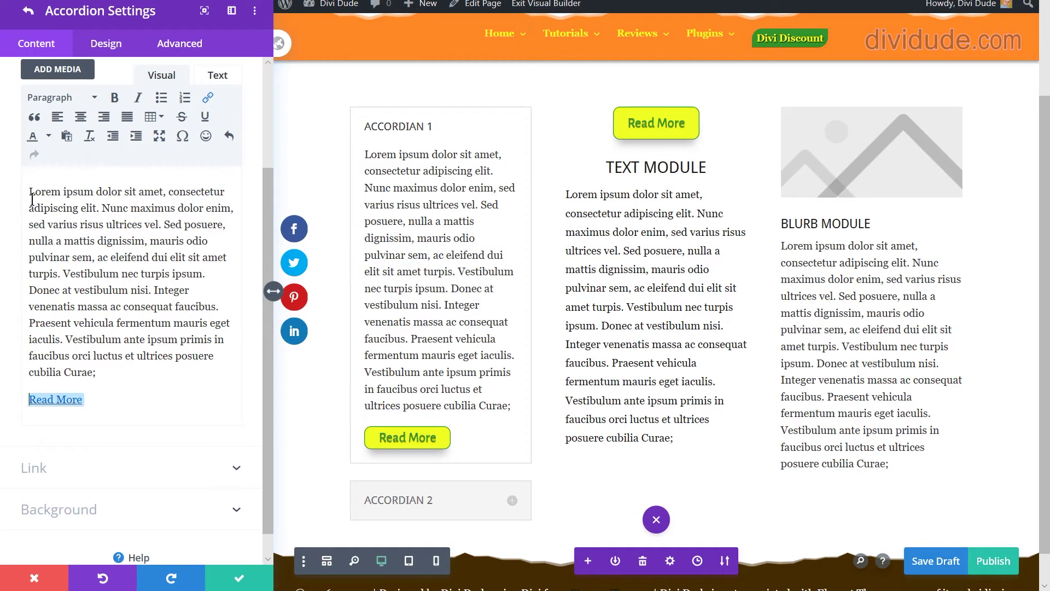
pyautogui.click(80, 117)
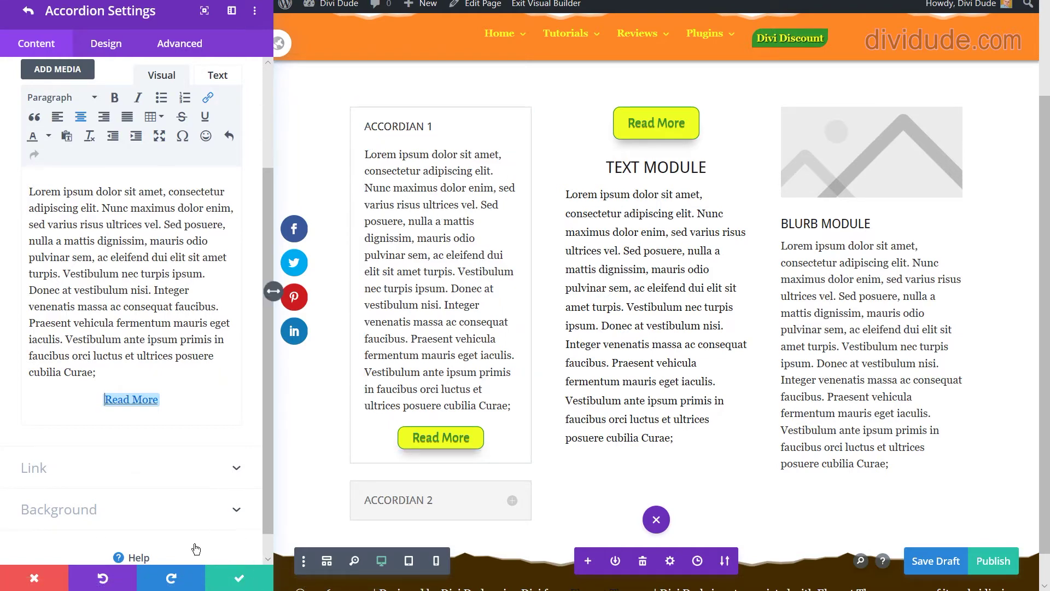
pyautogui.click(236, 580)
pyautogui.click(238, 581)
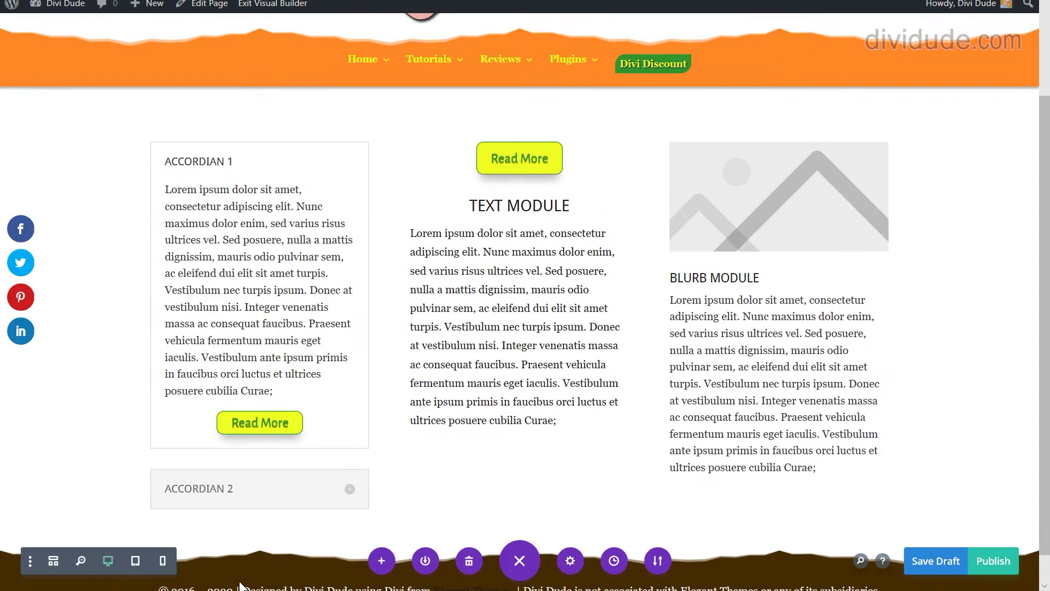
pyautogui.click(947, 567)
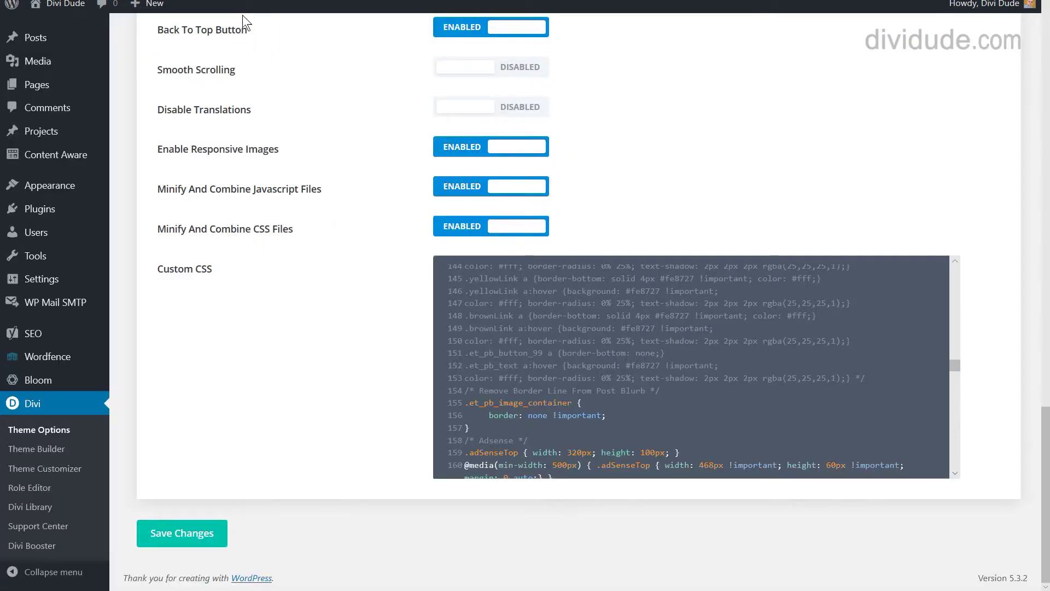
# Review the site-wide Custom CSS in Divi's Theme Options
pyautogui.scroll(-3, 623, 358)
pyautogui.scroll(4, 821, 356)
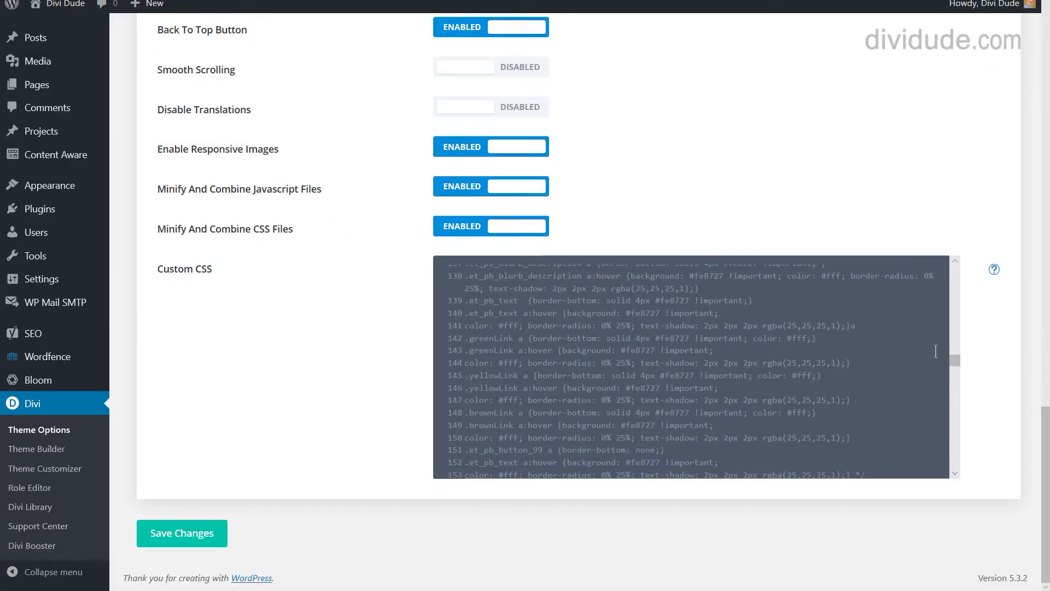
pyautogui.moveTo(958, 359); pyautogui.dragTo(951, 262)
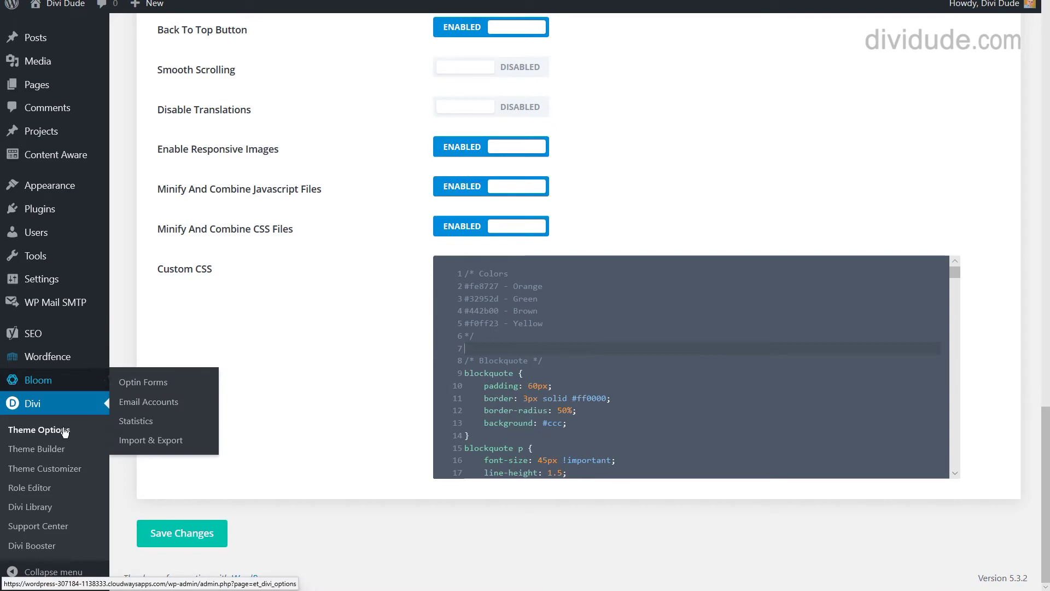
pyautogui.scroll(8, 285, 381)
pyautogui.scroll(-8, 288, 380)
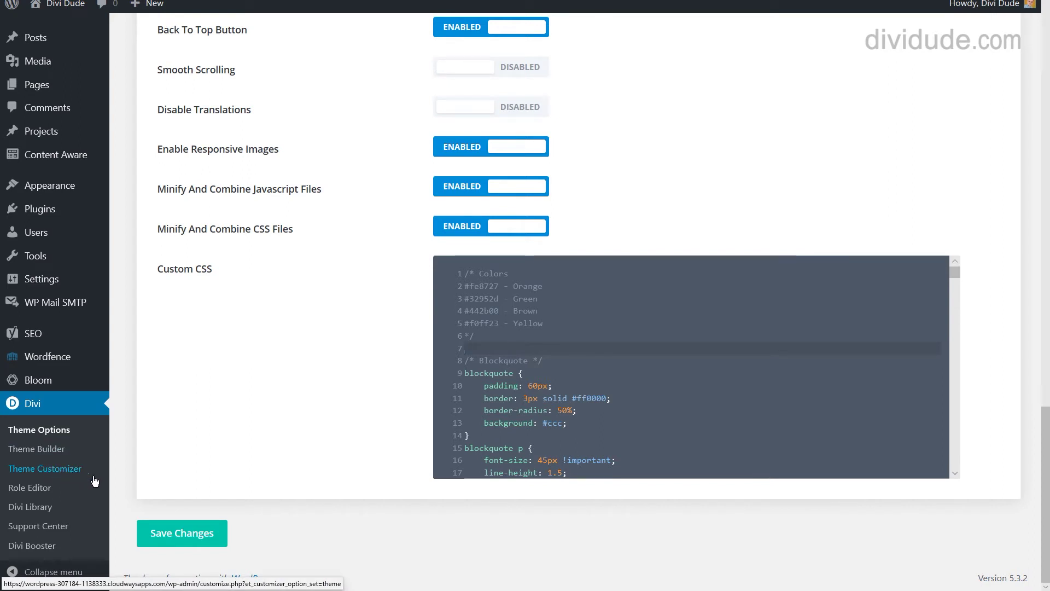
pyautogui.moveTo(59, 197)
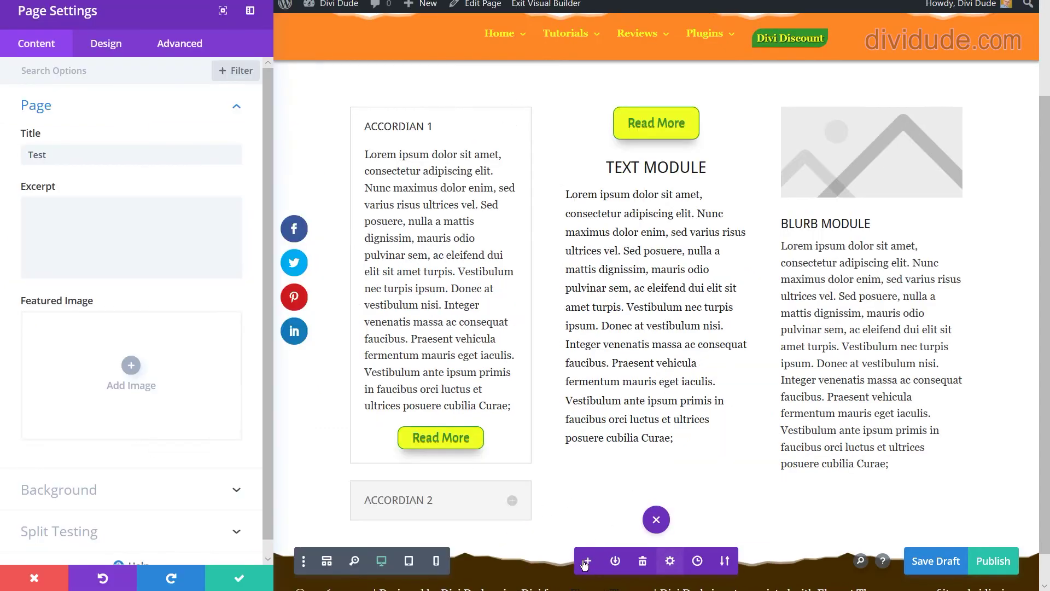
# Open the page-level Custom CSS editor in the Test page's settings
pyautogui.click(571, 562)
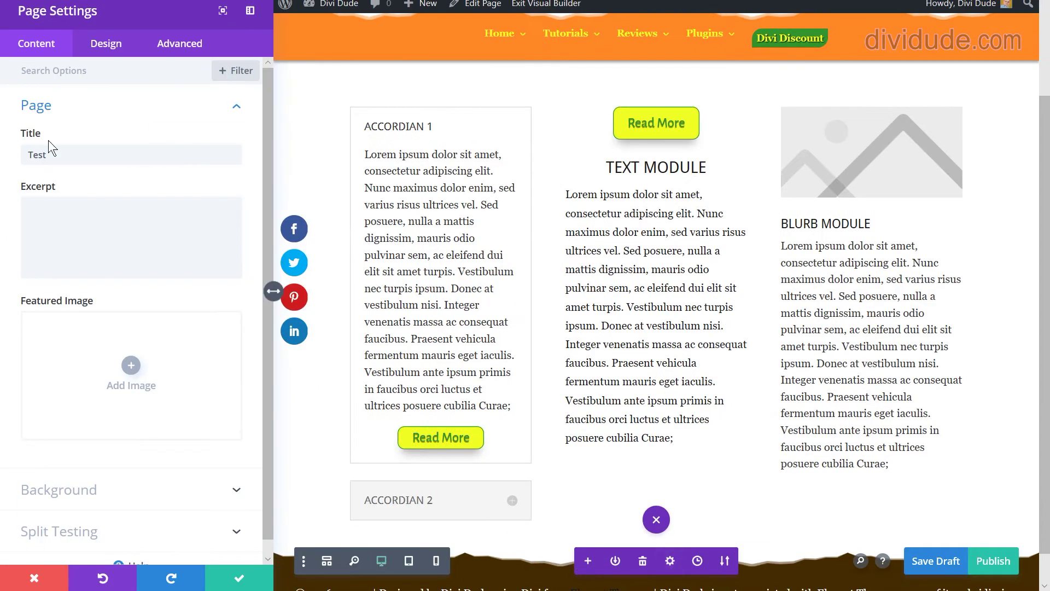
pyautogui.click(188, 46)
pyautogui.click(79, 114)
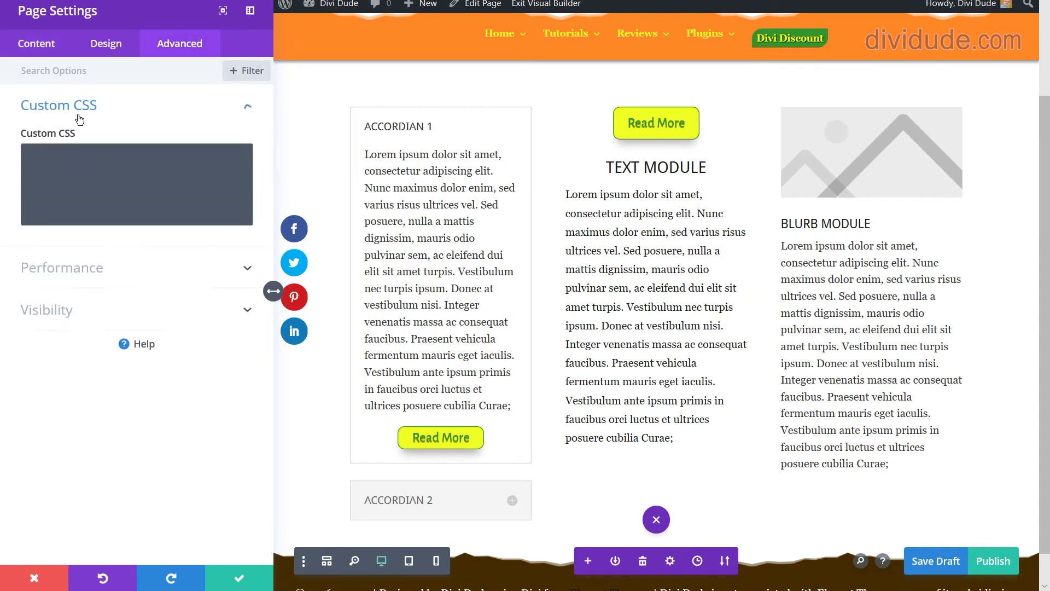
pyautogui.click(69, 168)
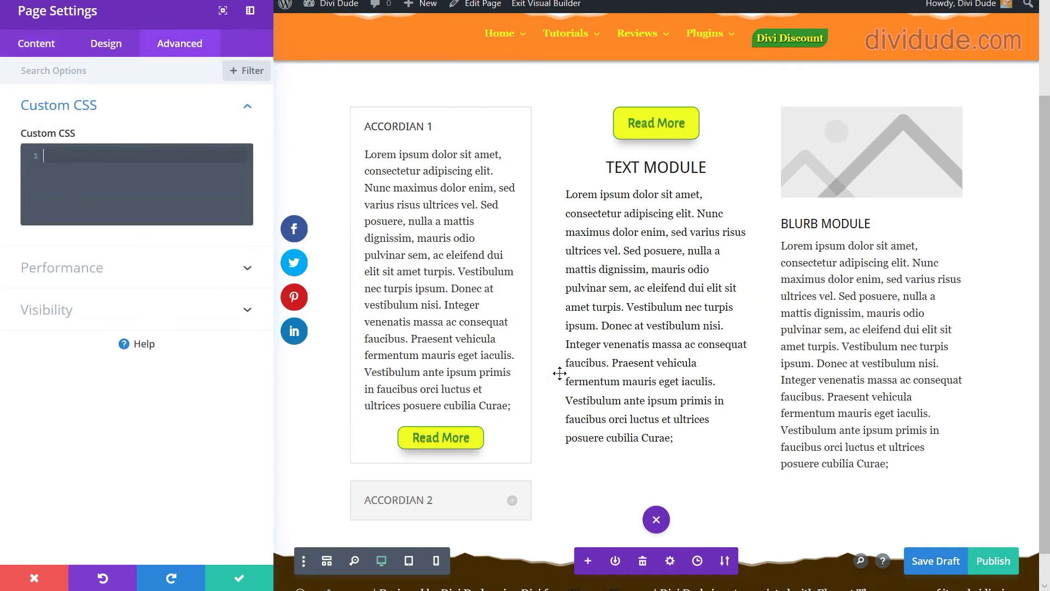
pyautogui.hotkey('ctrl', 's')
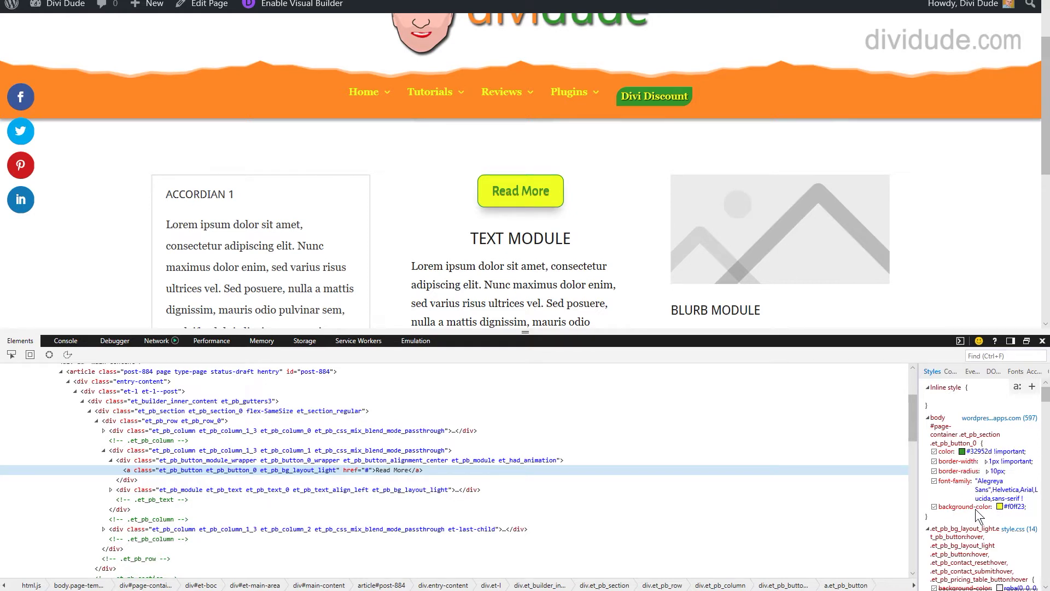
# Copy the .et_pb_button_0 style rule from the inspected Read More button and paste it below the anchor code in Notepad
pyautogui.rightClick(958, 435)
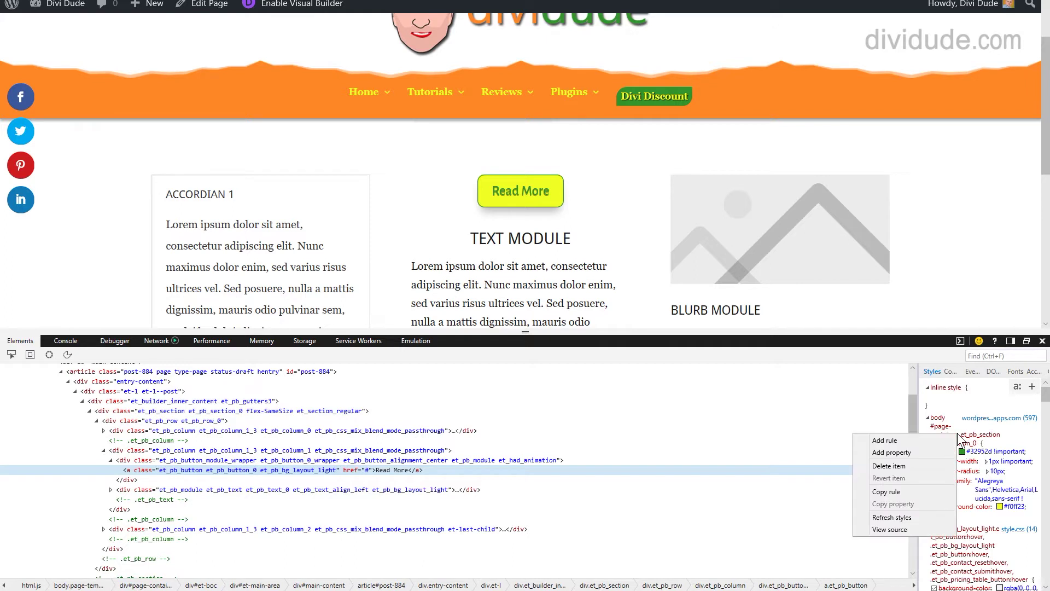
pyautogui.click(891, 492)
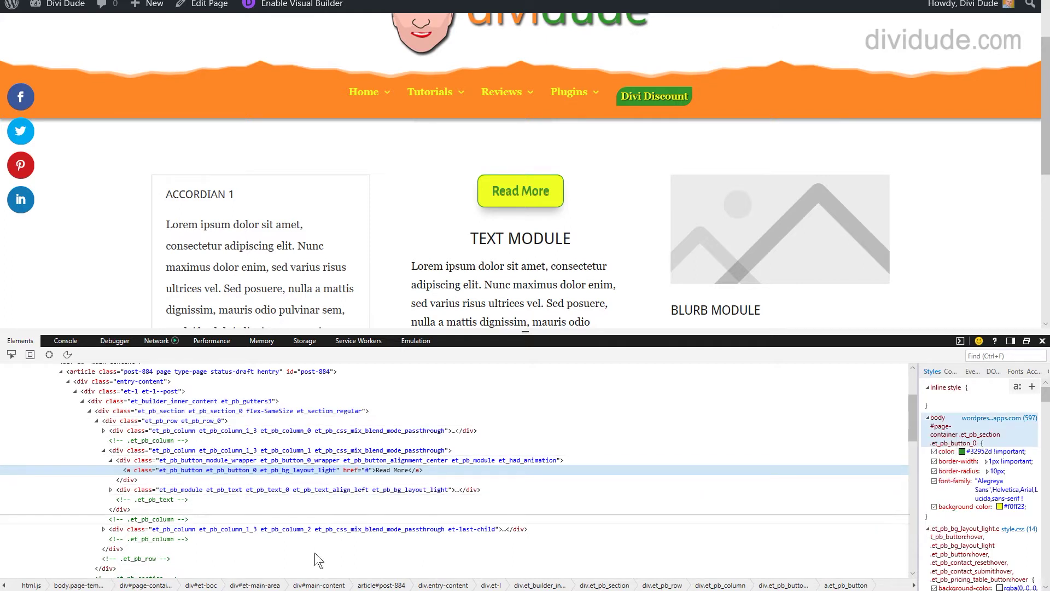
pyautogui.moveTo(287, 584)
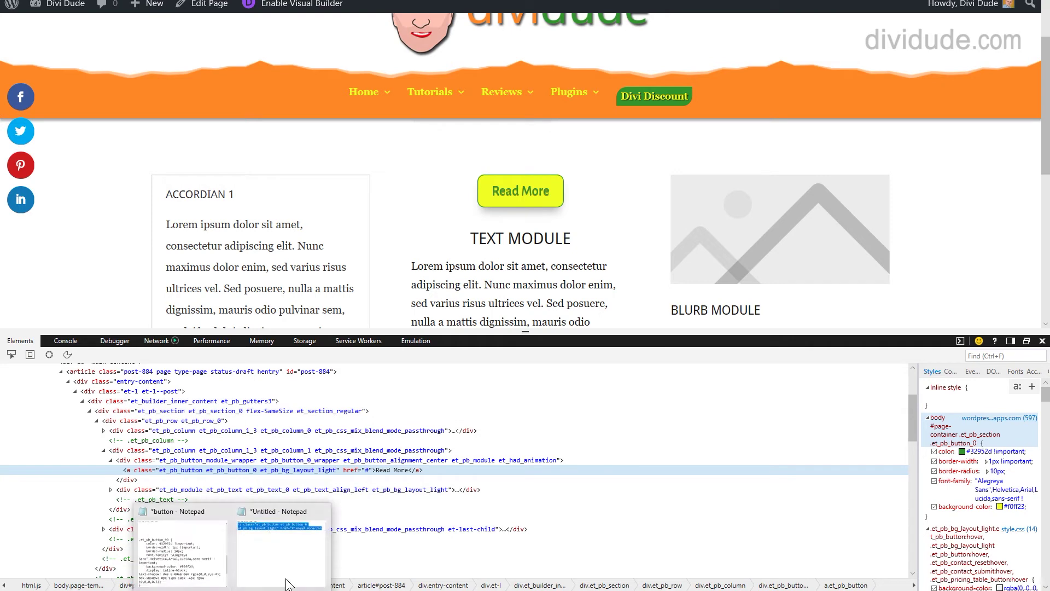
pyautogui.click(299, 550)
pyautogui.click(718, 140)
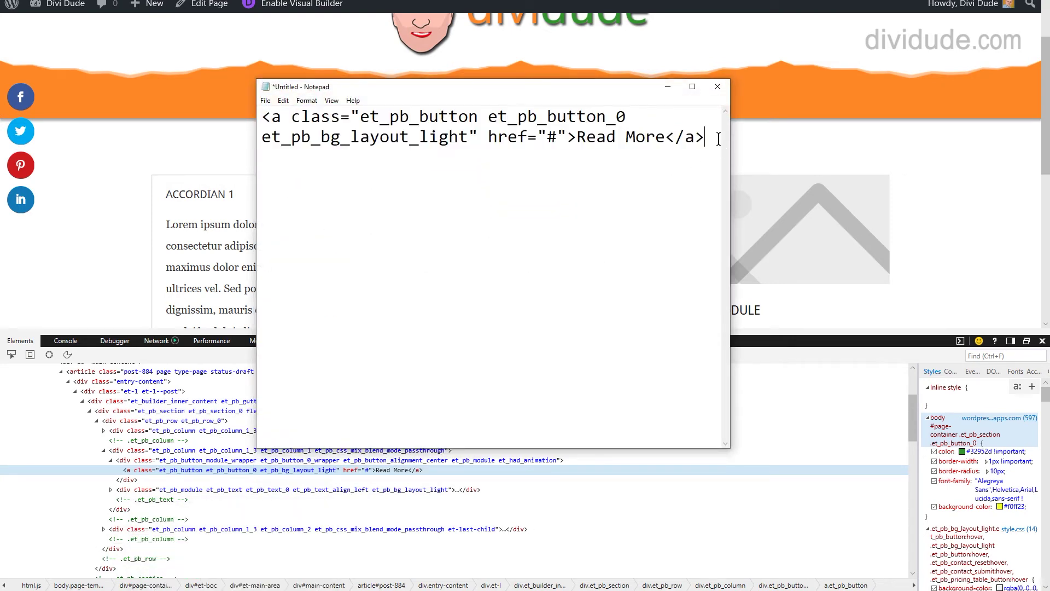
pyautogui.press('Return')
pyautogui.hotkey('ctrl', 'v')
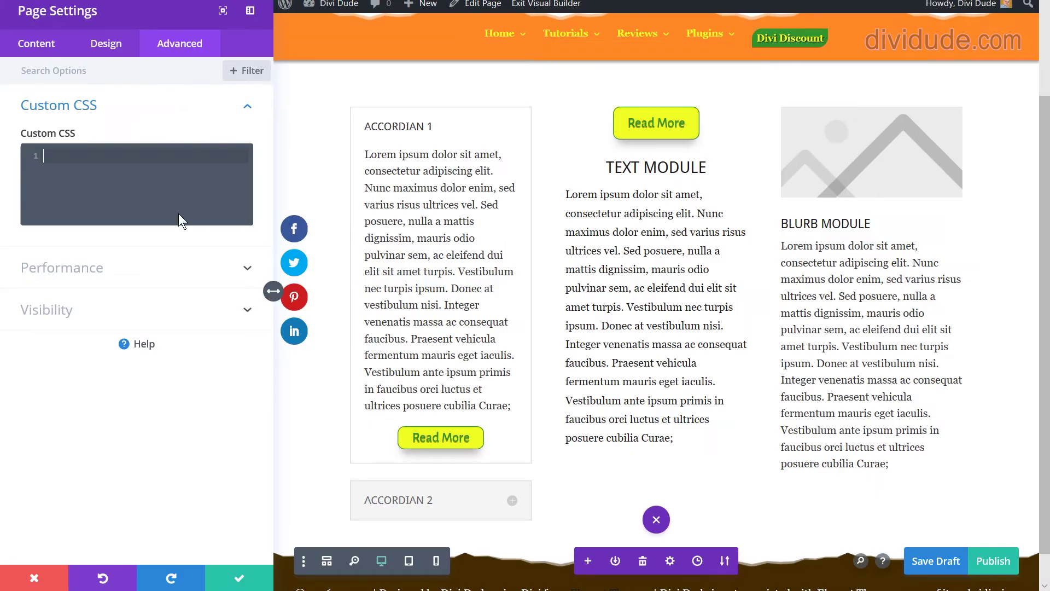
# Paste the button rule into the page's Custom CSS and replace the 0 in its .et_pb_button_0 selector with 99
pyautogui.rightClick(60, 156)
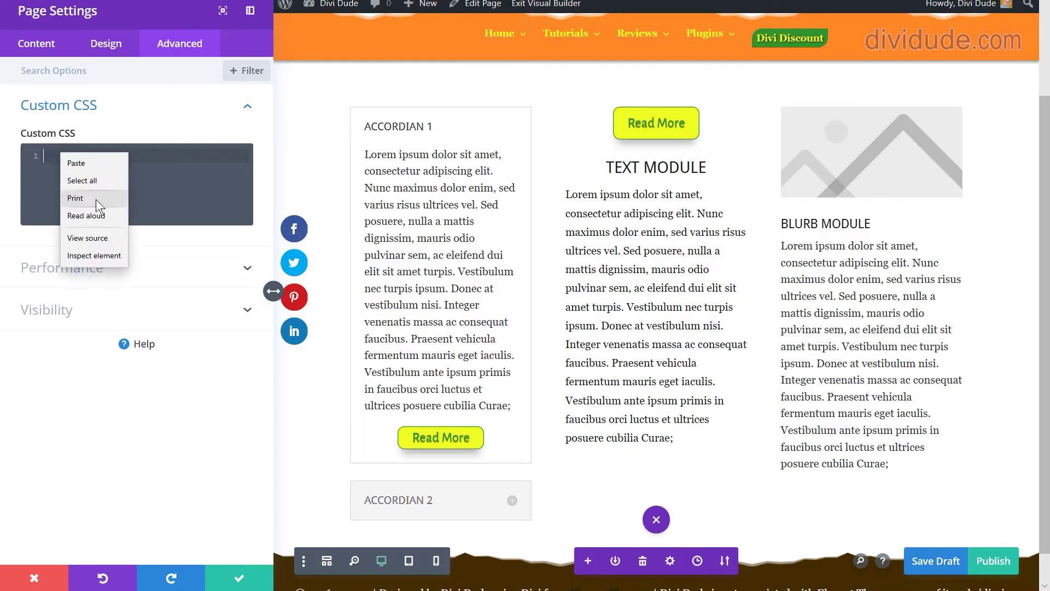
pyautogui.click(76, 163)
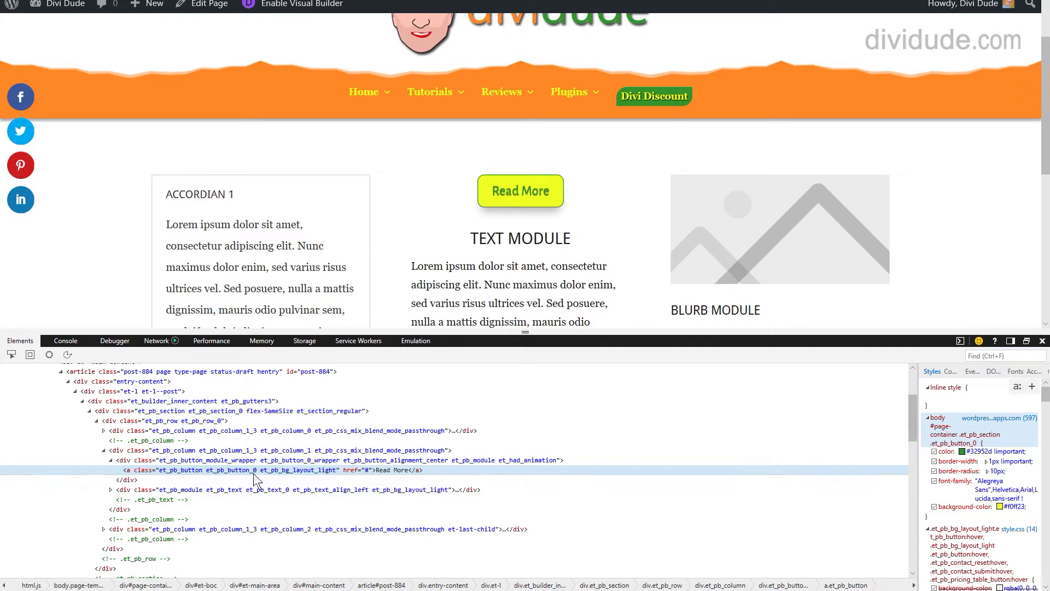
pyautogui.scroll(-3, 271, 263)
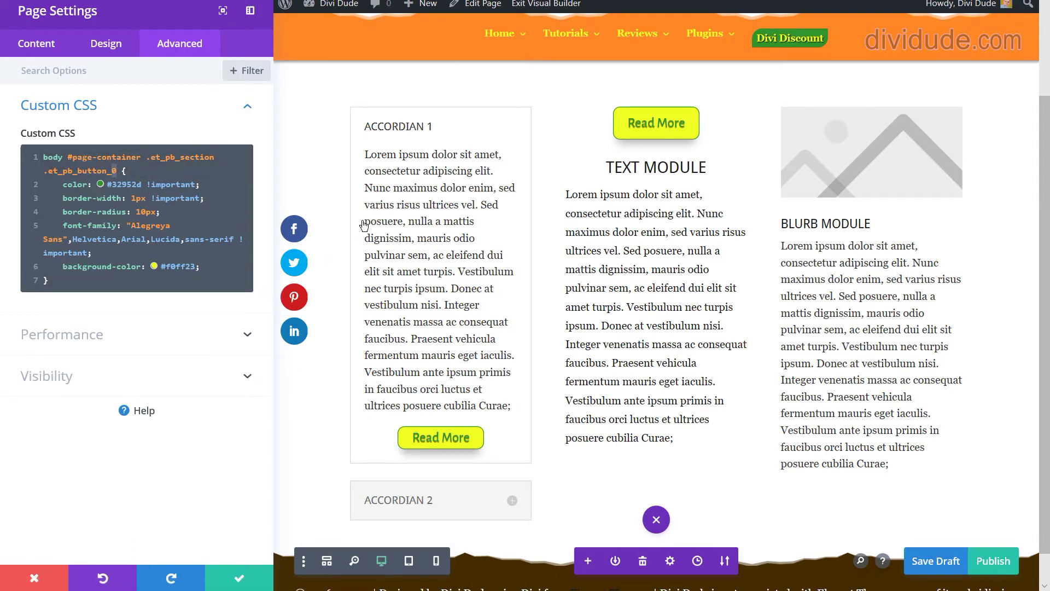
pyautogui.write('99')
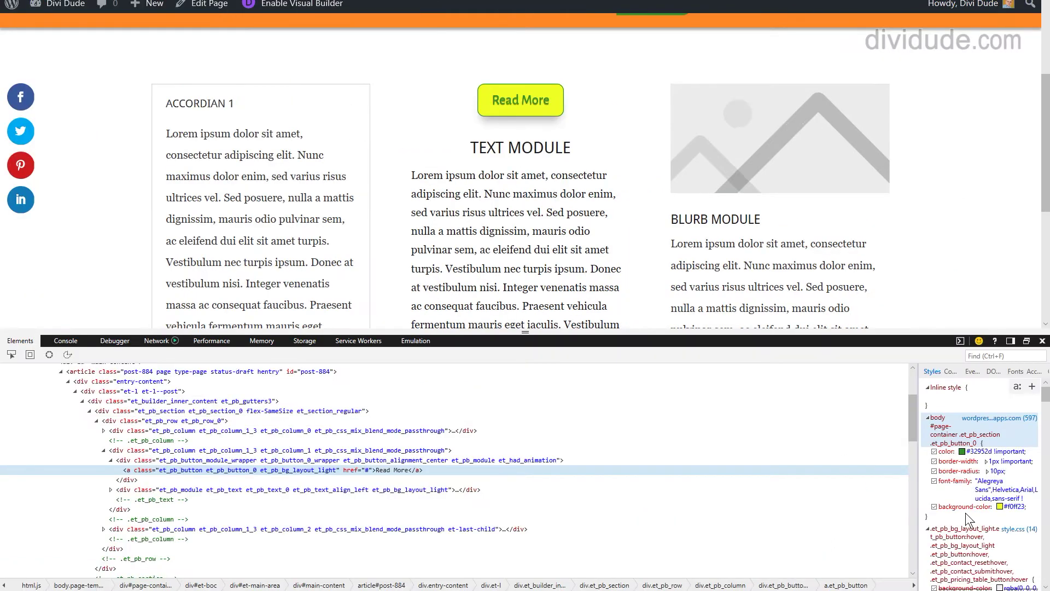
# Copy the .et_pb_button:hover rule containing the border and padding from the inspected Read More button and paste it below the button rule in Notepad
pyautogui.scroll(2, 969, 511)
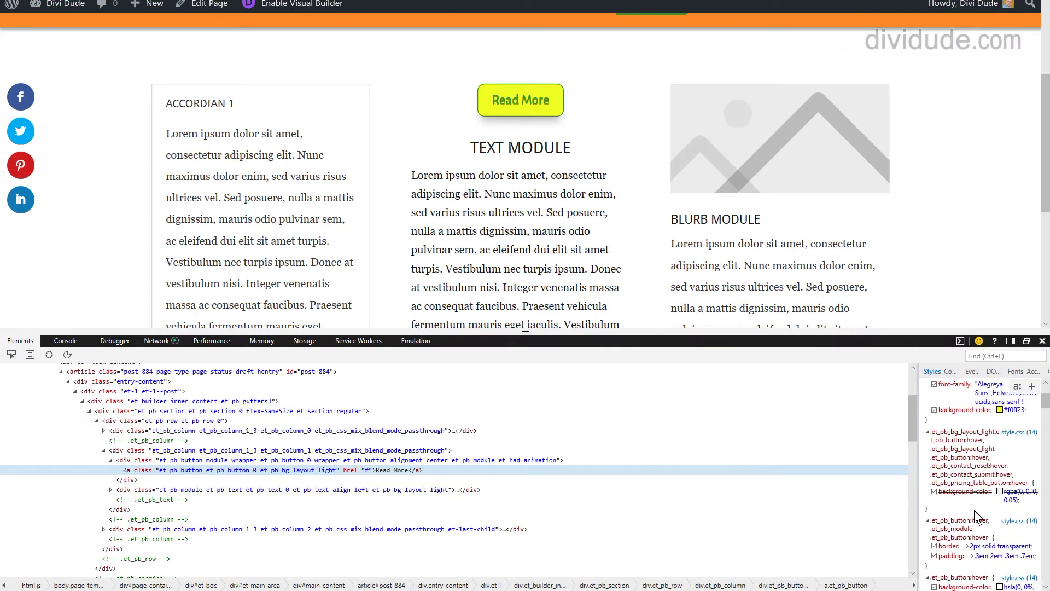
pyautogui.scroll(2, 966, 438)
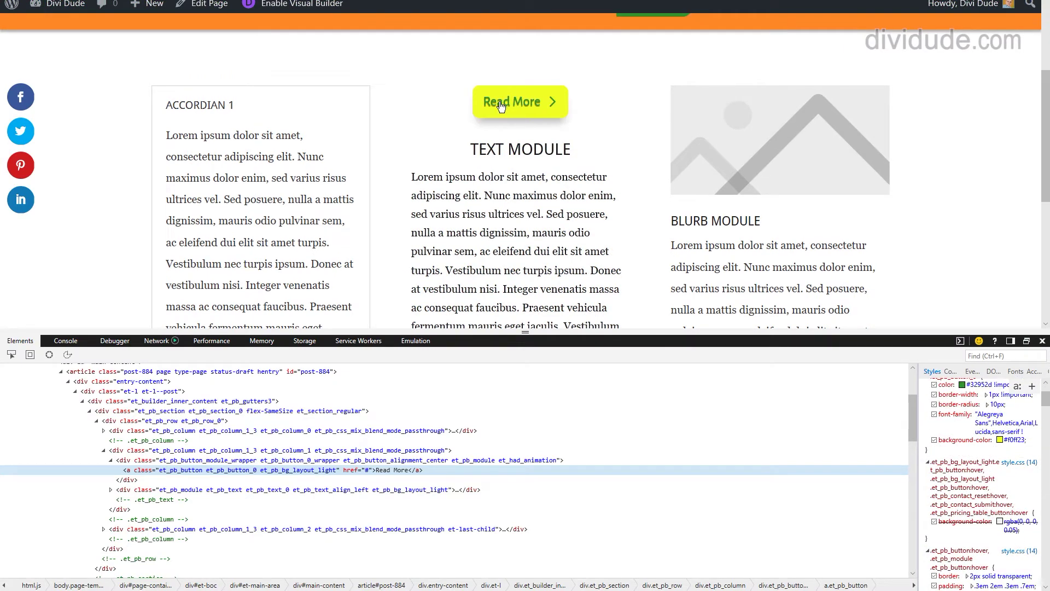
pyautogui.scroll(-2, 973, 455)
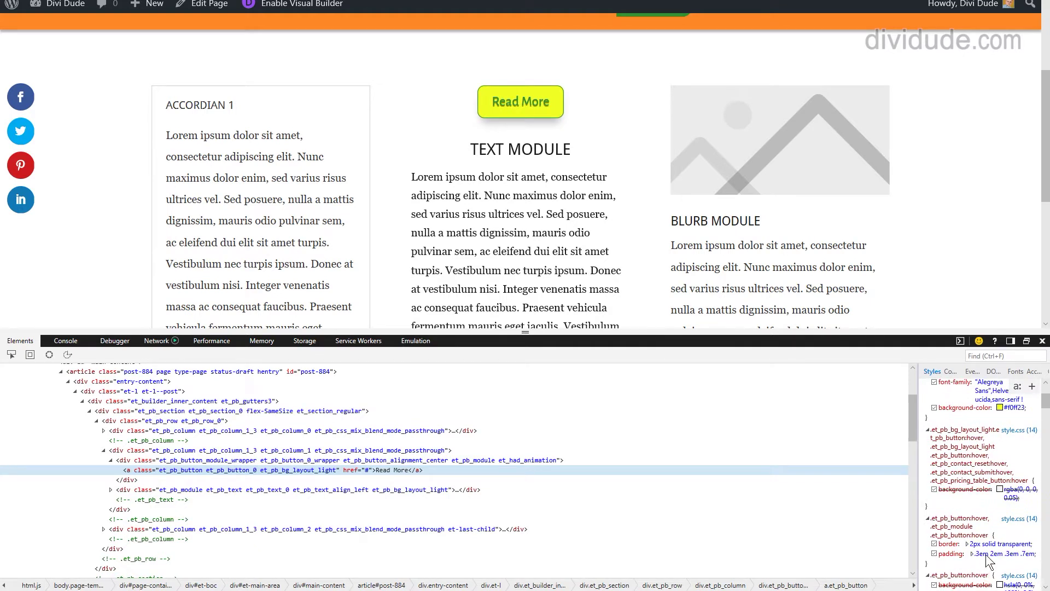
pyautogui.rightClick(966, 544)
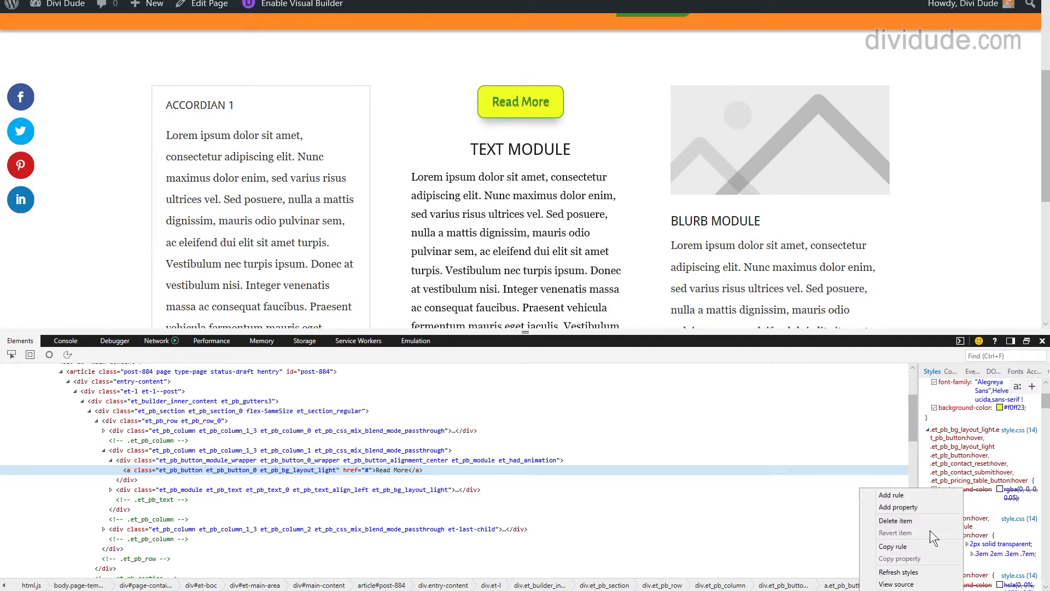
pyautogui.click(894, 546)
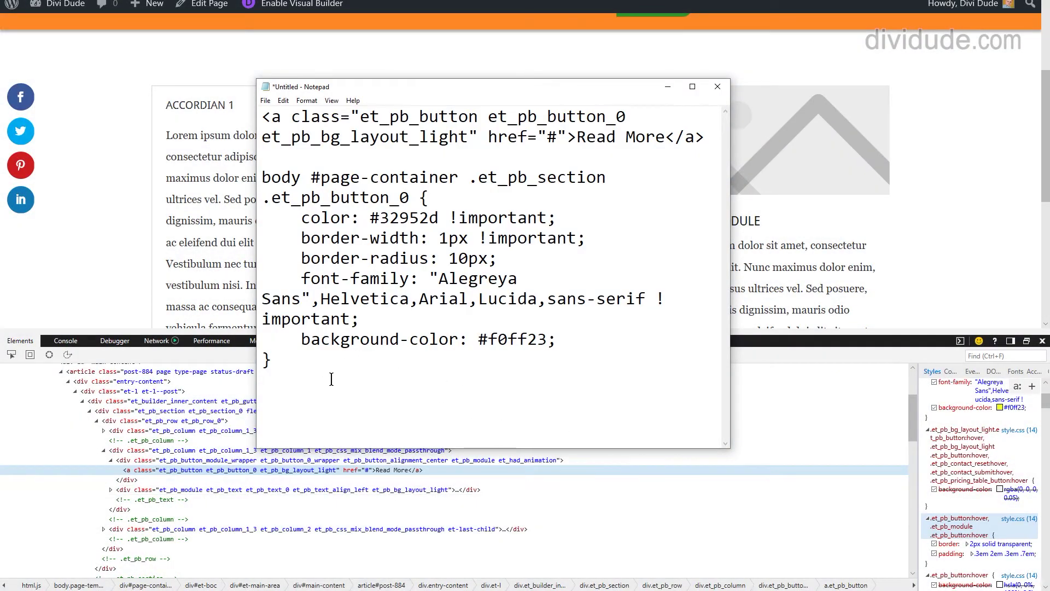
pyautogui.hotkey('ctrl', 'v')
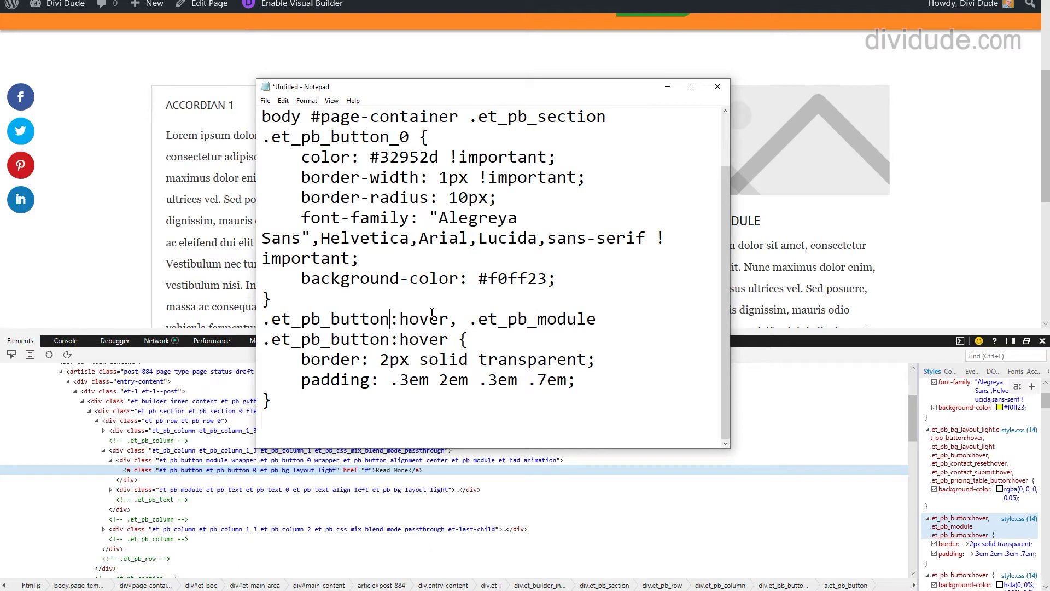
# Rename the pasted hover selector to .et_pb_button_99:hover and delete the extra .et_pb_module .et_pb_button:hover selector
pyautogui.write('_00')
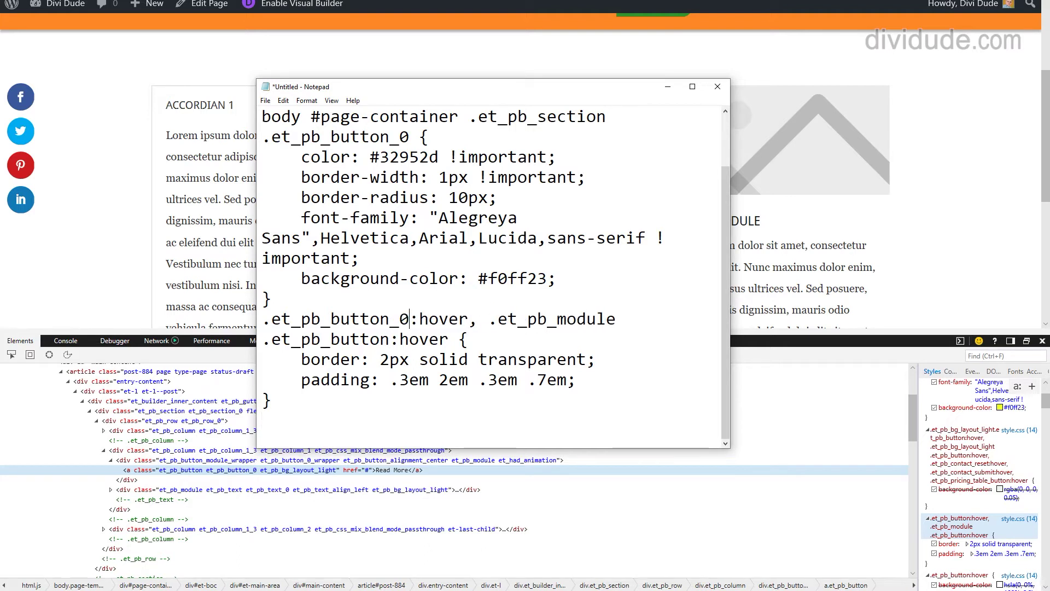
pyautogui.press('BackSpace')
pyautogui.press('BackSpace')
pyautogui.write('99')
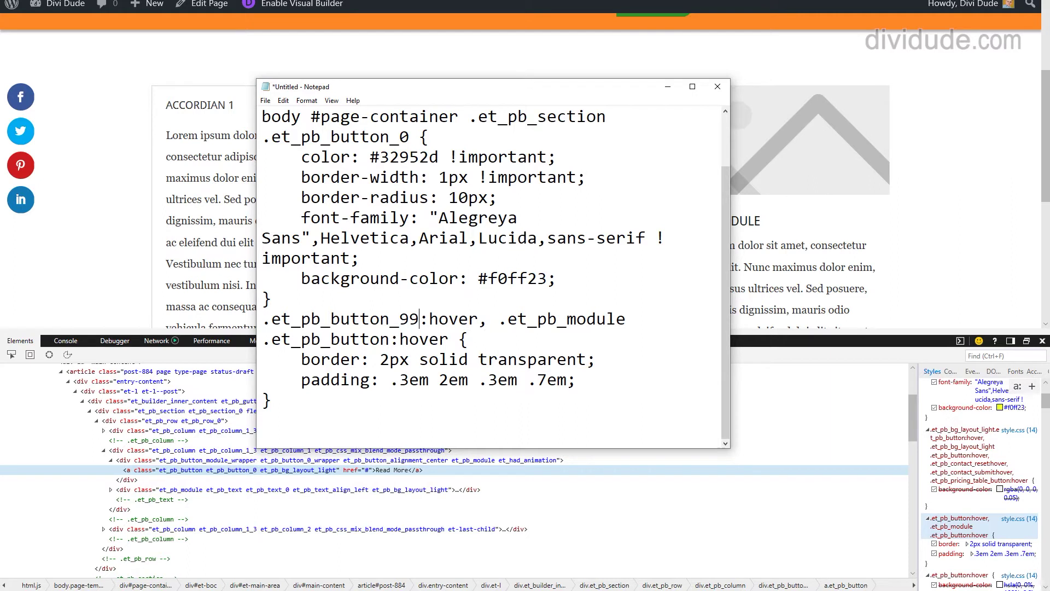
pyautogui.moveTo(480, 320); pyautogui.dragTo(441, 329)
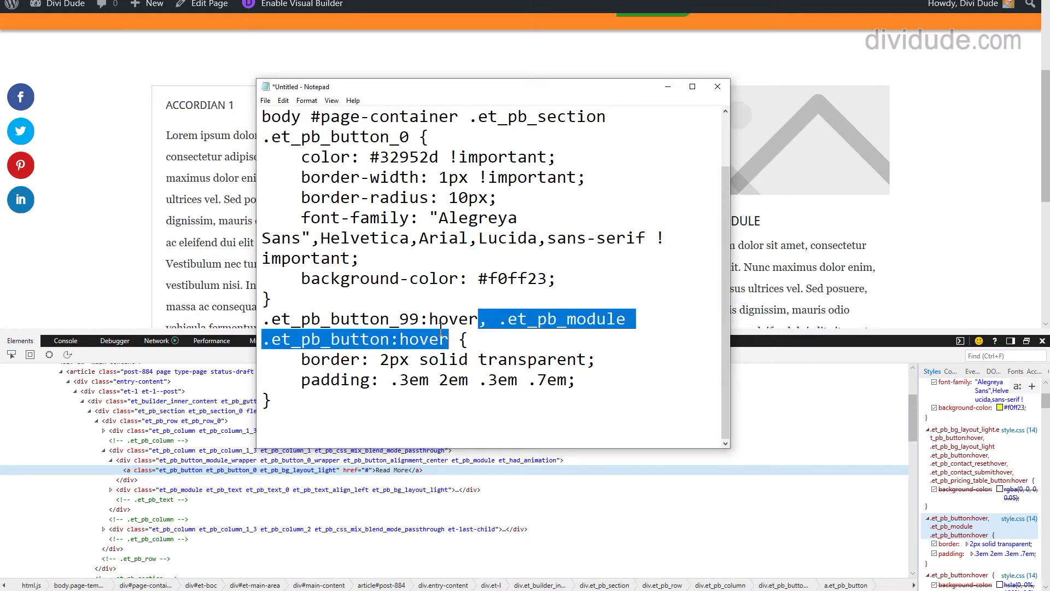
pyautogui.press('BackSpace')
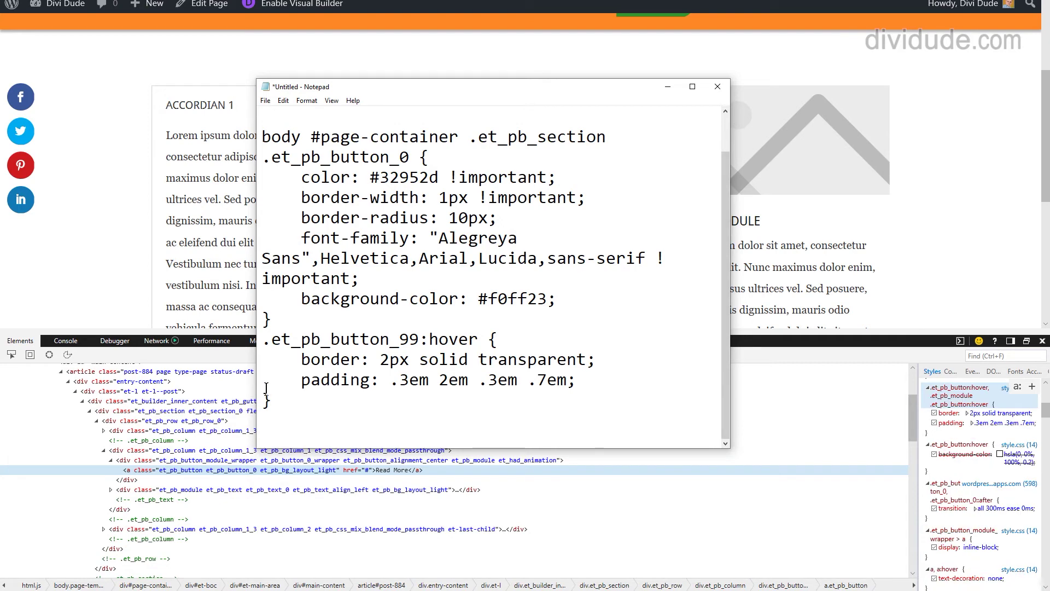
# Copy the .et_pb_button_99:hover rule from Notepad into the page's Custom CSS below the existing button rule and save the page settings
pyautogui.moveTo(558, 418); pyautogui.dragTo(261, 339)
pyautogui.rightClick(355, 348)
pyautogui.click(404, 379)
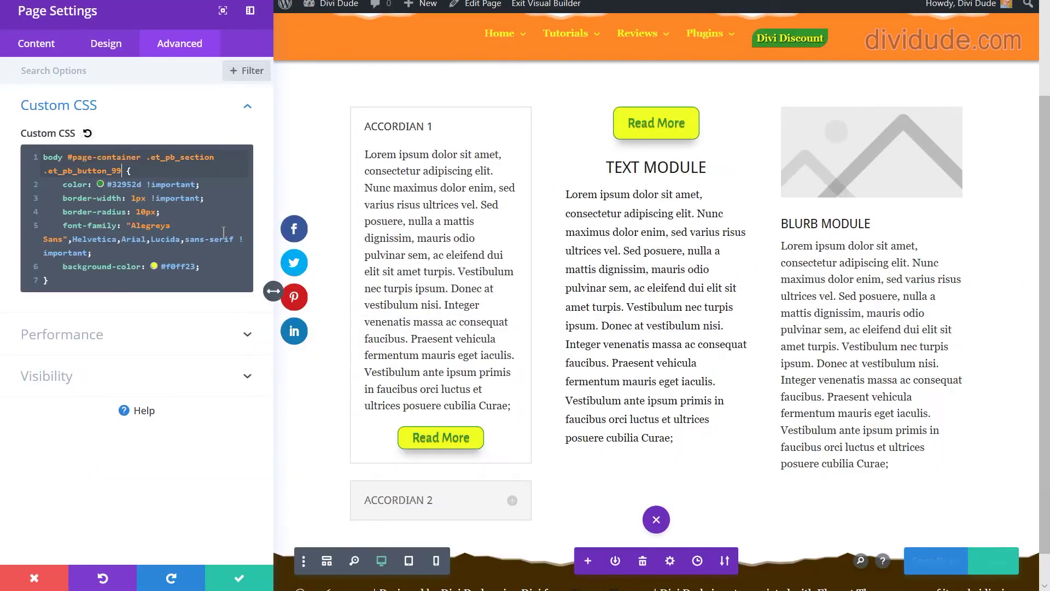
pyautogui.click(65, 281)
pyautogui.press('Return')
pyautogui.hotkey('ctrl', 'v')
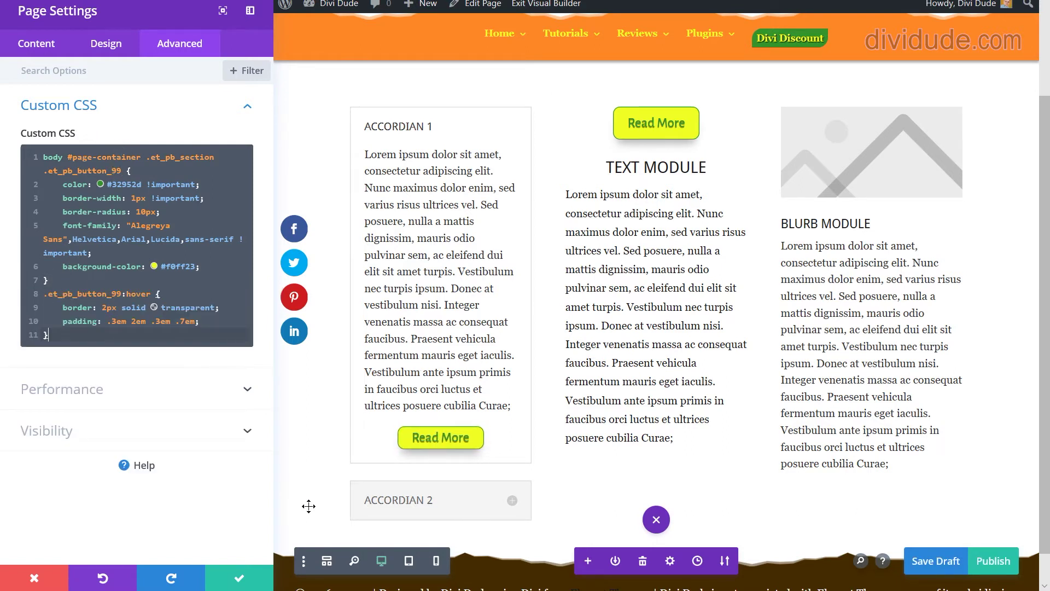
pyautogui.click(239, 578)
# Change the Read More link's class in the ACCORDIAN 1 body HTML to et_pb_button_99 and save the accordion module
pyautogui.moveTo(233, 178)
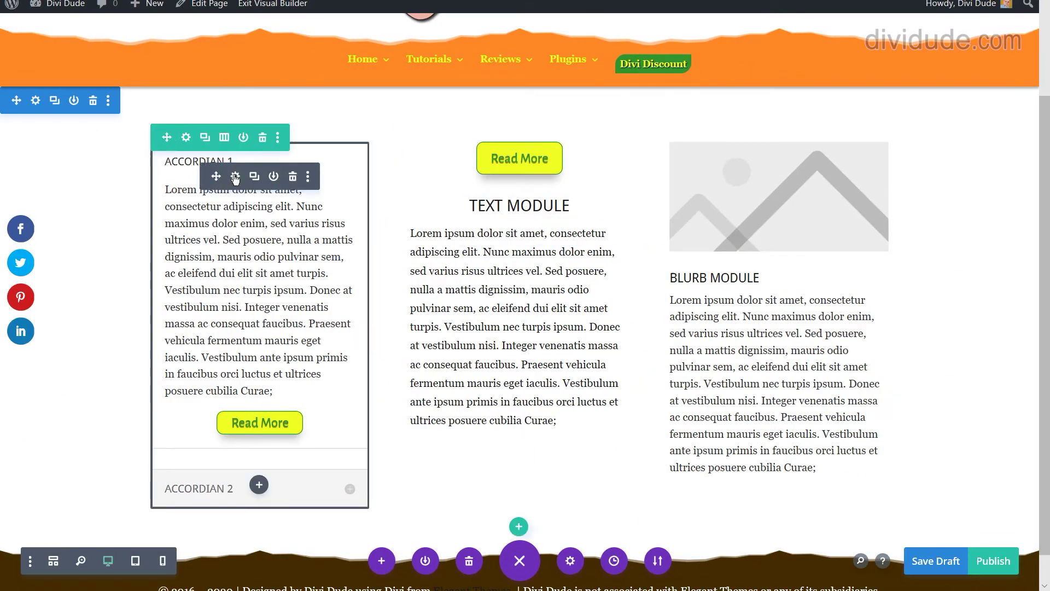
pyautogui.click(235, 177)
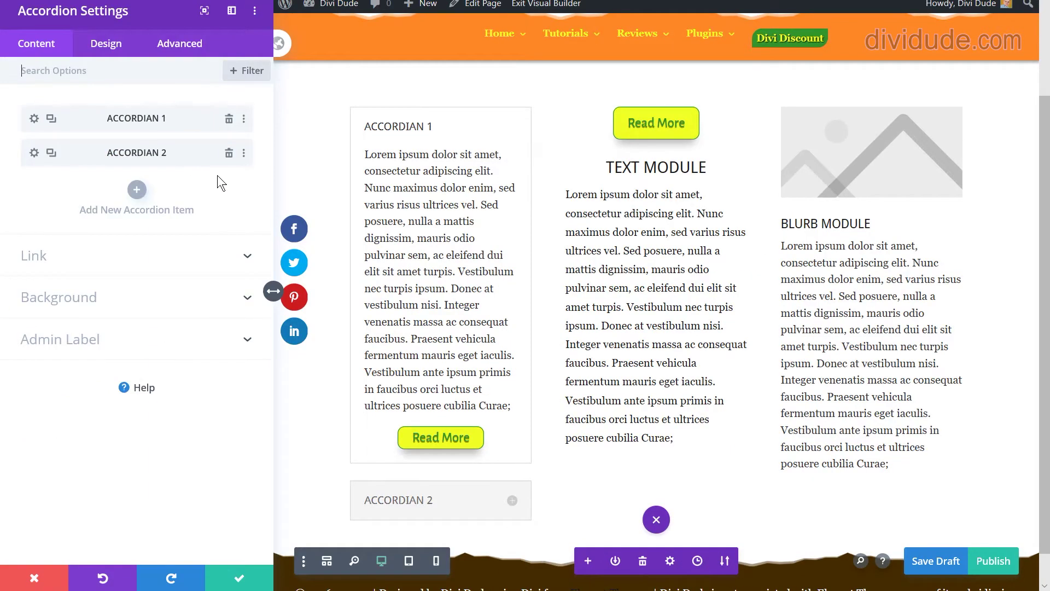
pyautogui.click(34, 119)
pyautogui.click(222, 213)
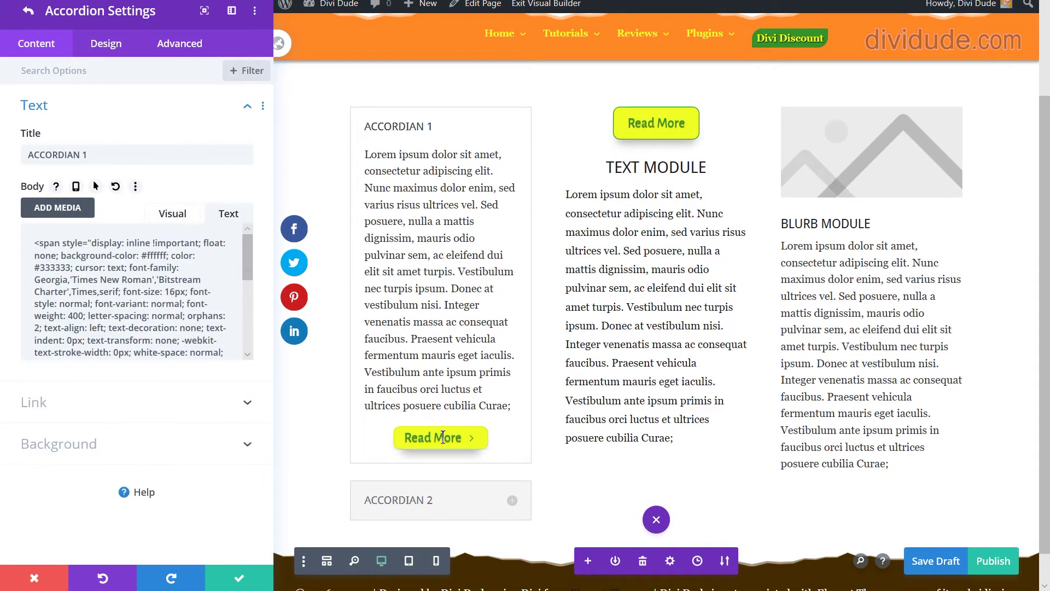
pyautogui.scroll(-4, 164, 296)
pyautogui.scroll(-1, 164, 296)
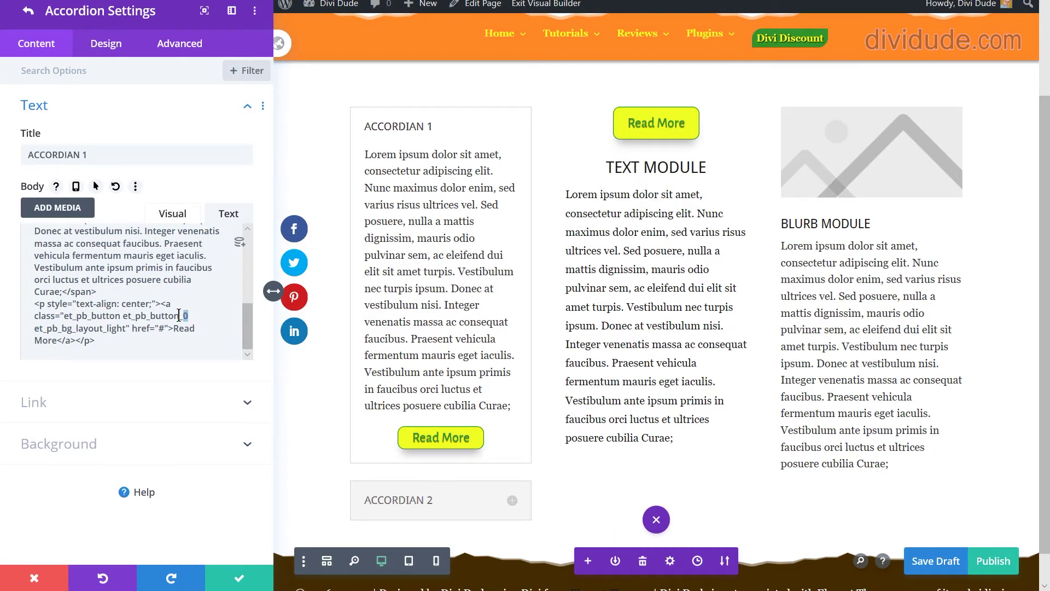
pyautogui.write('99')
pyautogui.click(243, 580)
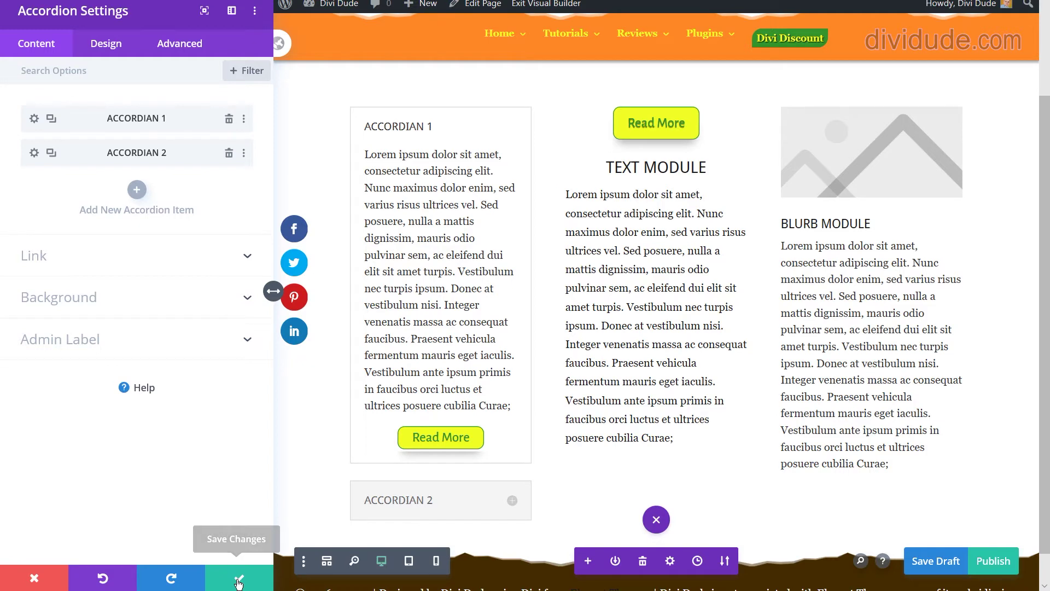
pyautogui.click(255, 575)
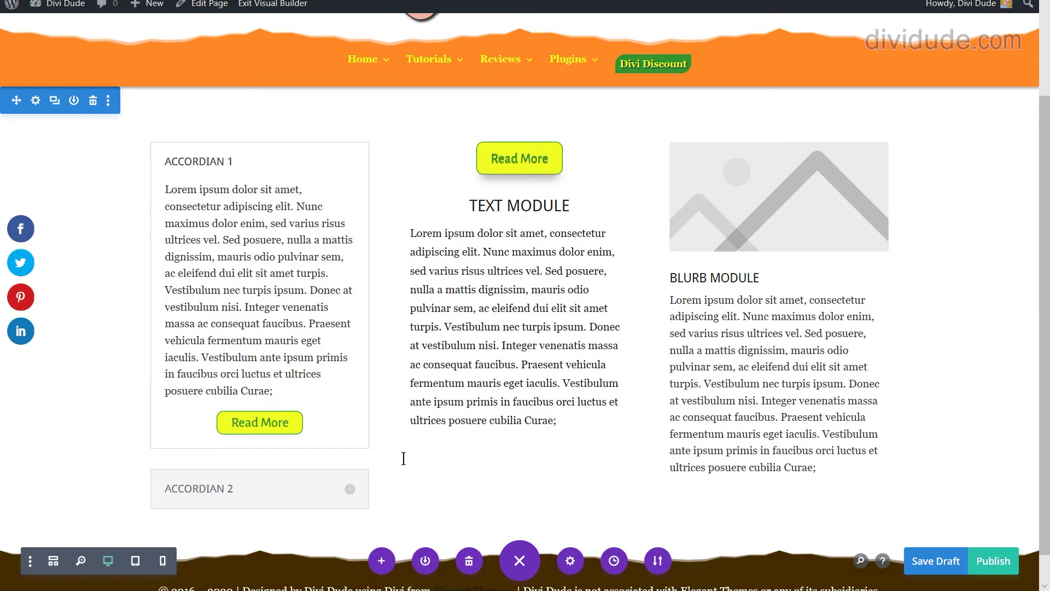
# Save the page, then reload its front-end view with the developer tools closed
pyautogui.hotkey('ctrl', 's')
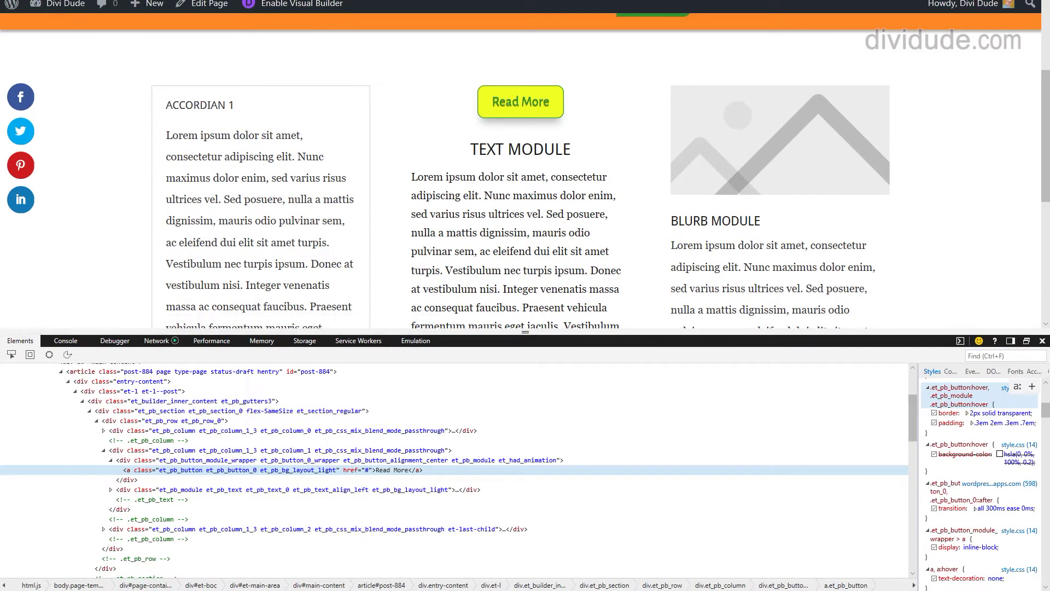
pyautogui.press('F5')
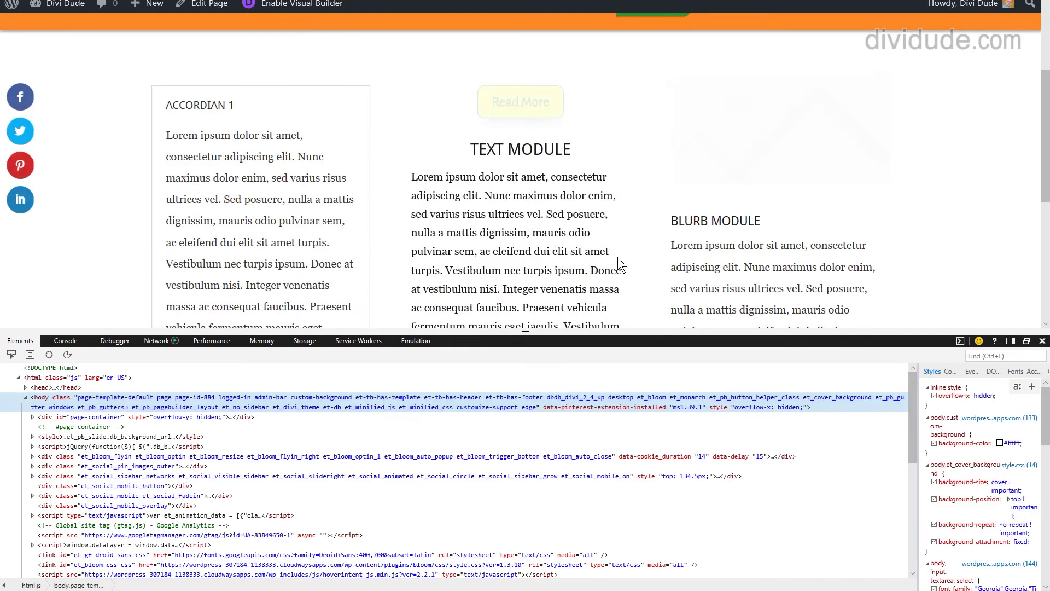
pyautogui.click(1042, 340)
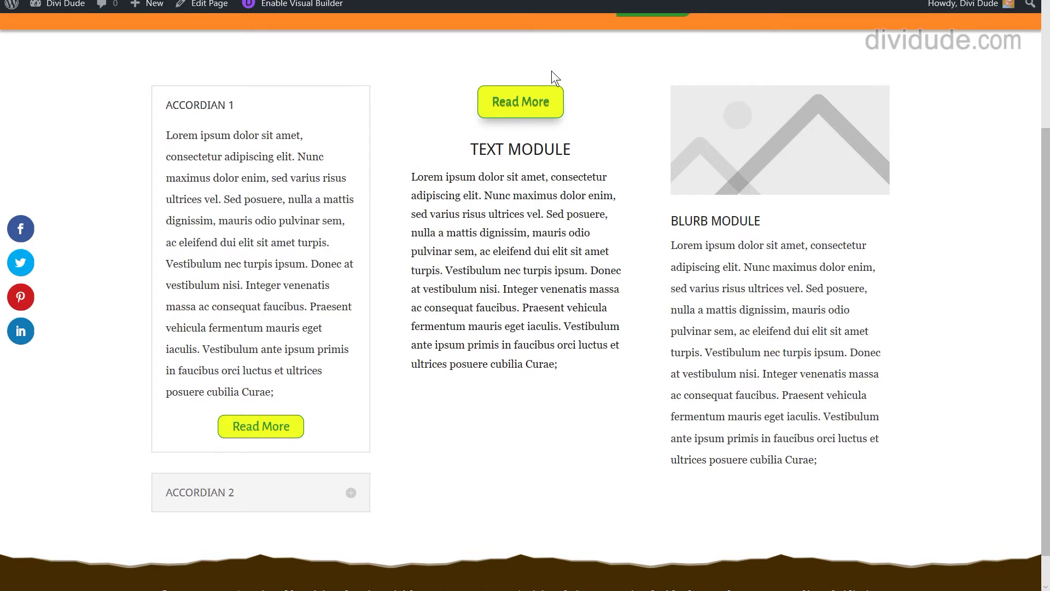
# Inspect the Read More button above the text module and copy its .et_pb_button_0::after transition rule to the end of the Notepad text
pyautogui.rightClick(483, 103)
pyautogui.click(559, 302)
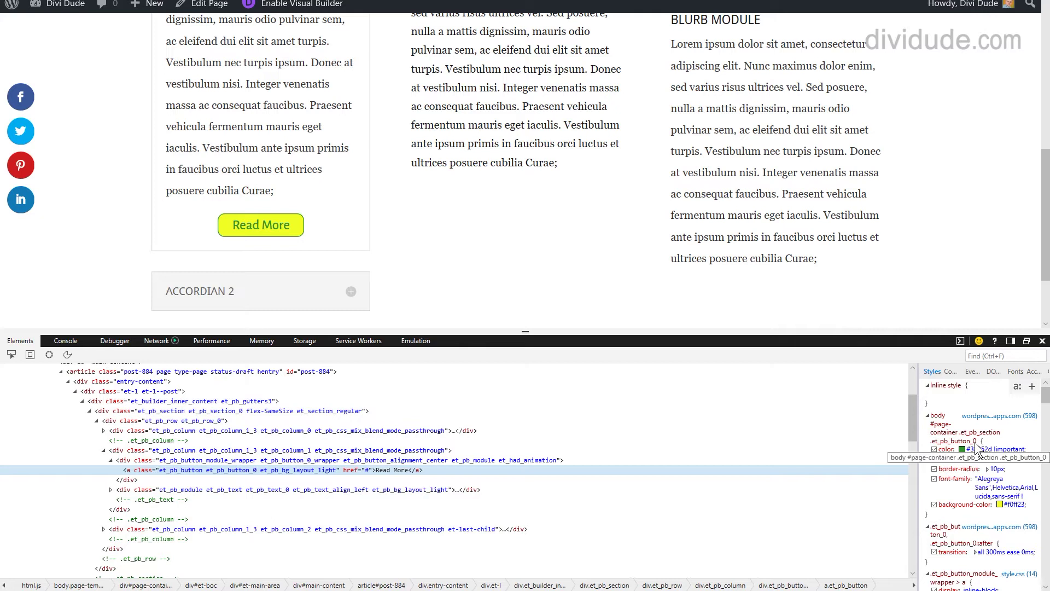
pyautogui.scroll(-1, 958, 477)
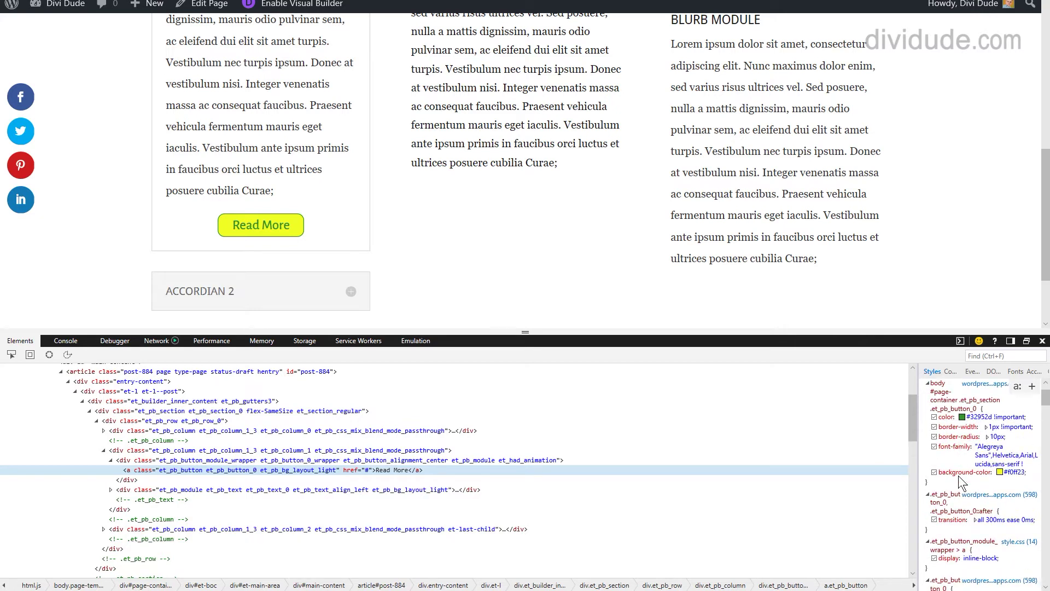
pyautogui.rightClick(940, 498)
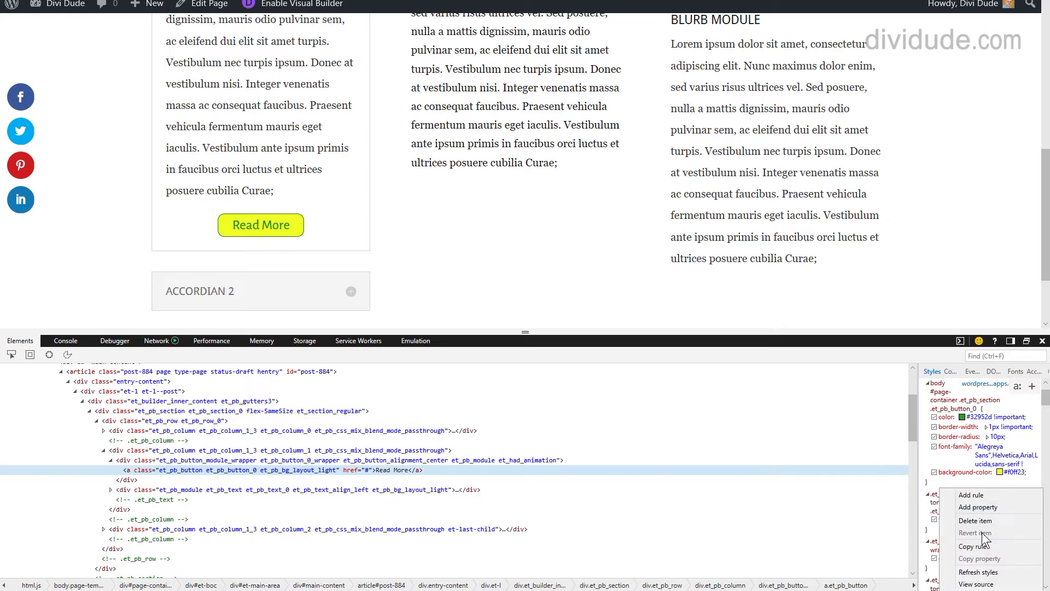
pyautogui.click(971, 545)
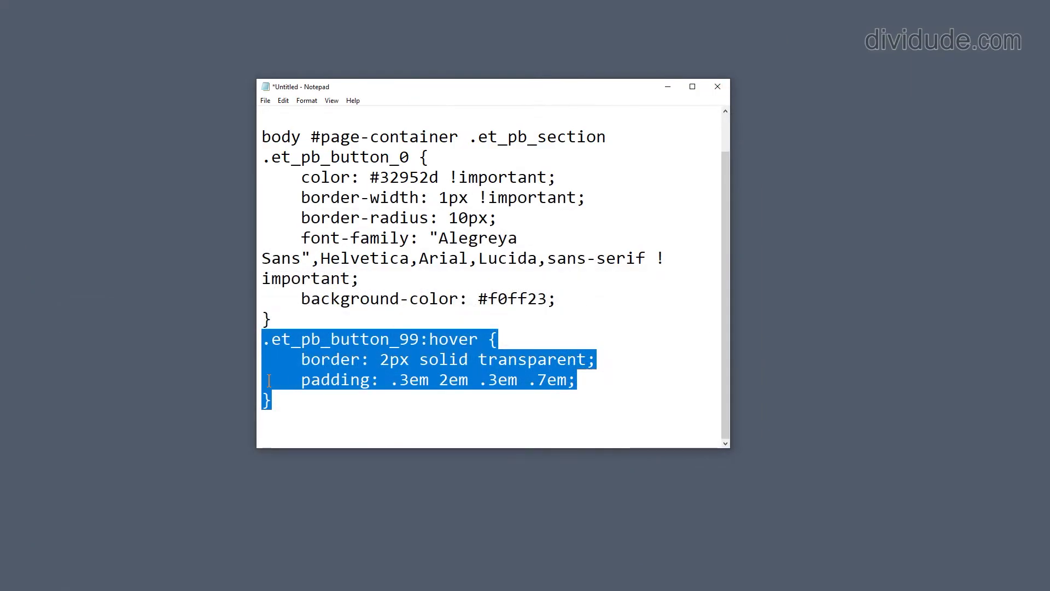
pyautogui.click(288, 398)
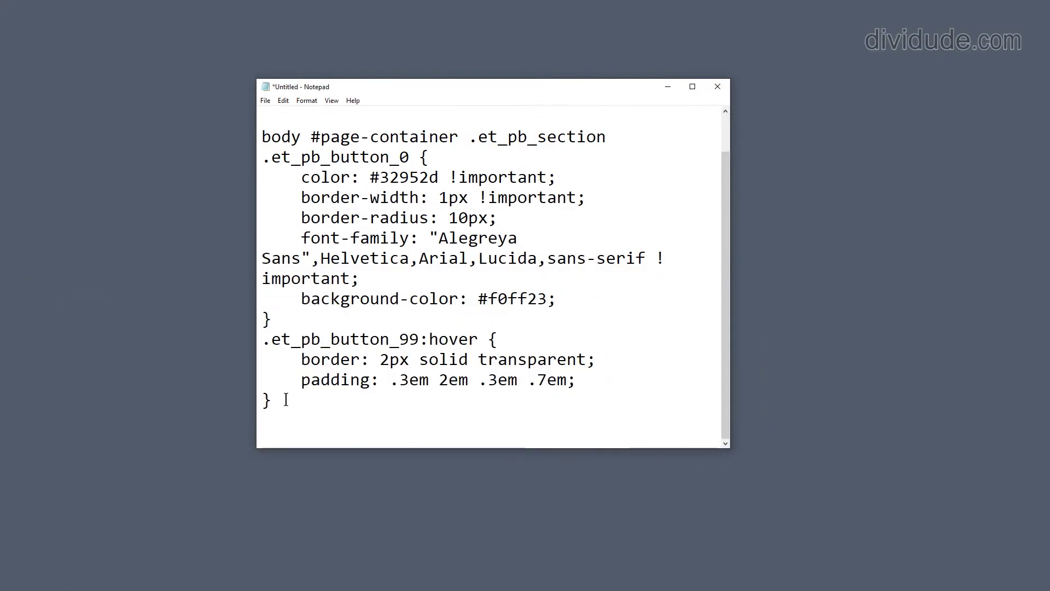
pyautogui.press('Return')
pyautogui.hotkey('ctrl', 'v')
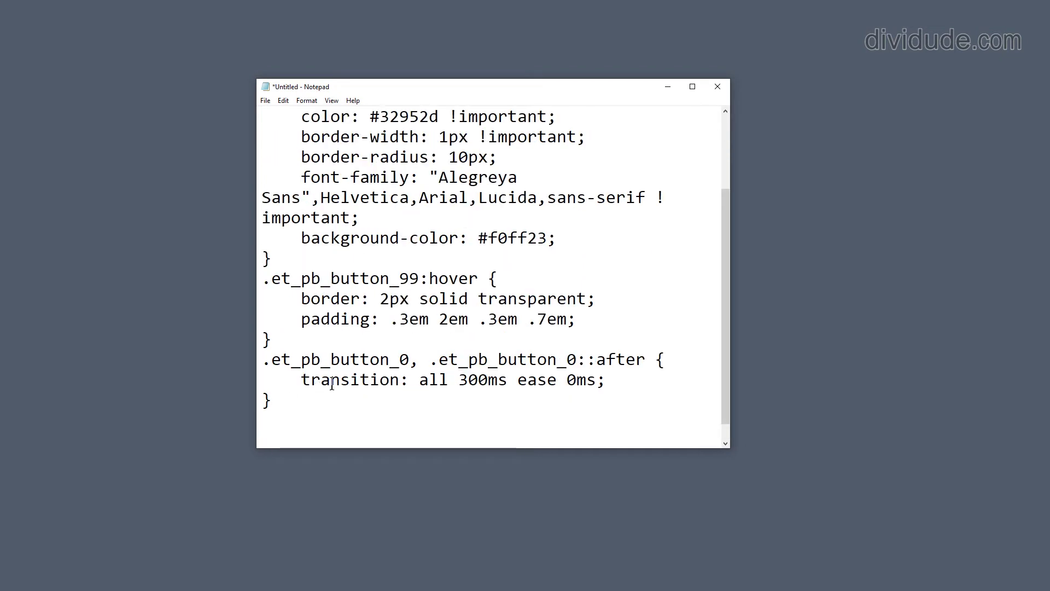
# Replace the 0 with 99 in both selectors of the transition rule in Notepad
pyautogui.moveTo(402, 356); pyautogui.dragTo(405, 356)
pyautogui.write('99')
pyautogui.moveTo(577, 359); pyautogui.dragTo(586, 359)
pyautogui.write('99')
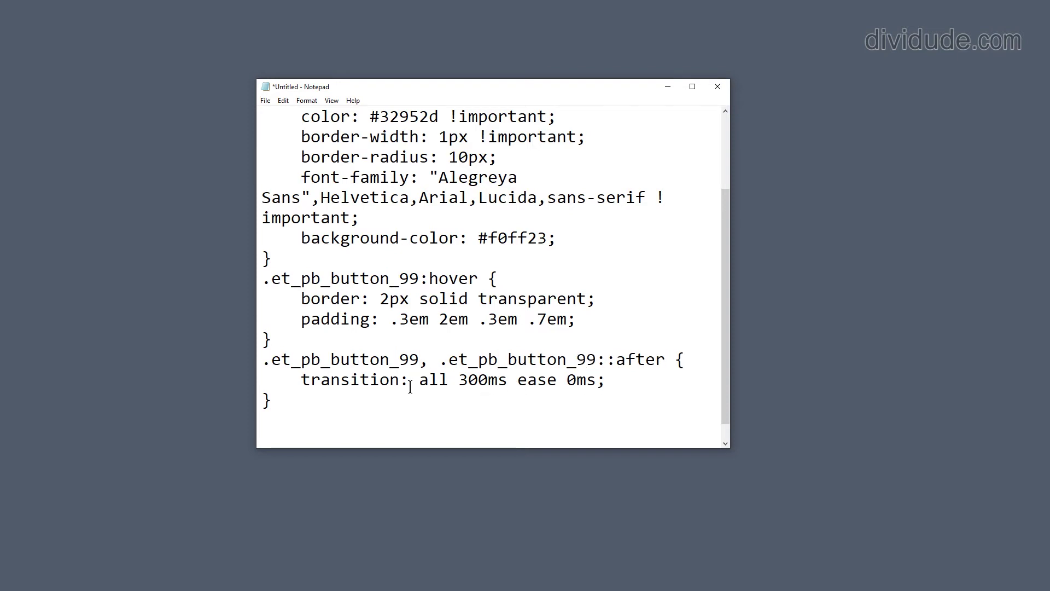
# Copy the .et_pb_button_99 transition rule from Notepad to the end of the page's Custom CSS and save the draft
pyautogui.moveTo(301, 405); pyautogui.dragTo(229, 359)
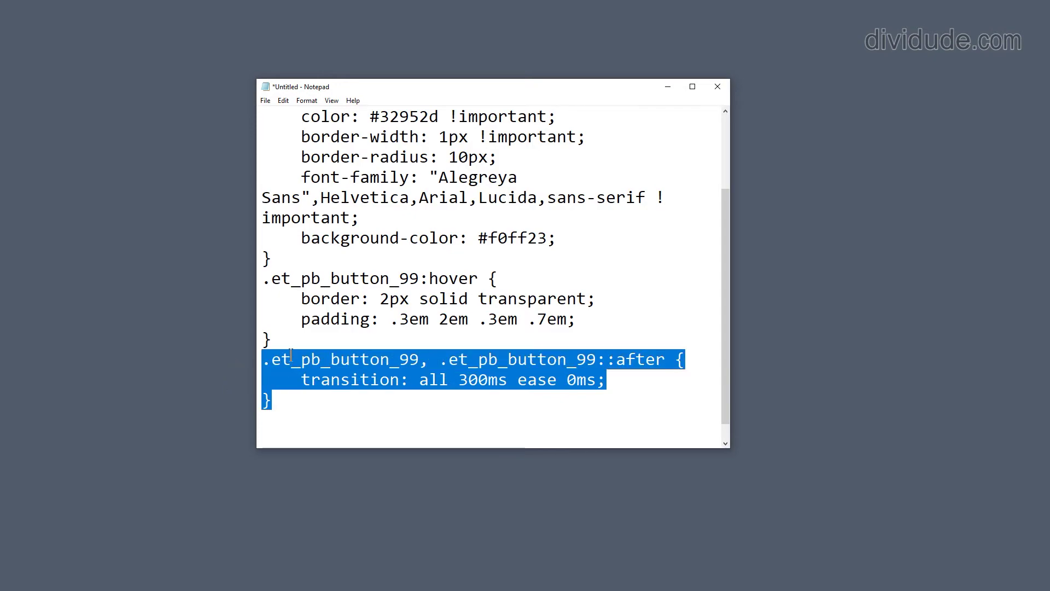
pyautogui.rightClick(306, 370)
pyautogui.click(346, 409)
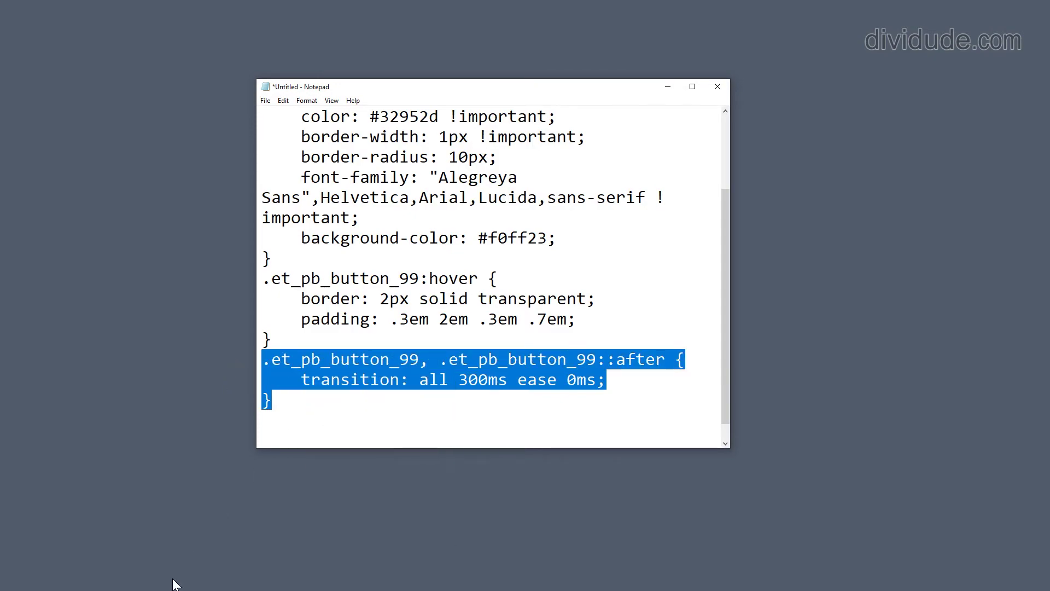
pyautogui.click(125, 543)
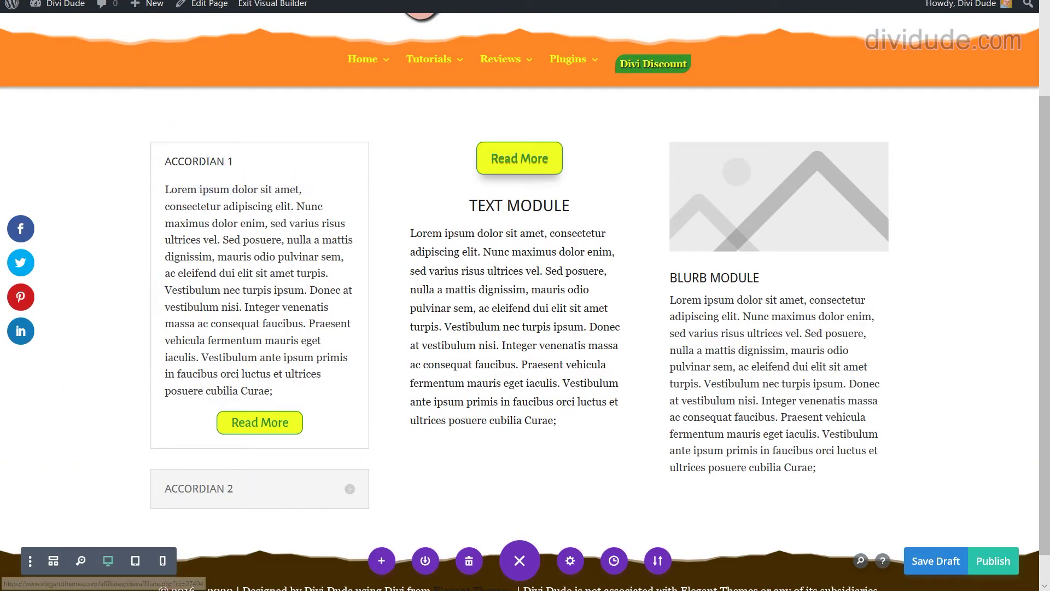
pyautogui.click(570, 561)
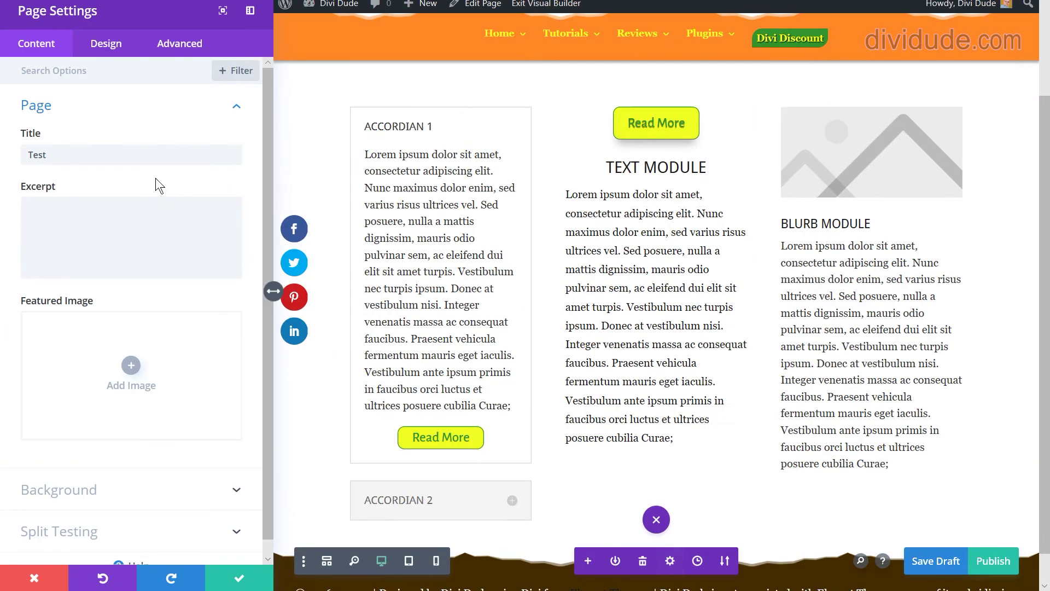
pyautogui.click(179, 45)
pyautogui.click(123, 109)
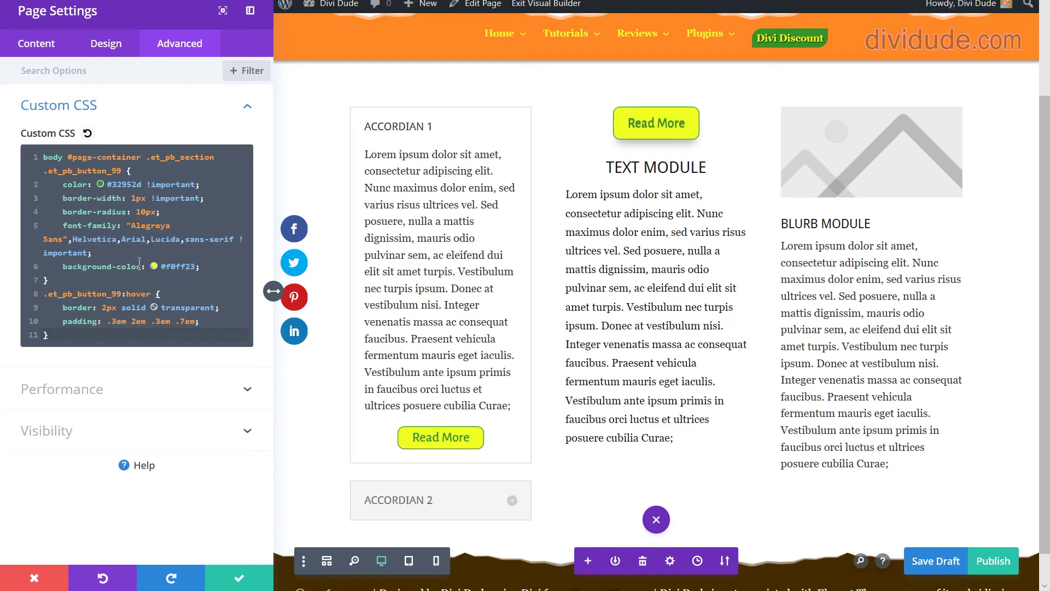
pyautogui.hotkey('ctrl', 'v')
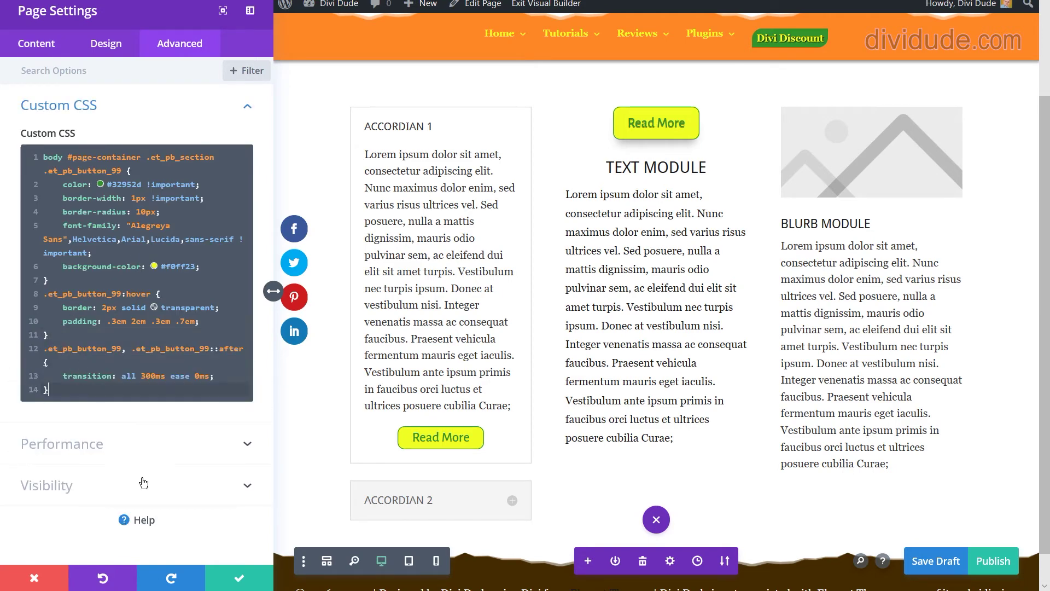
pyautogui.click(950, 567)
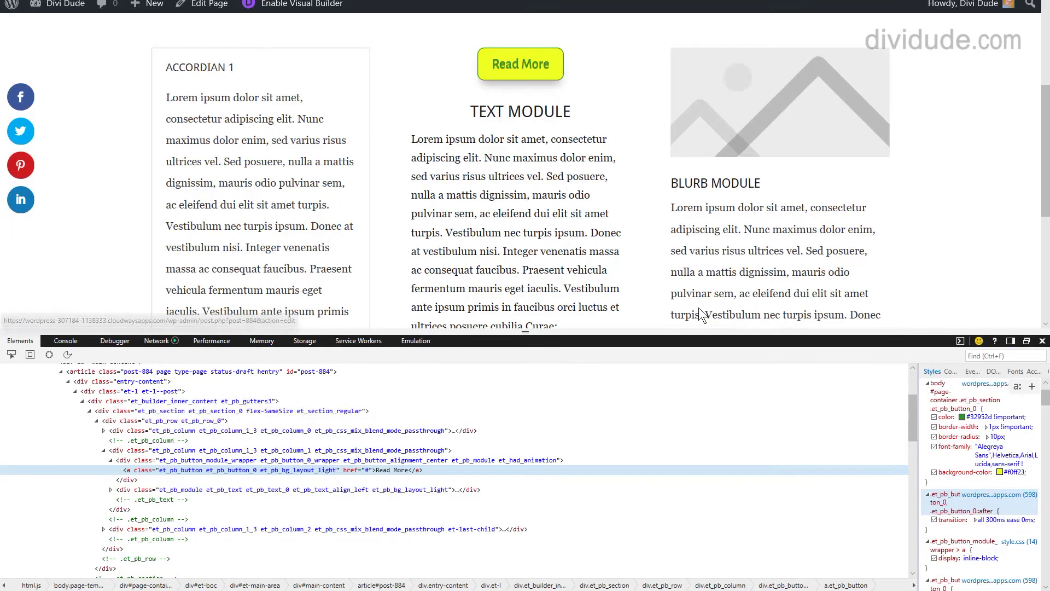
# Copy the inspected button's .et_pb_button_0 text-shadow and box-shadow rule to the end of the Notepad text and rename its selector .et_pb_button_99
pyautogui.scroll(-1, 970, 504)
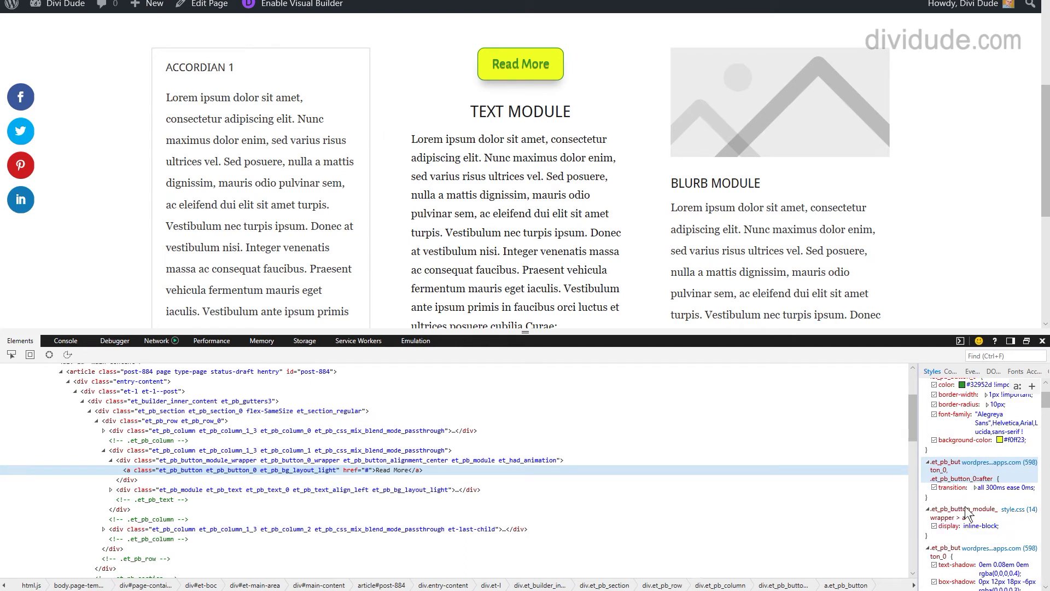
pyautogui.scroll(-3, 973, 480)
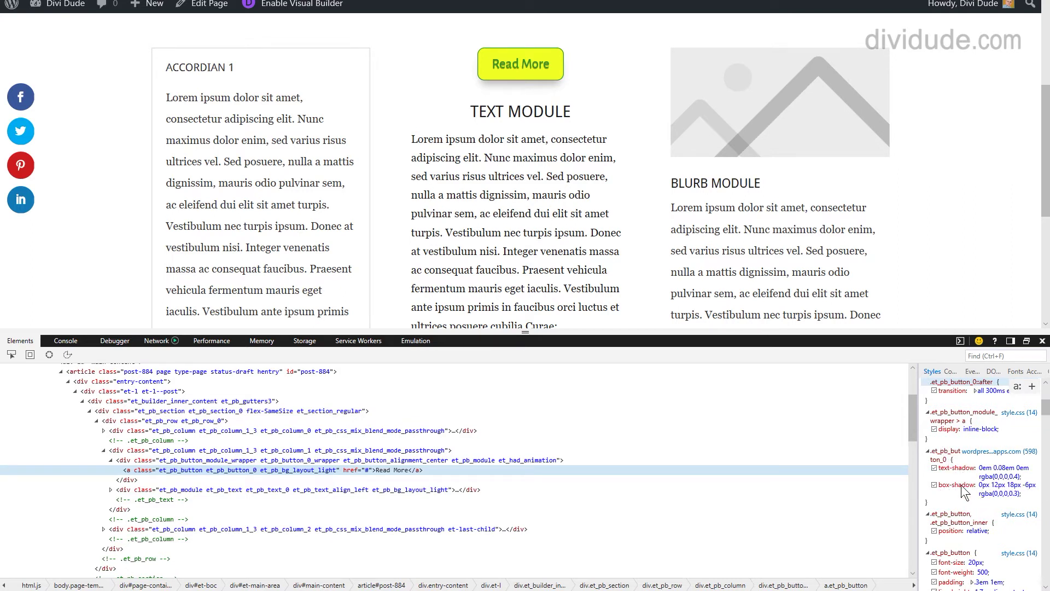
pyautogui.rightClick(950, 457)
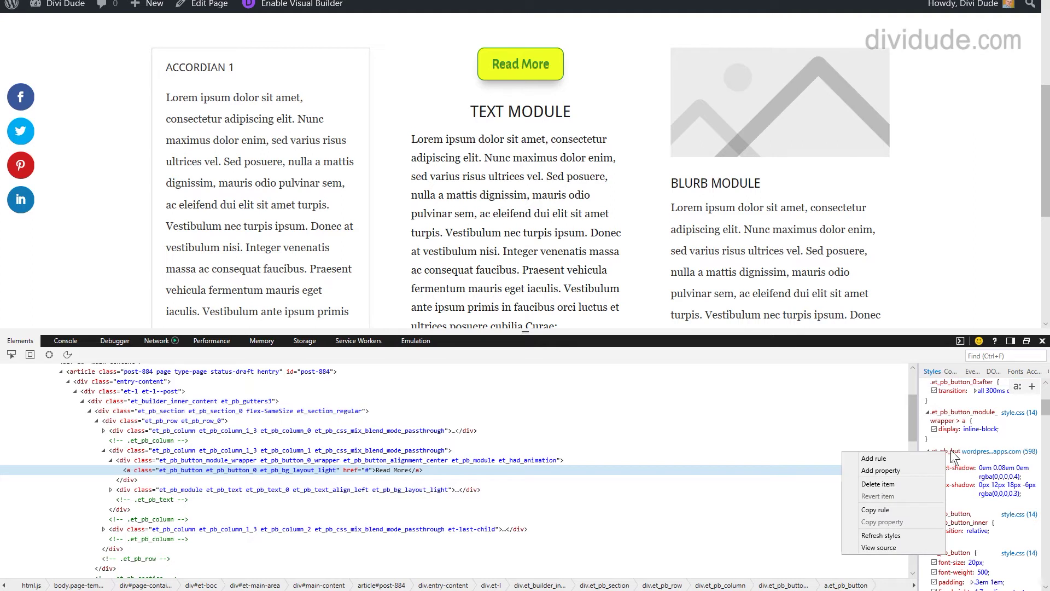
pyautogui.click(891, 511)
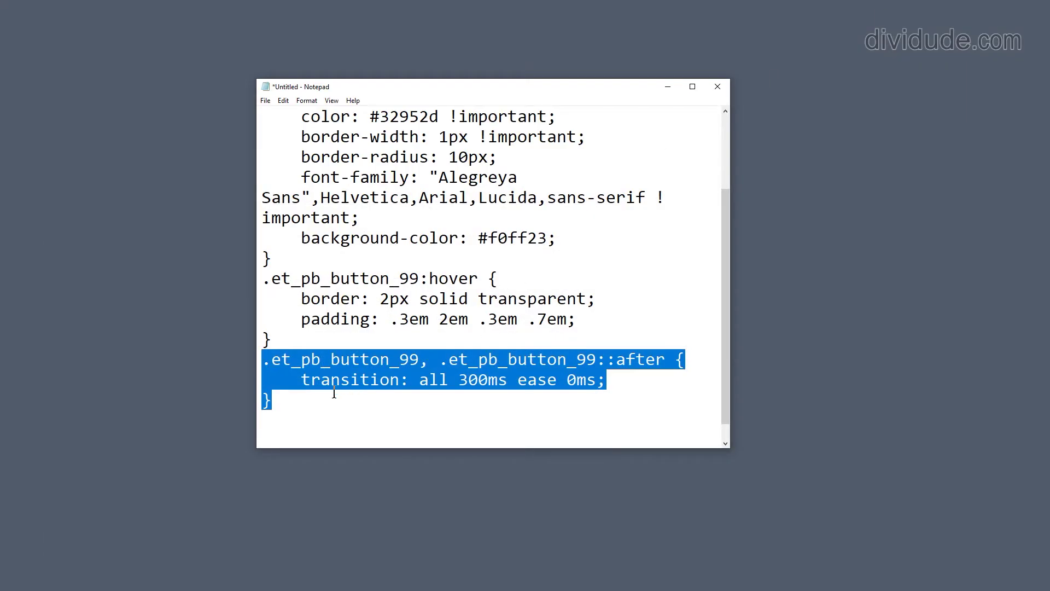
pyautogui.click(299, 404)
pyautogui.press('Return')
pyautogui.hotkey('ctrl', 'v')
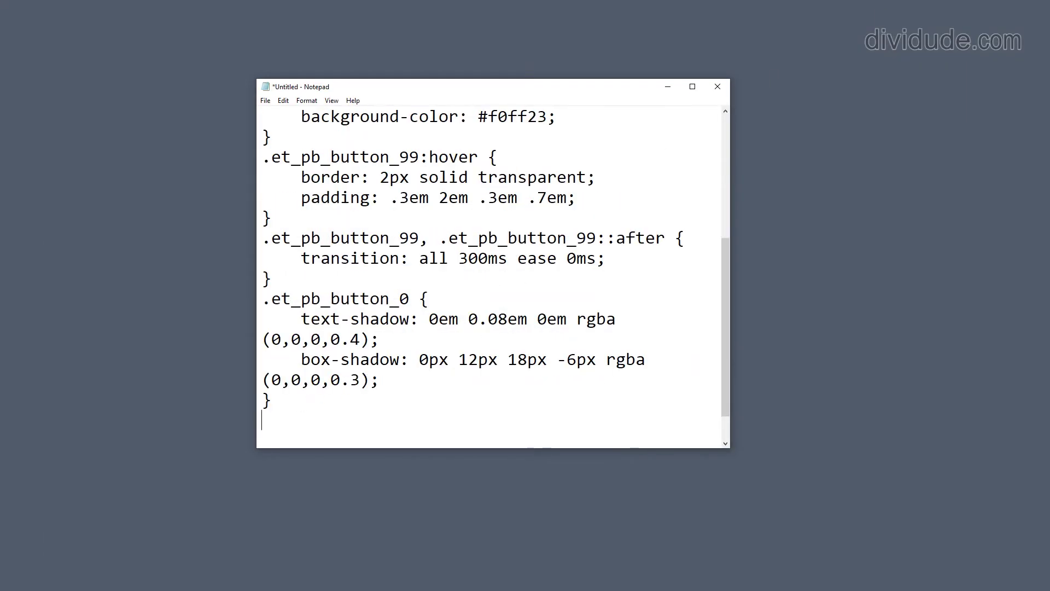
pyautogui.doubleClick(404, 300)
pyautogui.write('99')
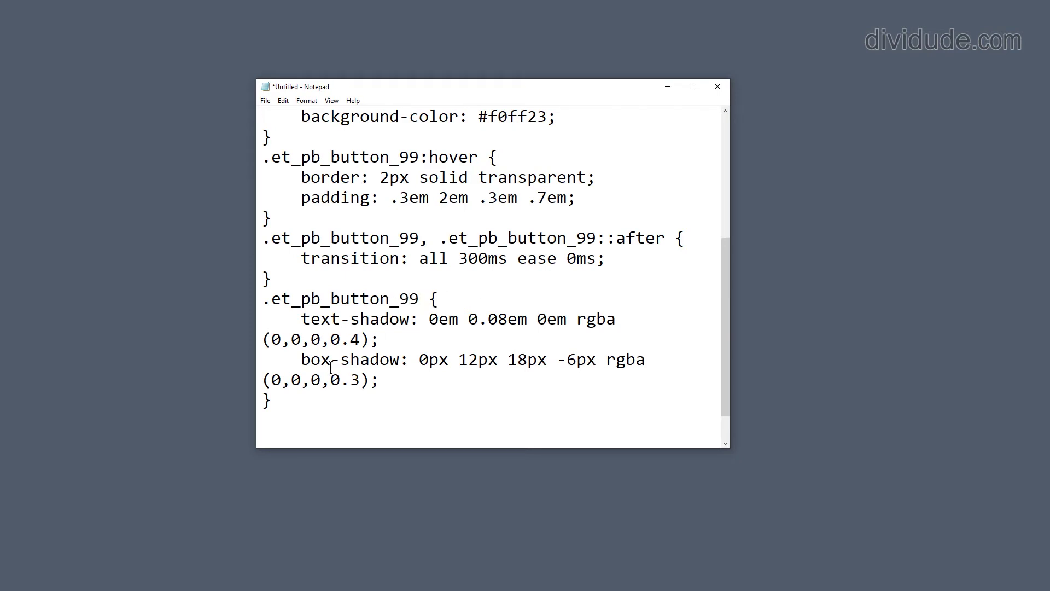
# Copy the .et_pb_button_99 text-shadow and box-shadow rule from Notepad to the end of the page's Custom CSS and save the draft
pyautogui.moveTo(291, 415); pyautogui.dragTo(237, 299)
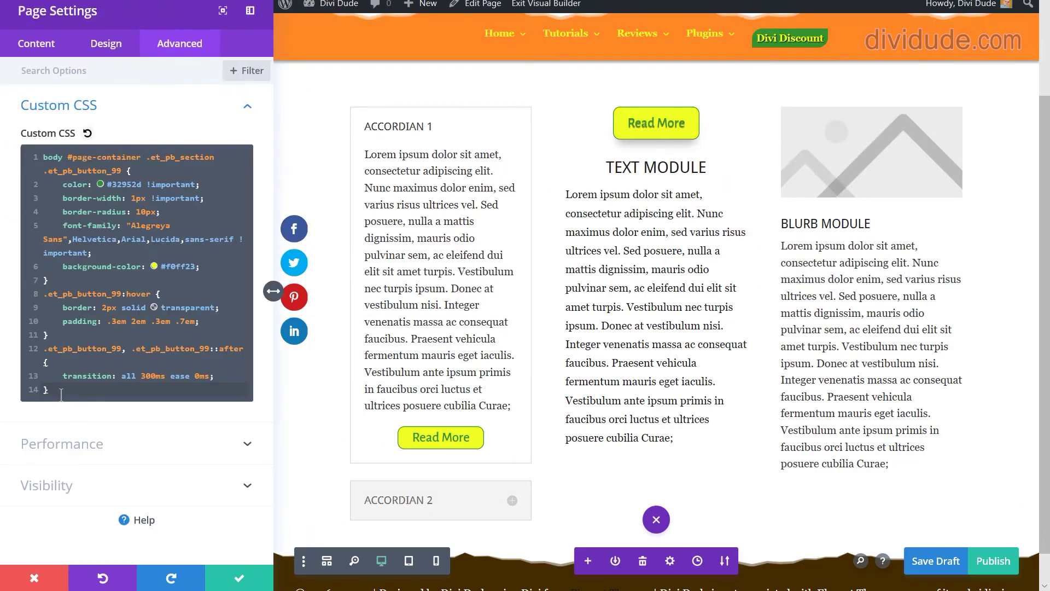
pyautogui.press('Return')
pyautogui.hotkey('ctrl', 'v')
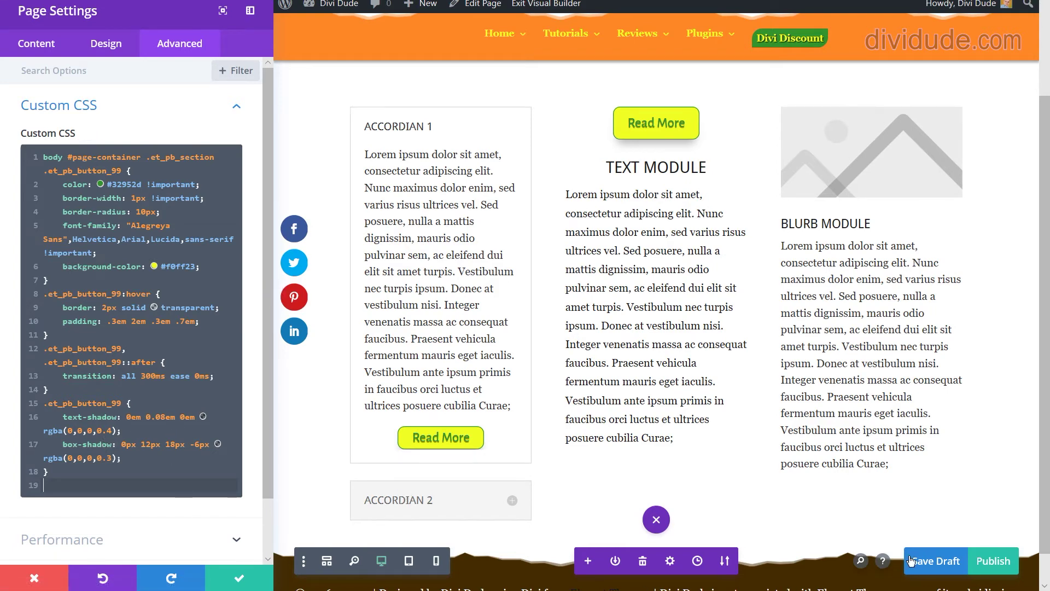
pyautogui.click(930, 562)
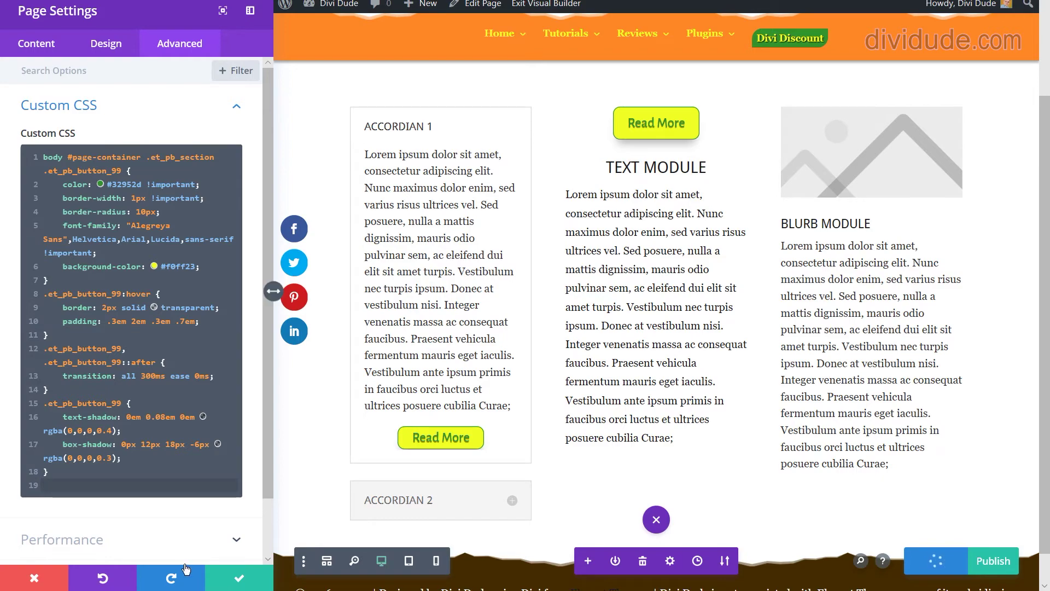
# Reload the front-end page with the developer tools closed, and inspect the Read More button above the text module
pyautogui.click(1043, 341)
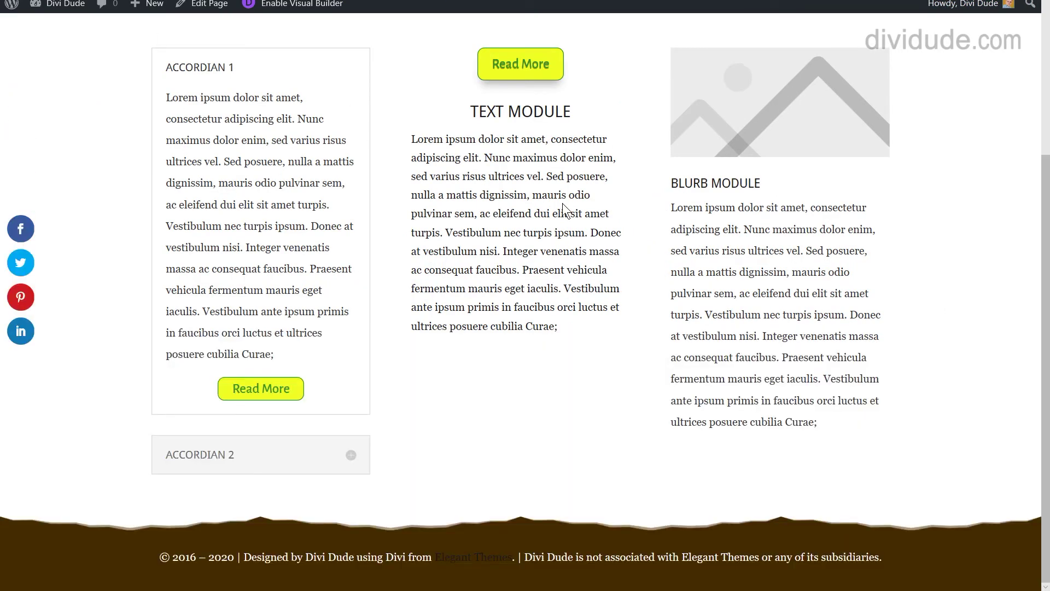
pyautogui.press('F5')
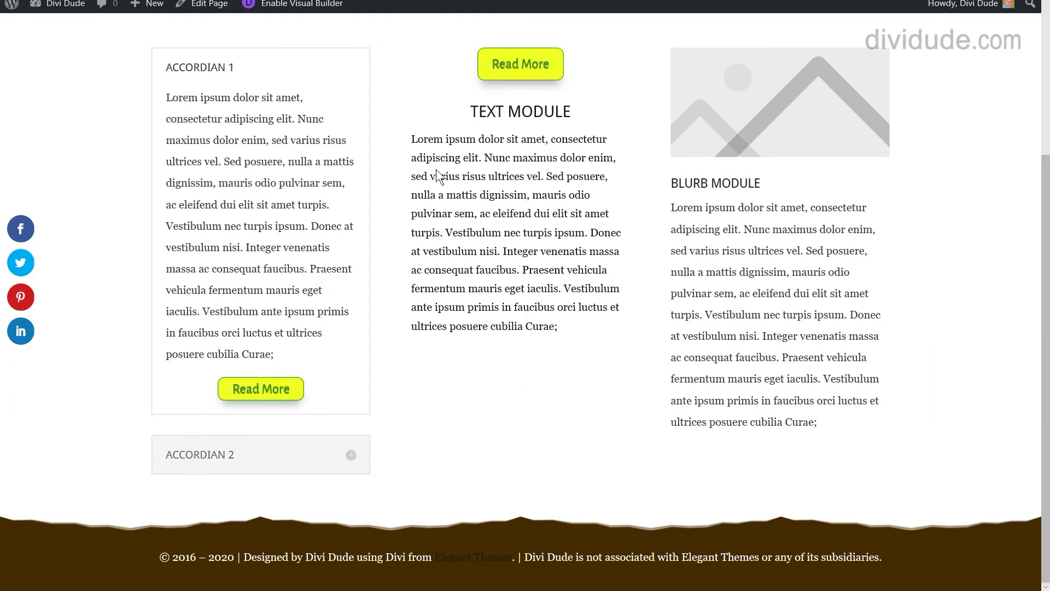
pyautogui.rightClick(547, 61)
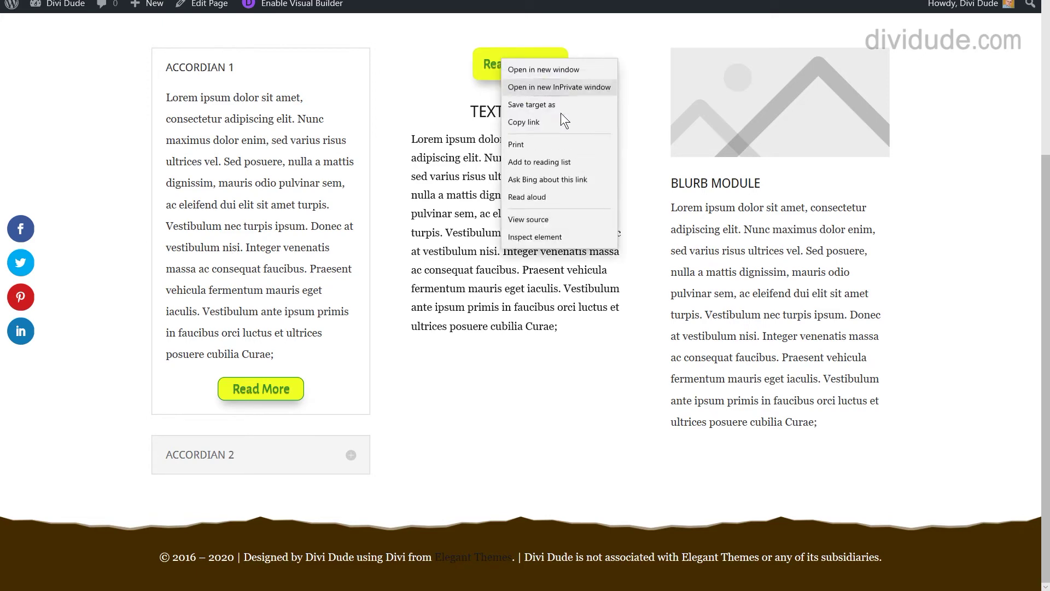
pyautogui.click(545, 251)
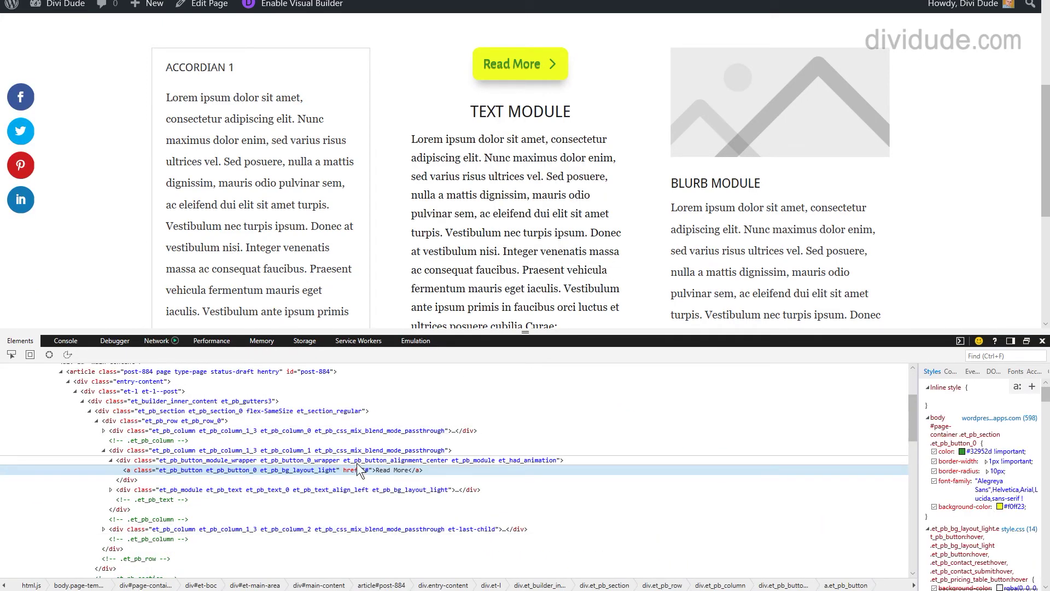
# Toggle display: inline-block in the .et_pb_button_module_wrapper > a rule off and on again, and copy that property
pyautogui.scroll(-3, 994, 514)
pyautogui.scroll(-5, 994, 513)
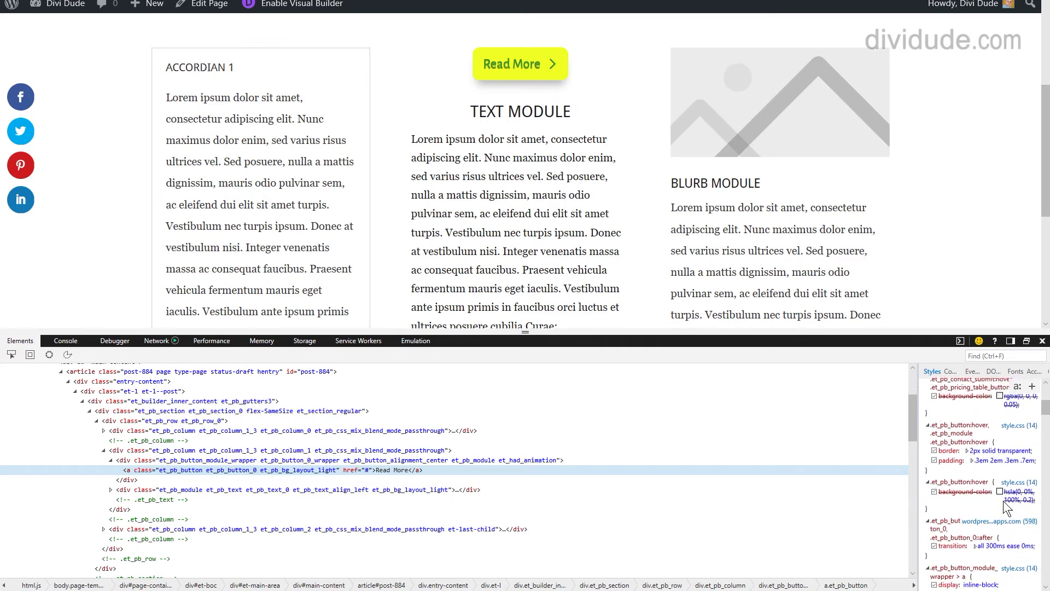
pyautogui.scroll(-1, 1027, 518)
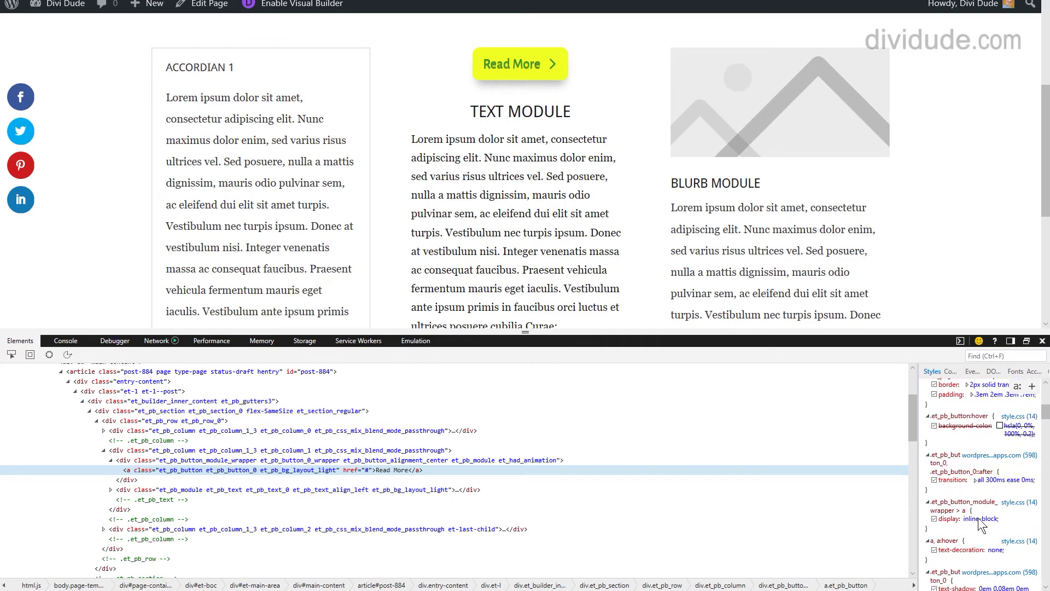
pyautogui.click(935, 519)
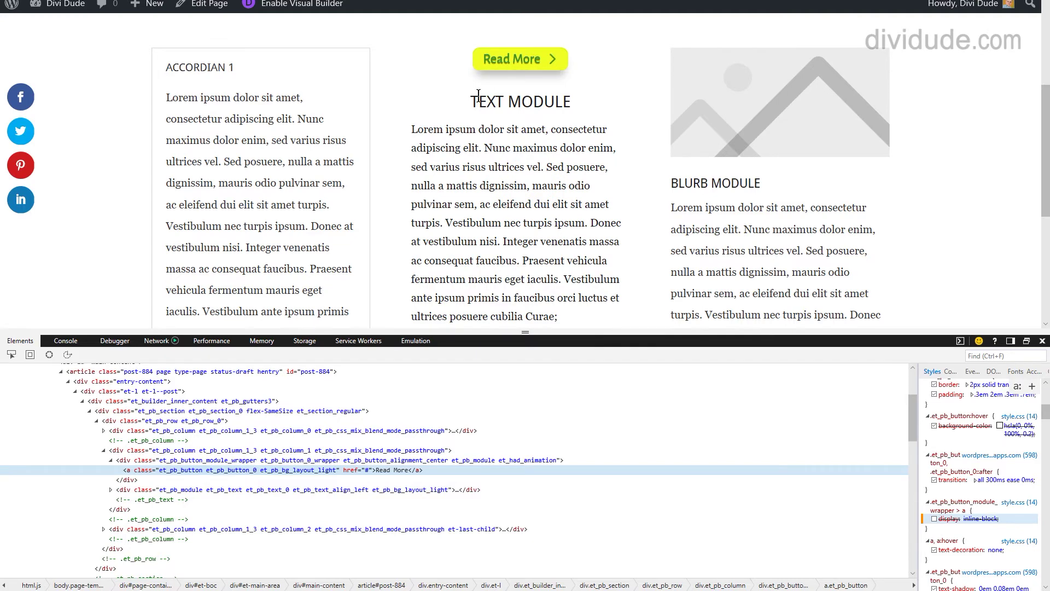
pyautogui.scroll(-2, 509, 54)
pyautogui.scroll(2, 310, 281)
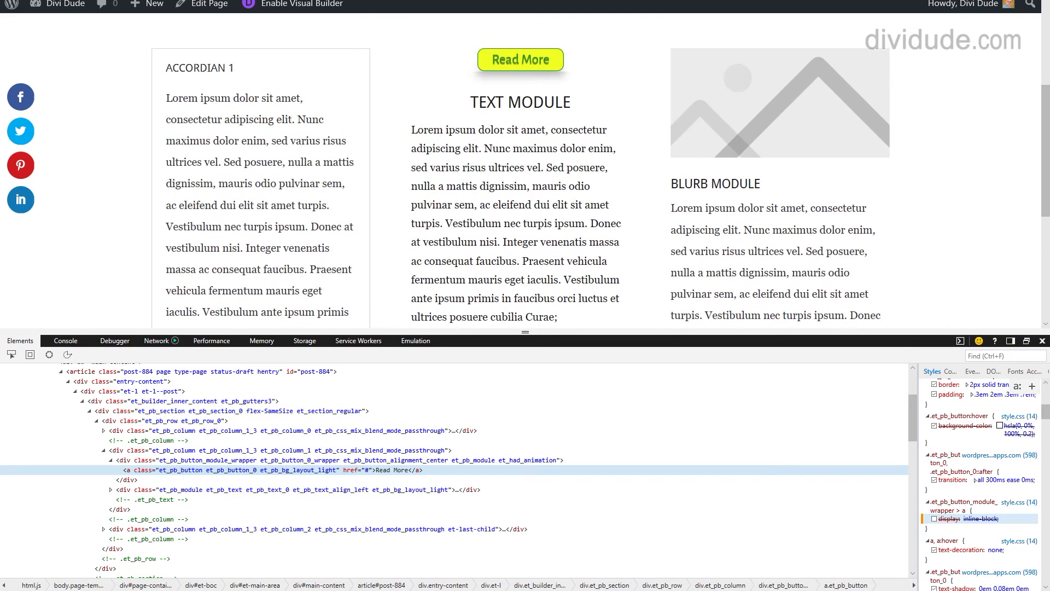
pyautogui.click(935, 519)
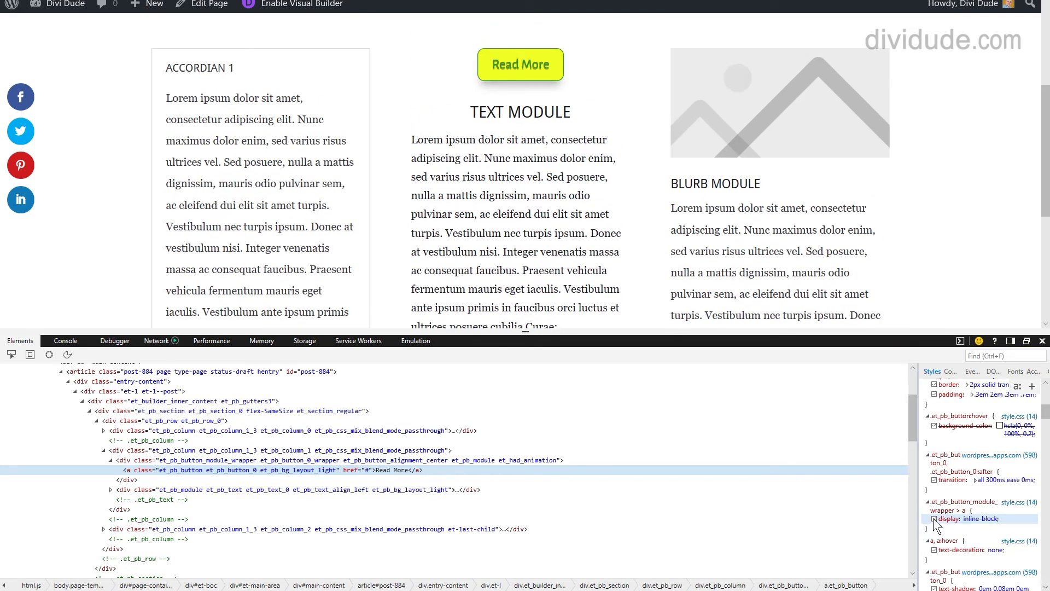
pyautogui.rightClick(973, 517)
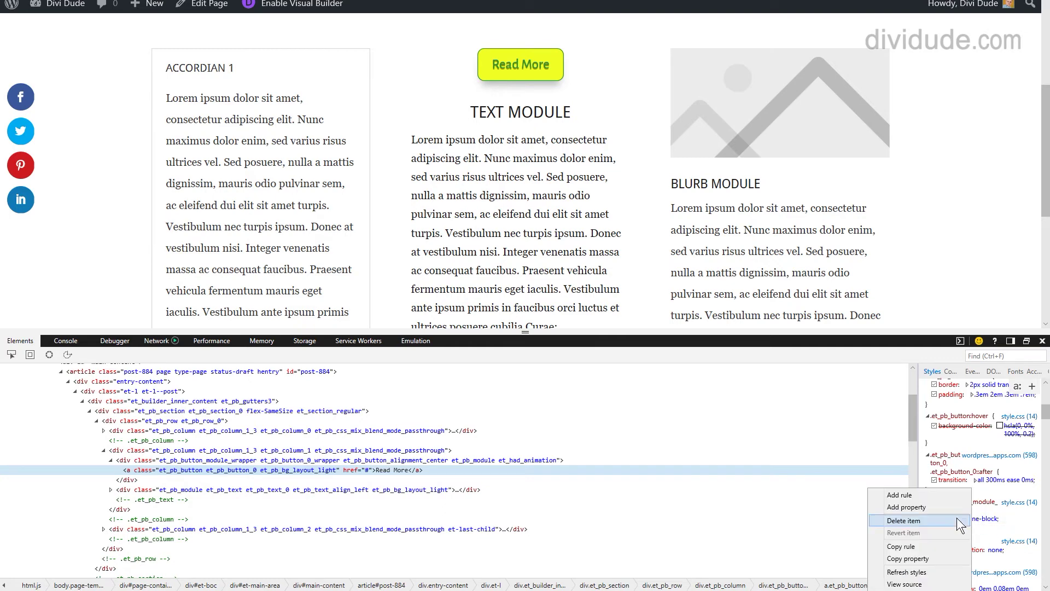
pyautogui.click(910, 558)
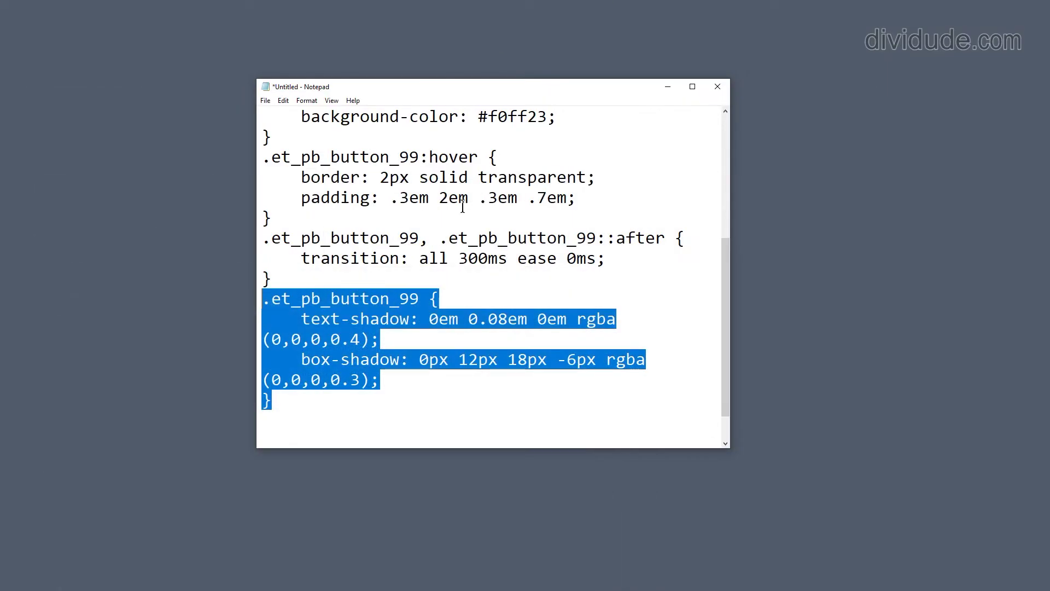
# Rename et_pb_button_0 as et_pb_button_99 in the Read More link's class and in the first CSS rule in Notepad
pyautogui.click(379, 225)
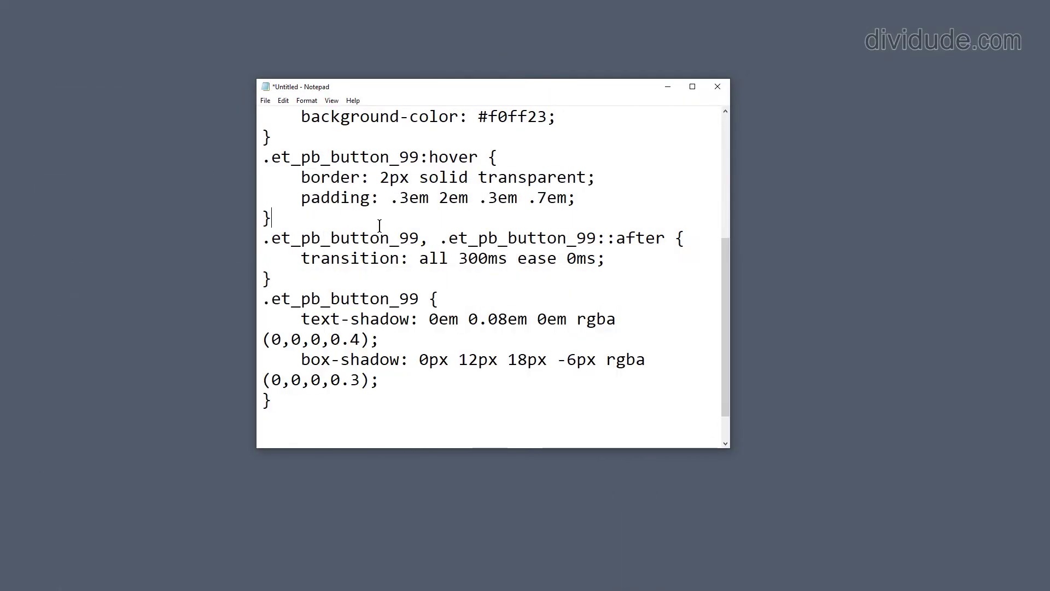
pyautogui.scroll(4, 380, 225)
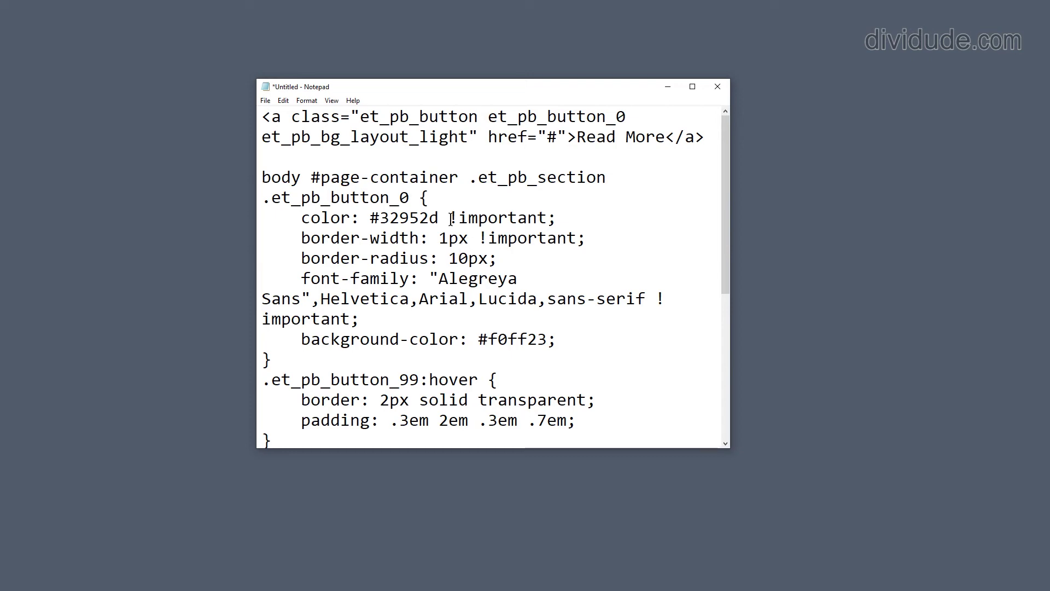
pyautogui.moveTo(398, 195); pyautogui.dragTo(405, 196)
pyautogui.write('99')
pyautogui.moveTo(616, 117); pyautogui.dragTo(640, 118)
pyautogui.write('99')
# Add display: inline-block; on a new line after the background-color of the first .et_pb_button_99 rule in Notepad
pyautogui.click(565, 341)
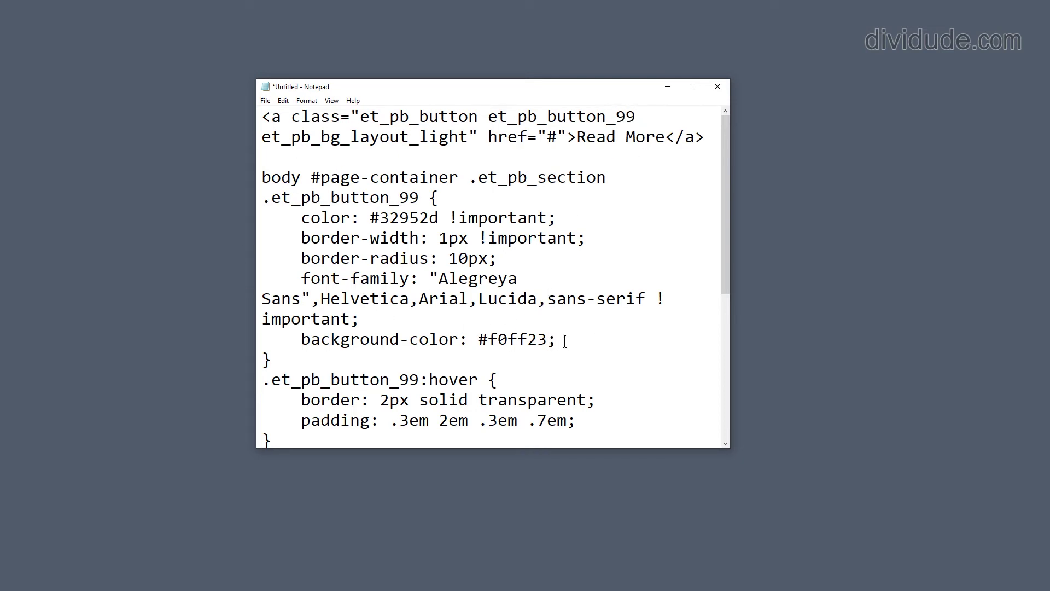
pyautogui.press('Return')
pyautogui.write('display: inline-block;')
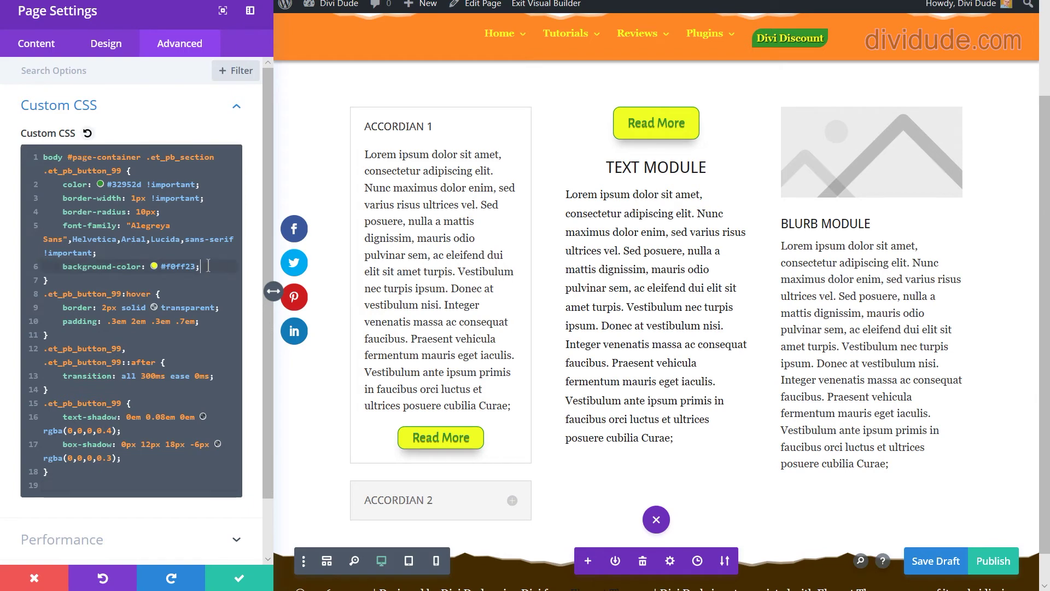
# Add display: inline-block; after the background-color line in the page's Custom CSS, and save the page settings and the draft
pyautogui.press('Return')
pyautogui.write('display: inline-block;')
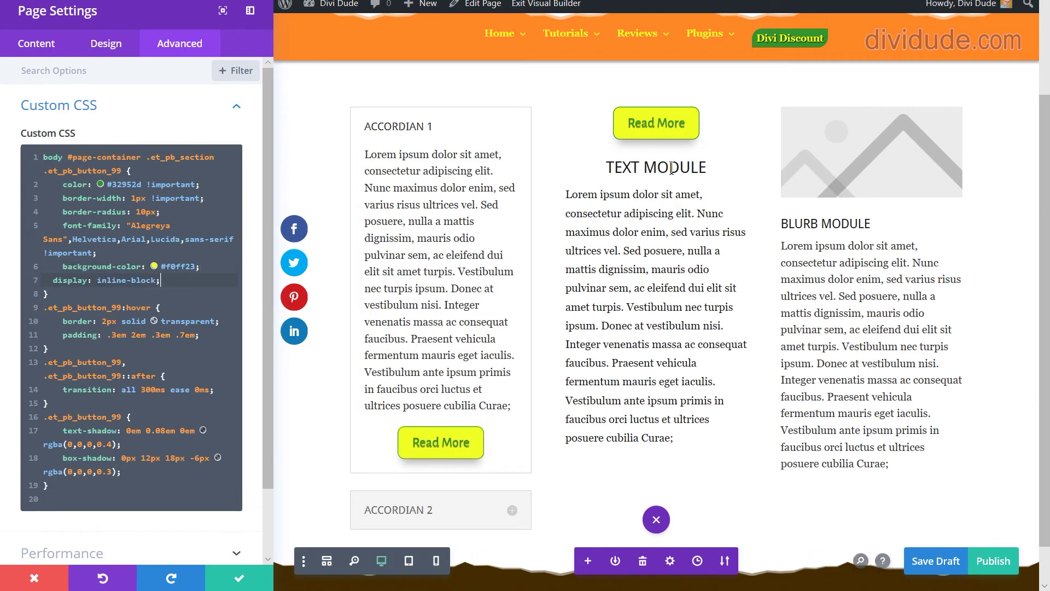
pyautogui.click(238, 584)
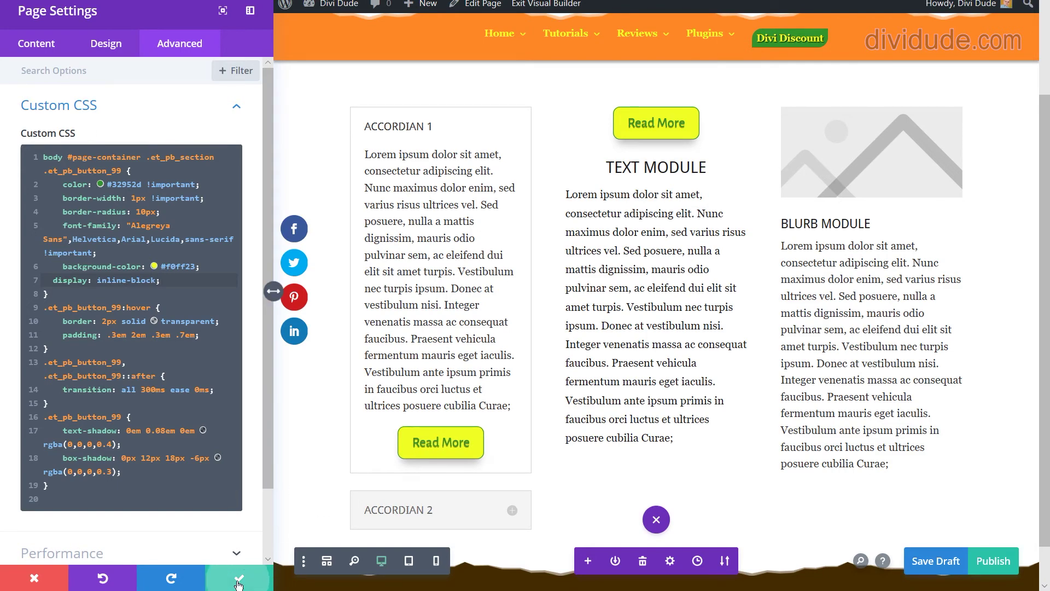
pyautogui.click(939, 561)
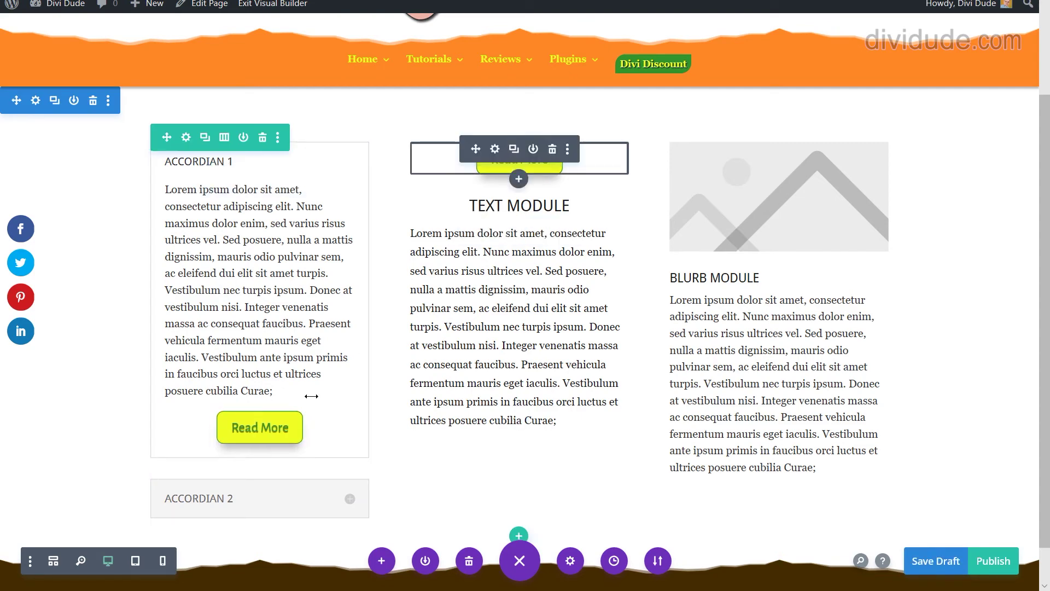
# Delete the standalone Read More button module above the text module in the Visual Builder
pyautogui.click(554, 156)
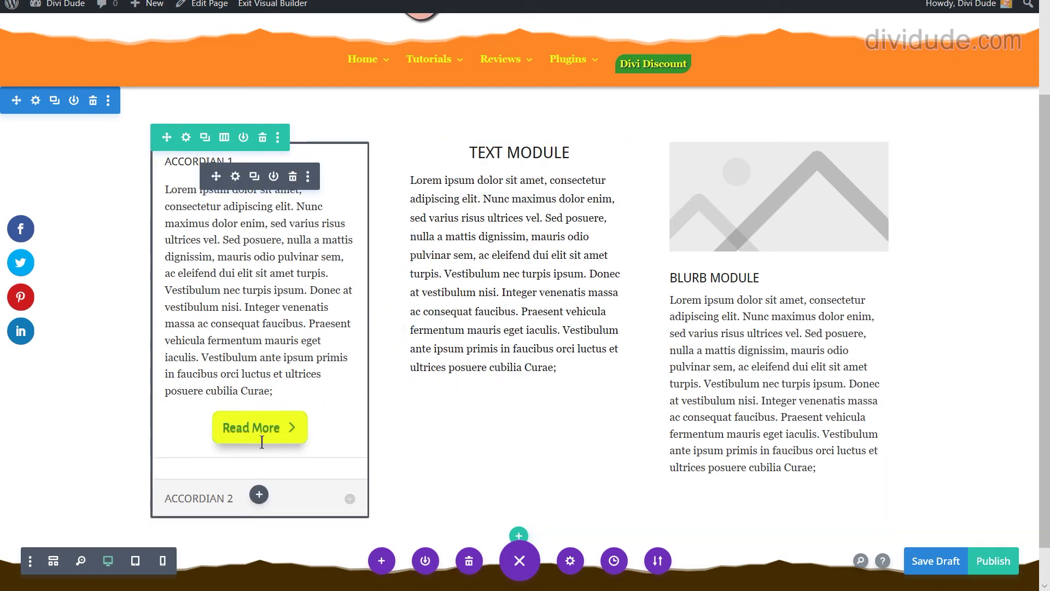
# Copy the centered Read More button paragraph from the ACCORDIAN 1 item's body HTML and return to the accordion's item list
pyautogui.click(235, 176)
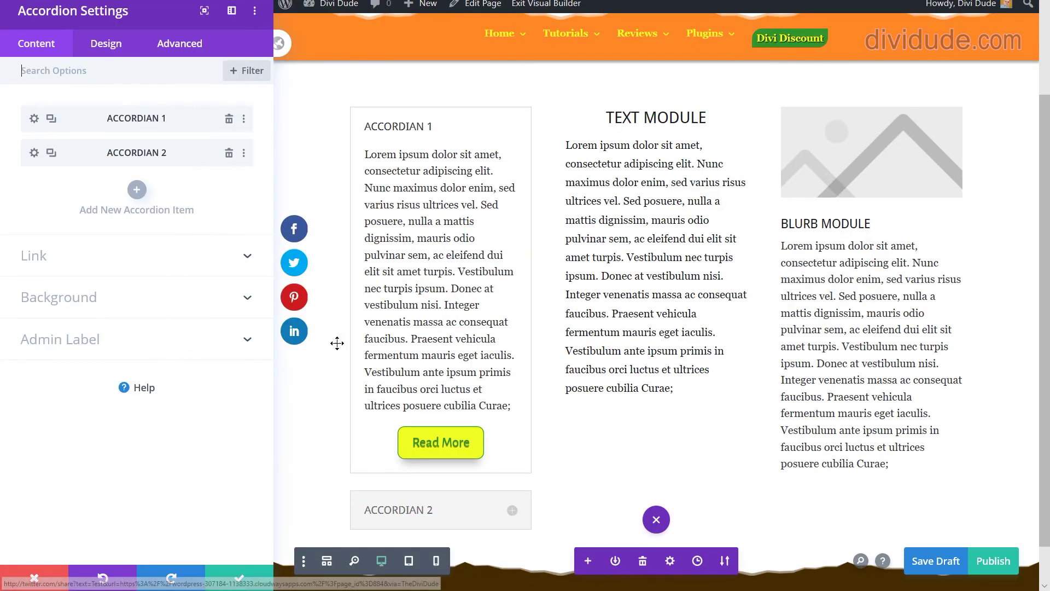
pyautogui.click(34, 118)
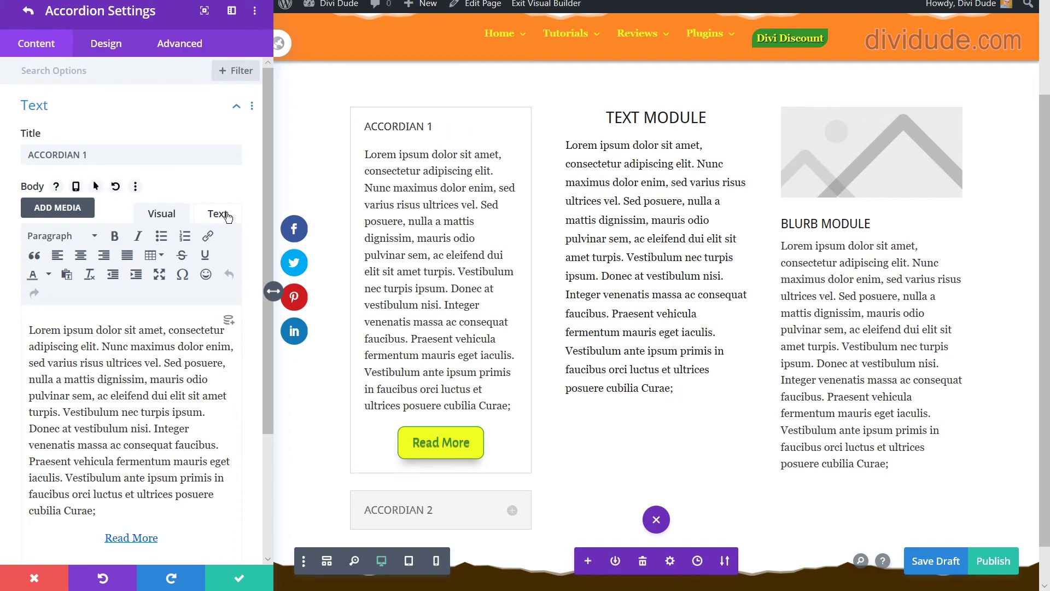
pyautogui.click(228, 214)
pyautogui.scroll(-5, 55, 298)
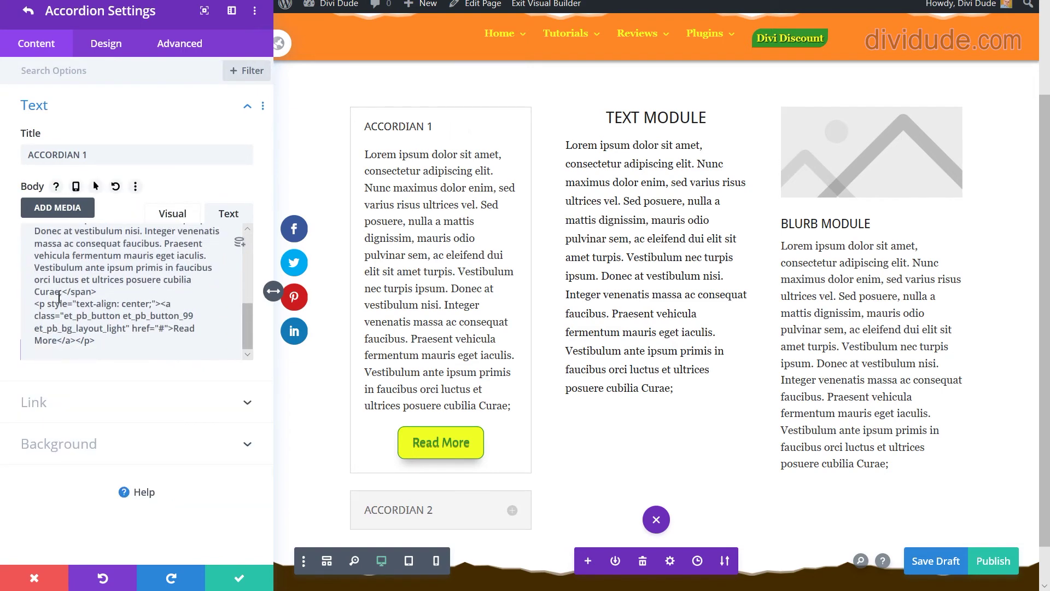
pyautogui.moveTo(32, 304); pyautogui.dragTo(96, 342)
pyautogui.rightClick(124, 328)
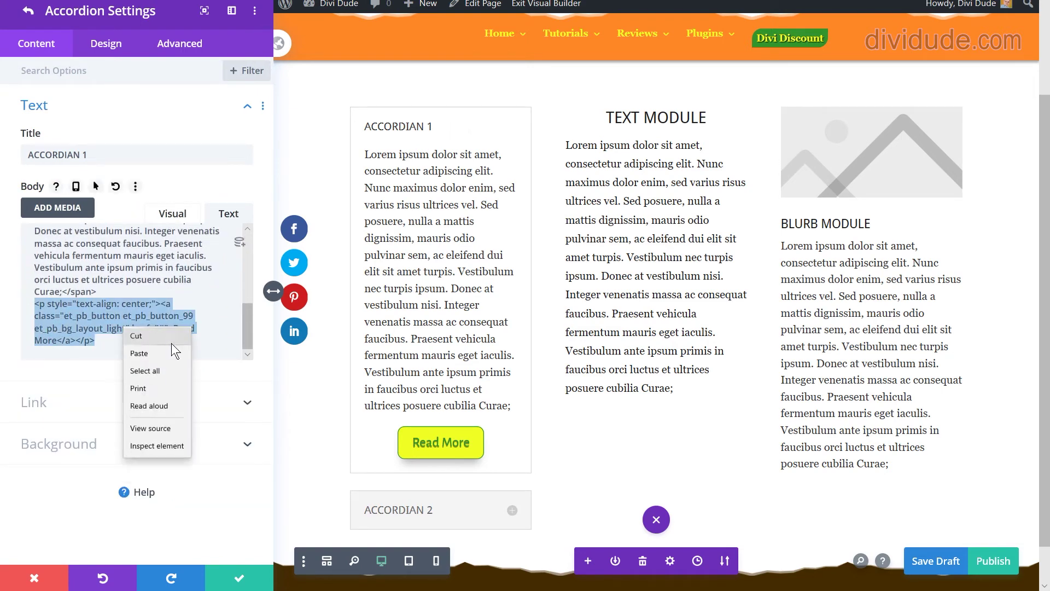
pyautogui.click(150, 335)
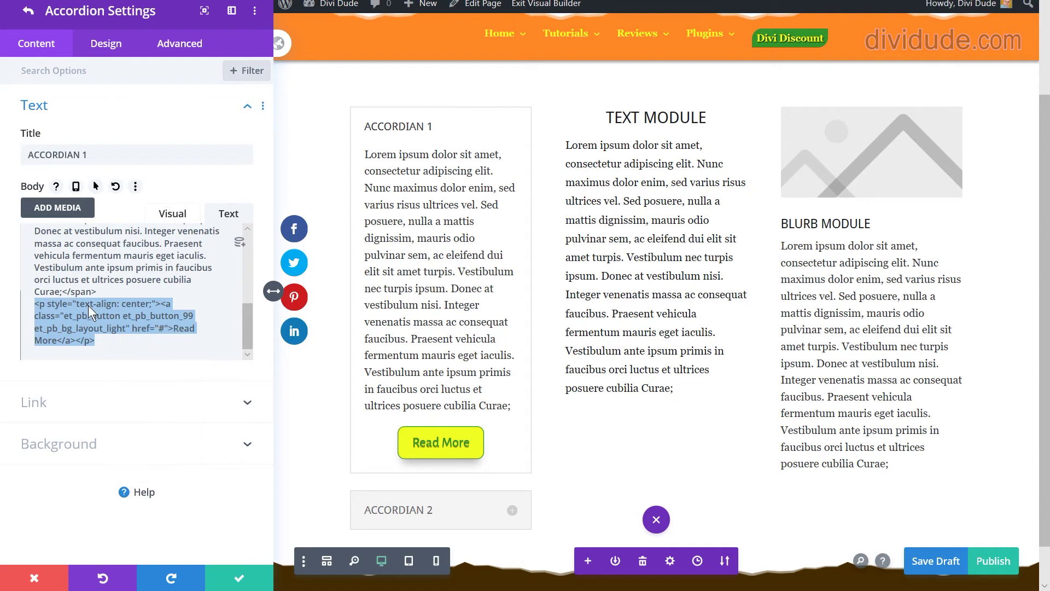
pyautogui.click(170, 214)
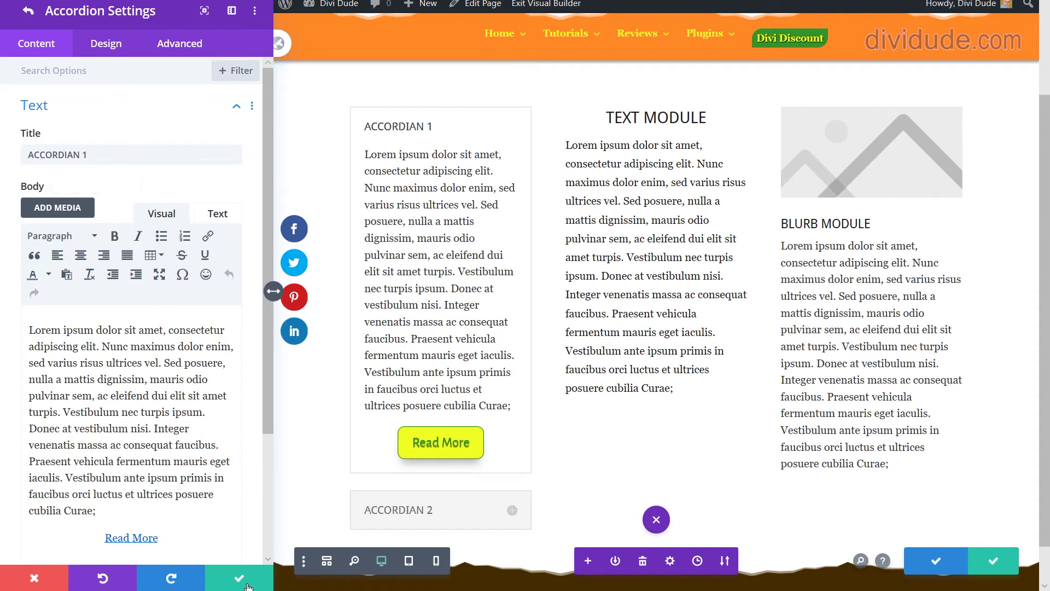
pyautogui.press('Escape')
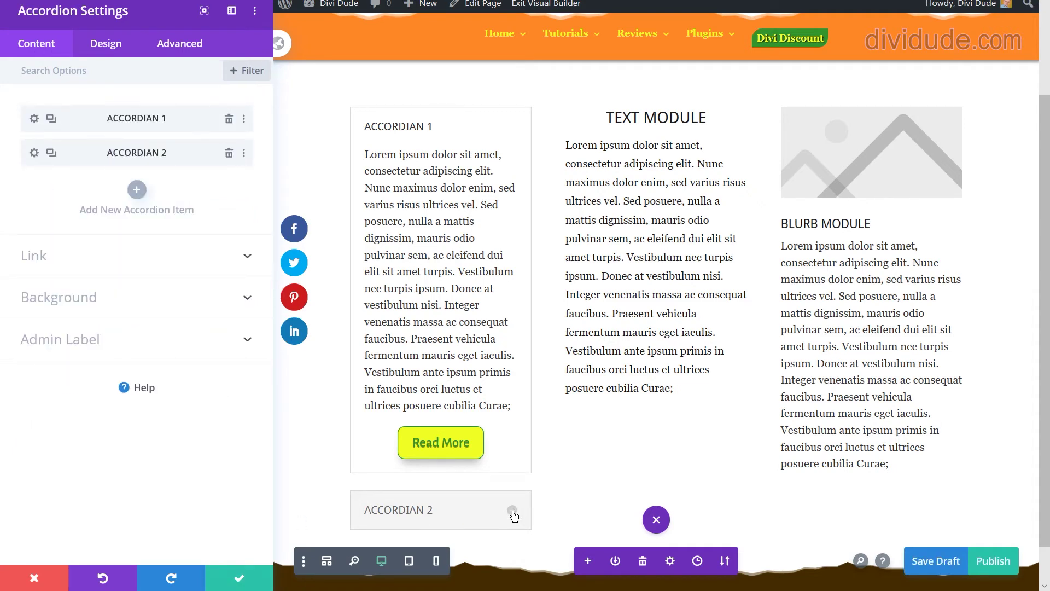
# Paste the copied button paragraph on a new line at the end of the ACCORDIAN 2 item's body HTML
pyautogui.click(35, 153)
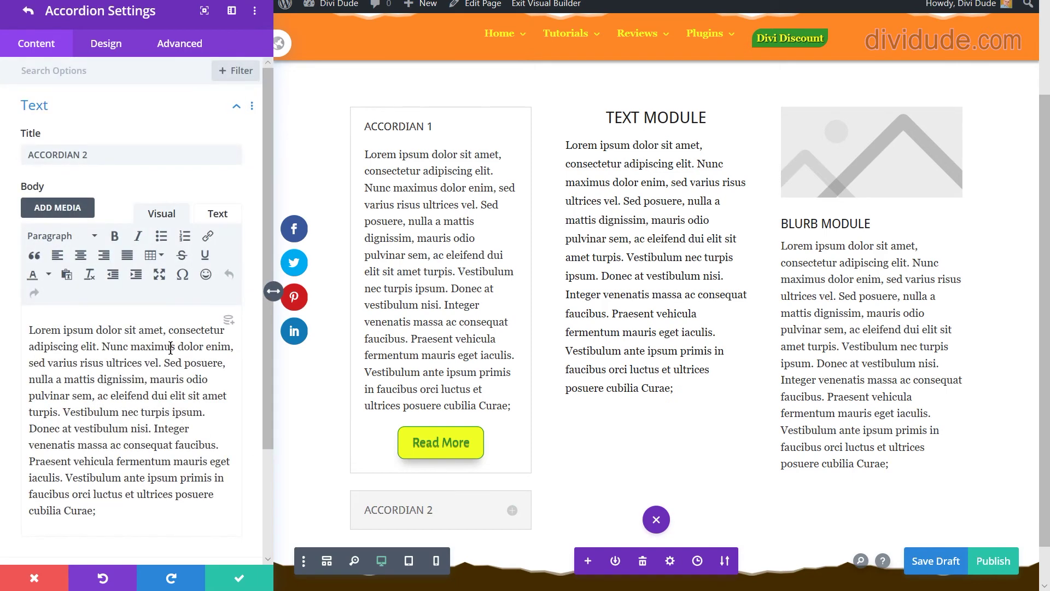
pyautogui.click(229, 213)
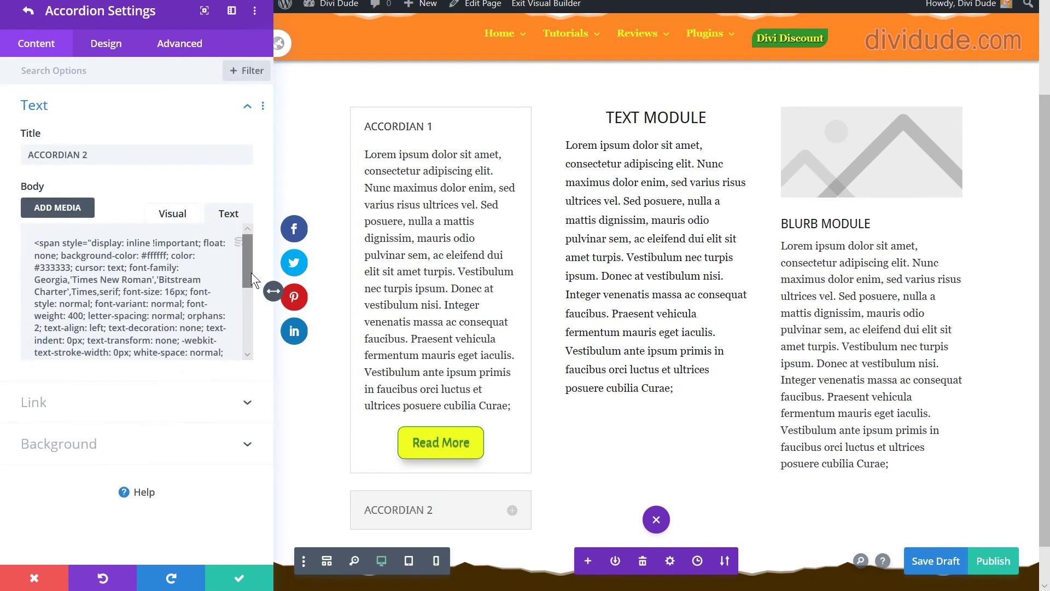
pyautogui.moveTo(251, 271); pyautogui.dragTo(251, 360)
pyautogui.click(117, 346)
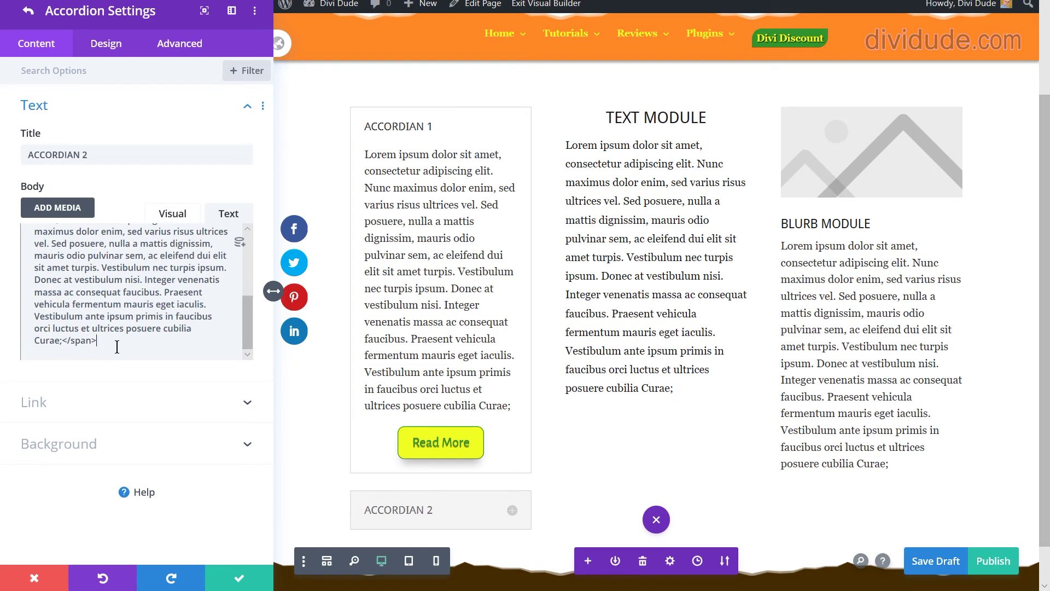
pyautogui.press('Return')
pyautogui.hotkey('ctrl', 'v')
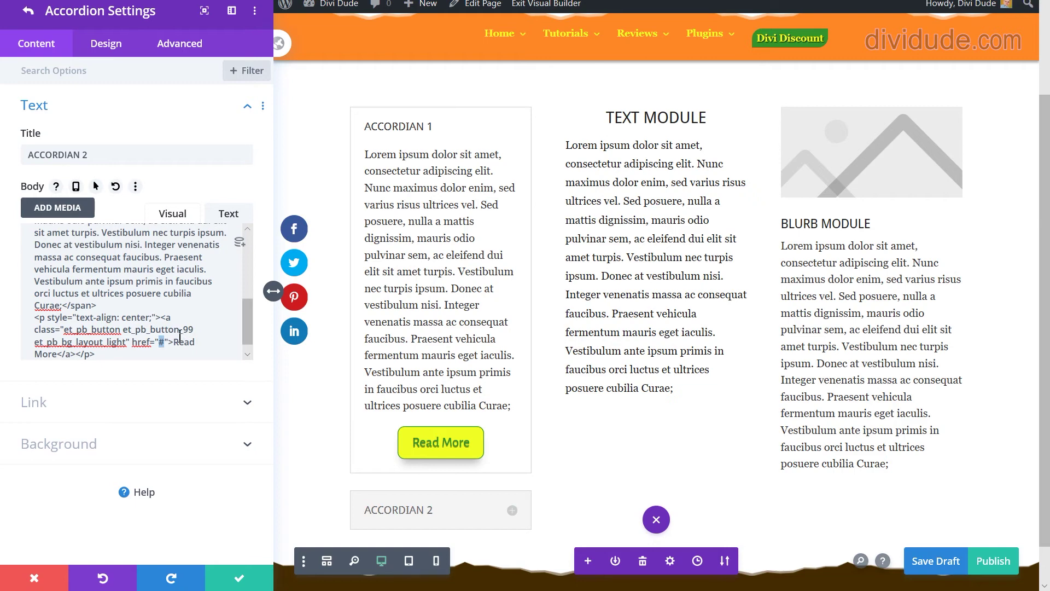
# Change the pasted button's label to Learn More, save the item and the accordion, and expand ACCORDIAN 2 on the page
pyautogui.moveTo(174, 343); pyautogui.dragTo(195, 344)
pyautogui.write('Learn')
pyautogui.click(241, 578)
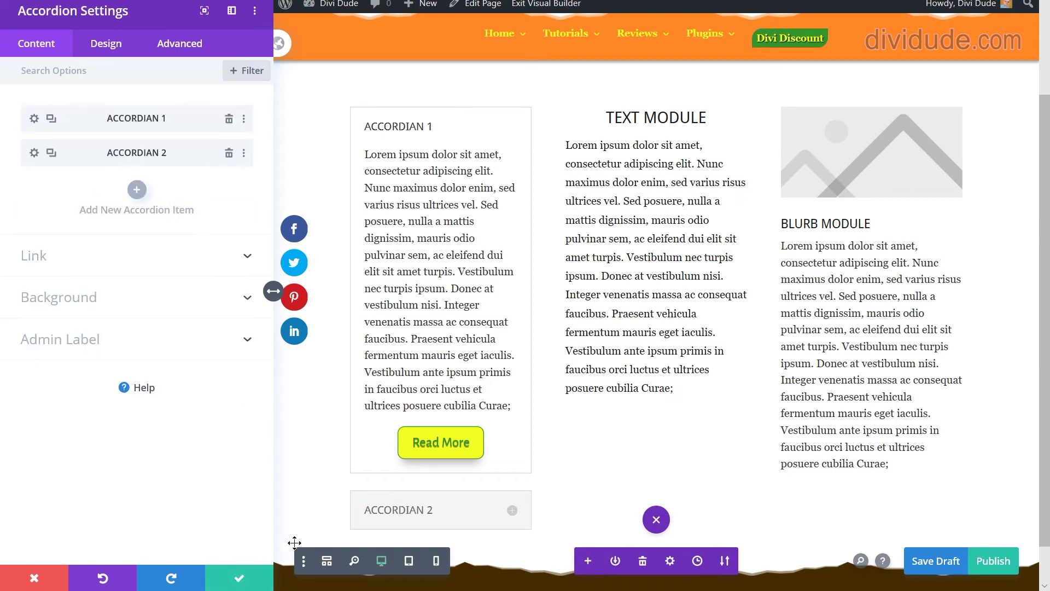
pyautogui.click(239, 578)
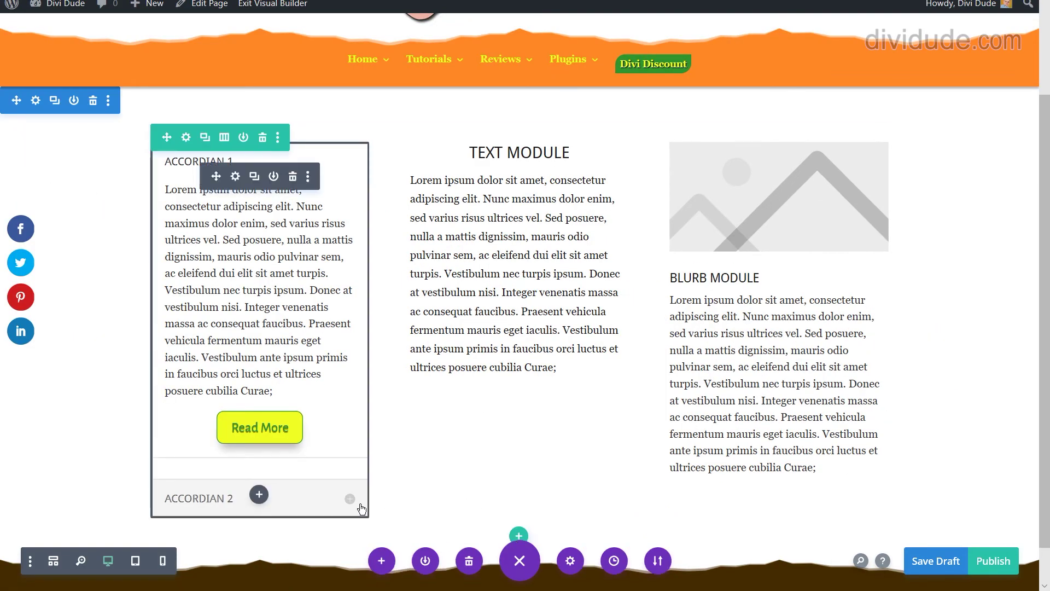
pyautogui.click(350, 501)
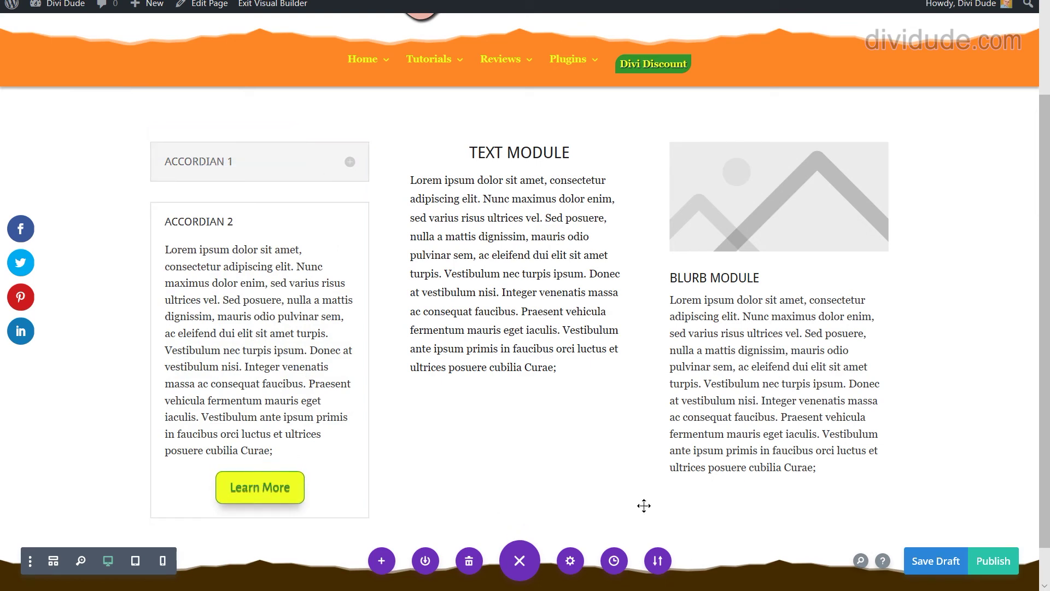
# Paste the copied button paragraph on a new line at the end of the text module's body HTML
pyautogui.click(496, 177)
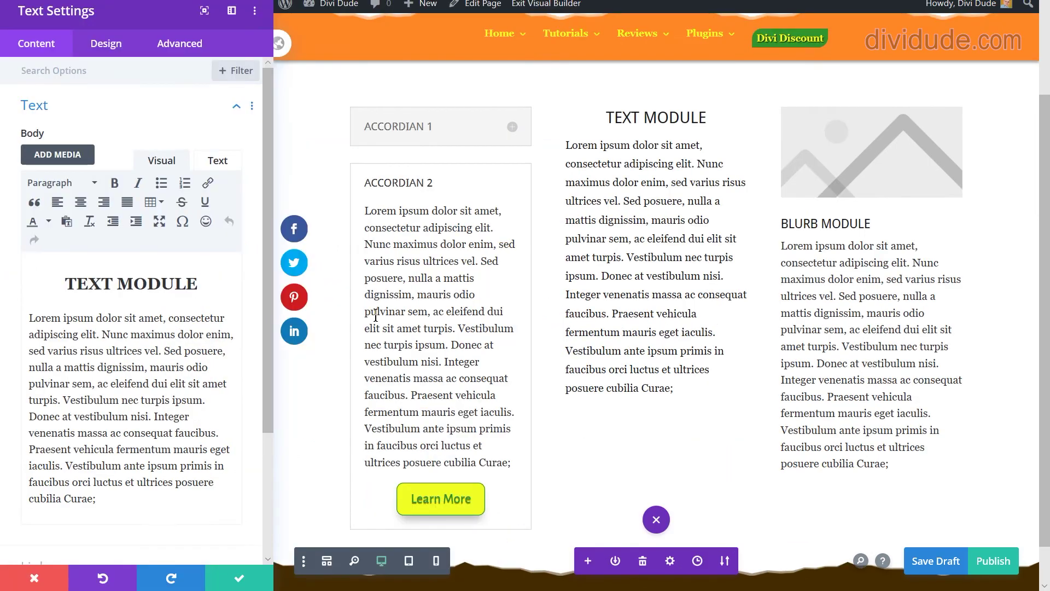
pyautogui.scroll(-4, 195, 339)
pyautogui.scroll(4, 194, 339)
pyautogui.click(217, 160)
pyautogui.scroll(-2, 164, 273)
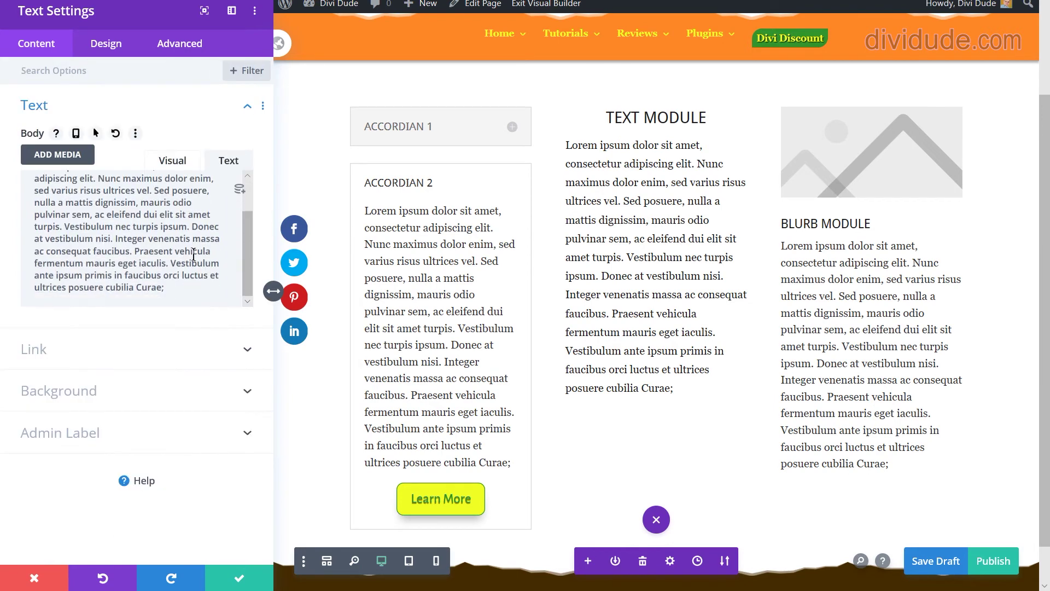
pyautogui.press('Return')
pyautogui.hotkey('ctrl', 'v')
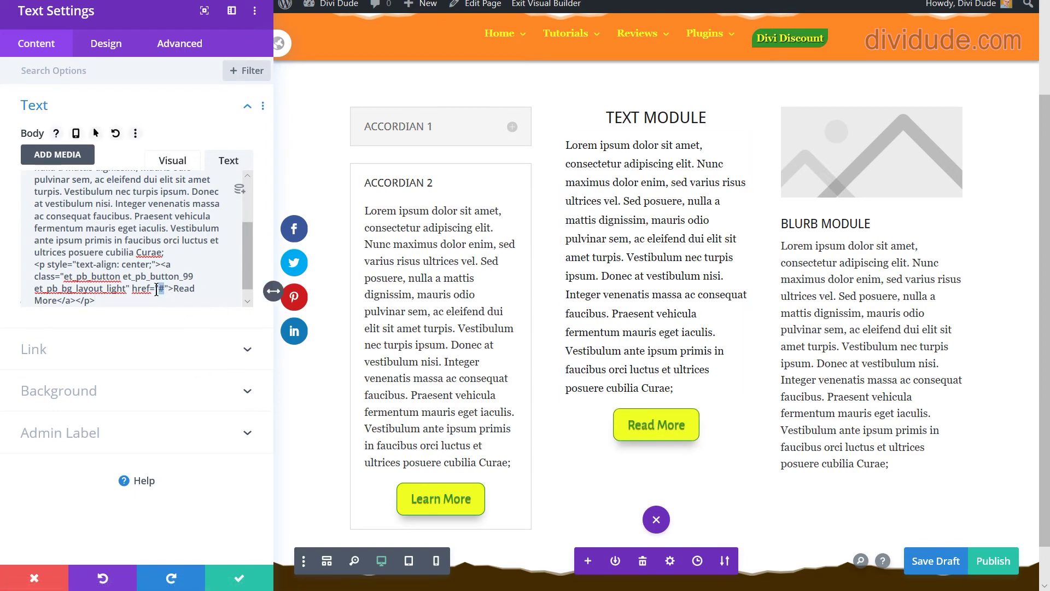
# Change the label of the text module's button to Contact and save the module
pyautogui.moveTo(173, 288); pyautogui.dragTo(57, 303)
pyautogui.write('Contact')
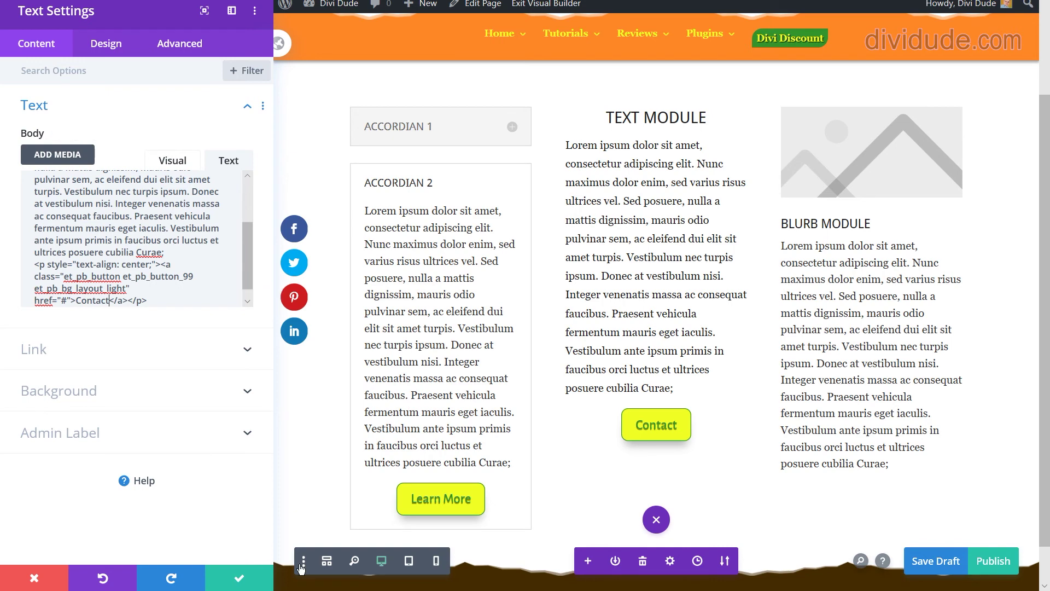
pyautogui.click(247, 583)
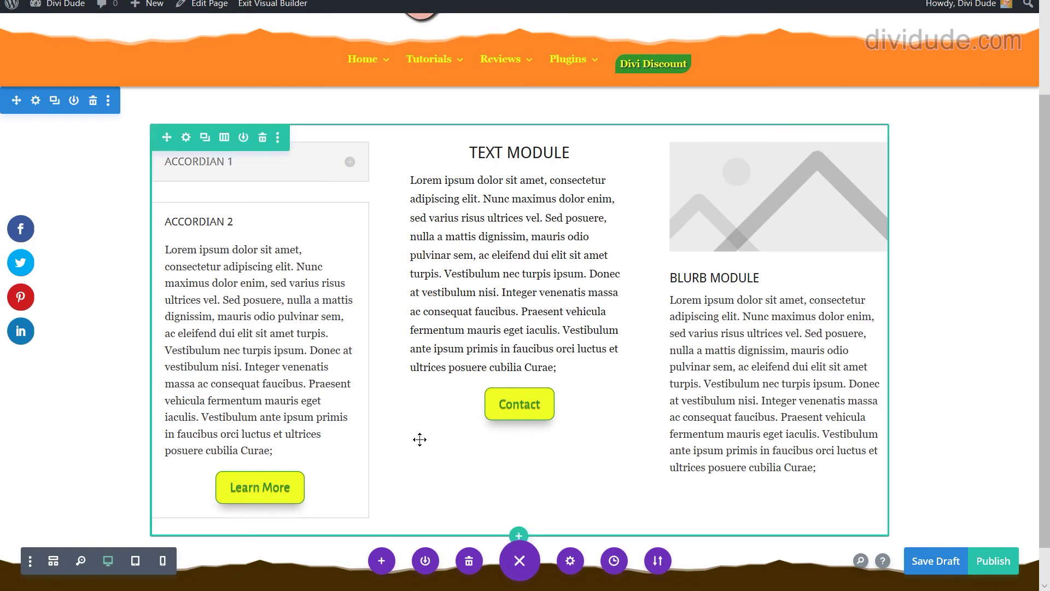
pyautogui.hotkey('ctrl', 's')
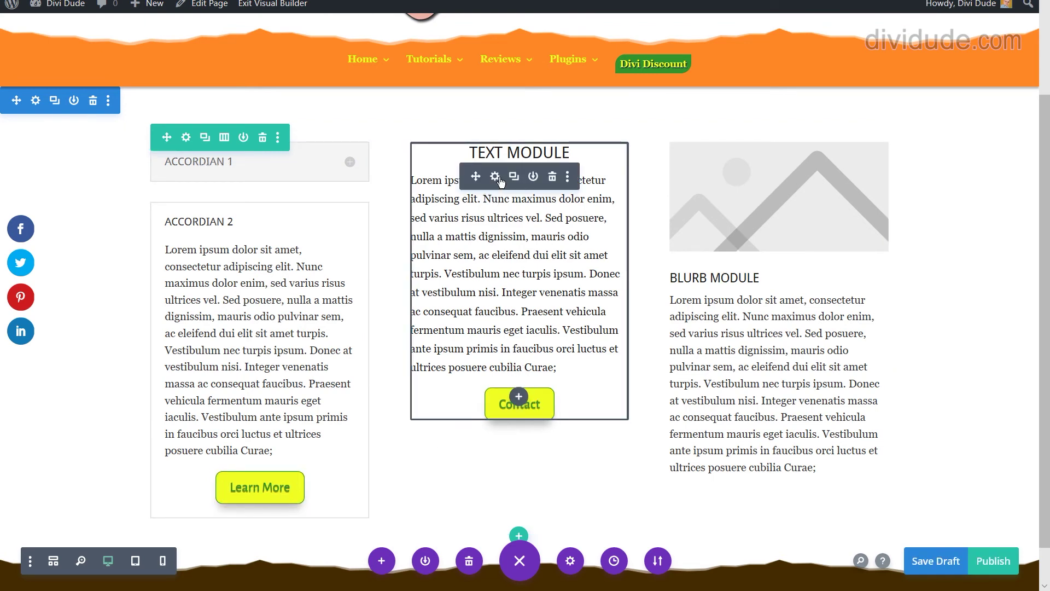
# Change the Contact button's class to et_pb_button_98 in the text module's body HTML and save the module
pyautogui.click(500, 181)
pyautogui.click(229, 160)
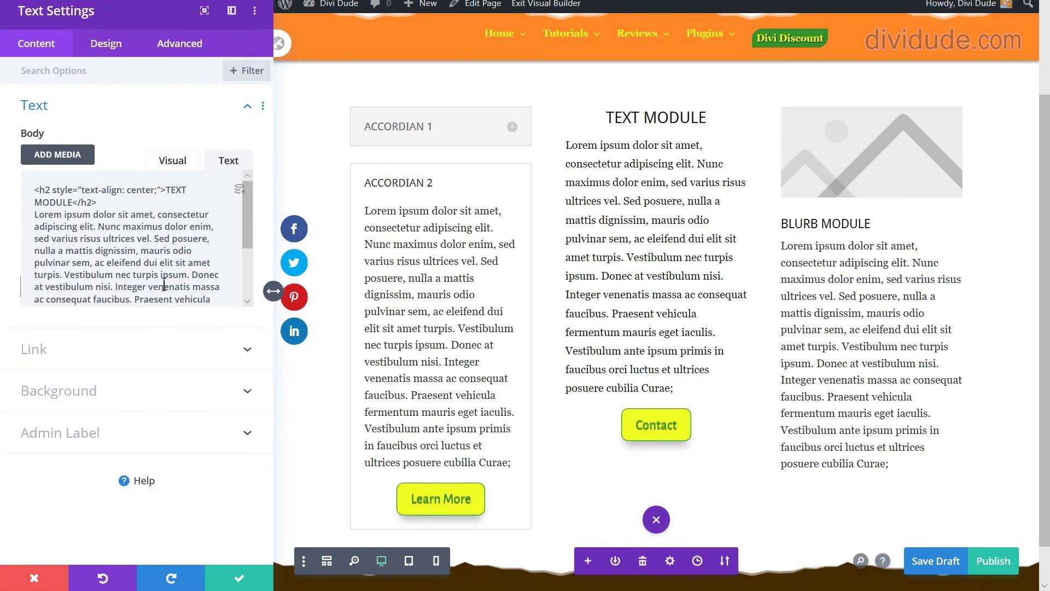
pyautogui.scroll(-3, 163, 276)
pyautogui.moveTo(188, 265); pyautogui.dragTo(190, 263)
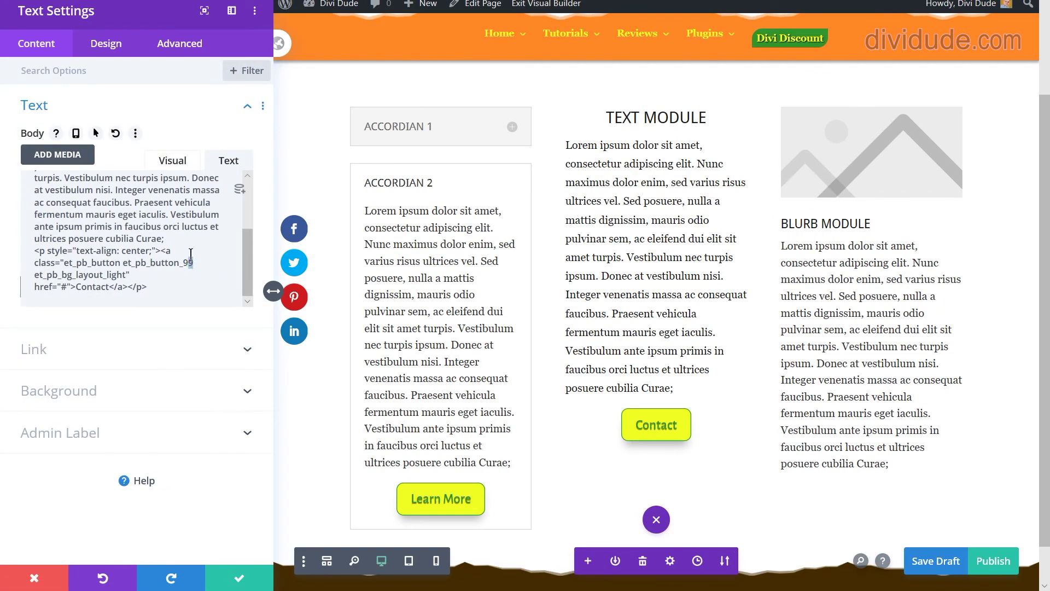
pyautogui.write('8')
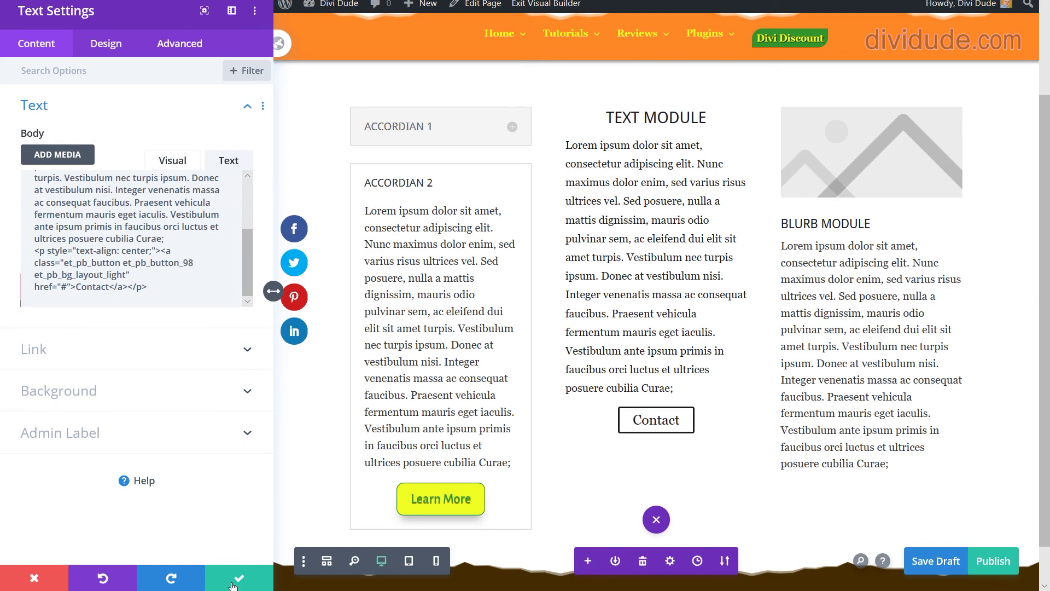
pyautogui.click(234, 585)
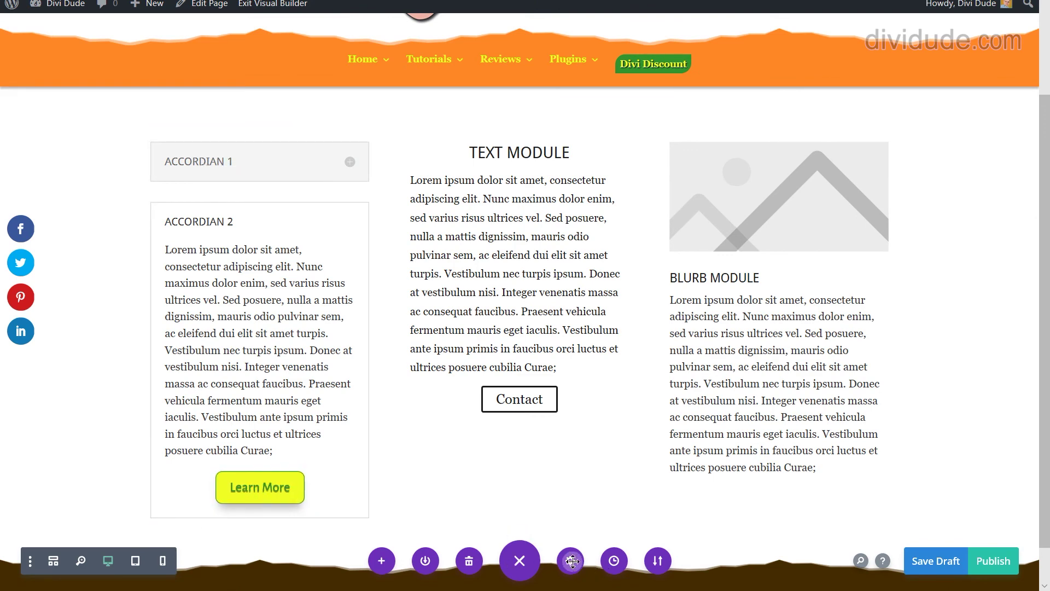
# Duplicate the whole block of et_pb_button_99 rules below itself in the page's Custom CSS
pyautogui.click(571, 561)
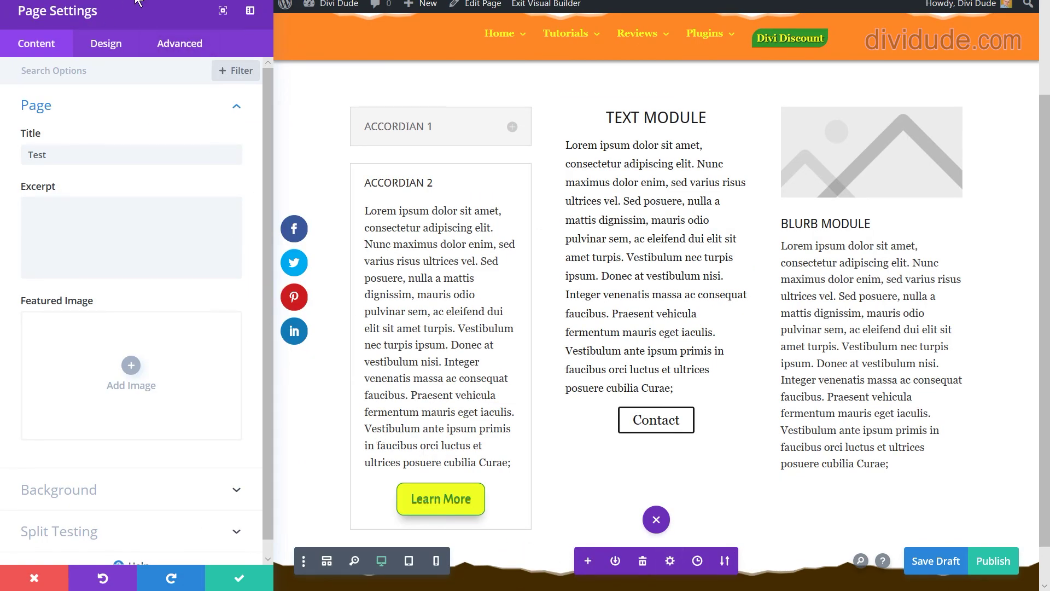
pyautogui.click(174, 50)
pyautogui.click(56, 110)
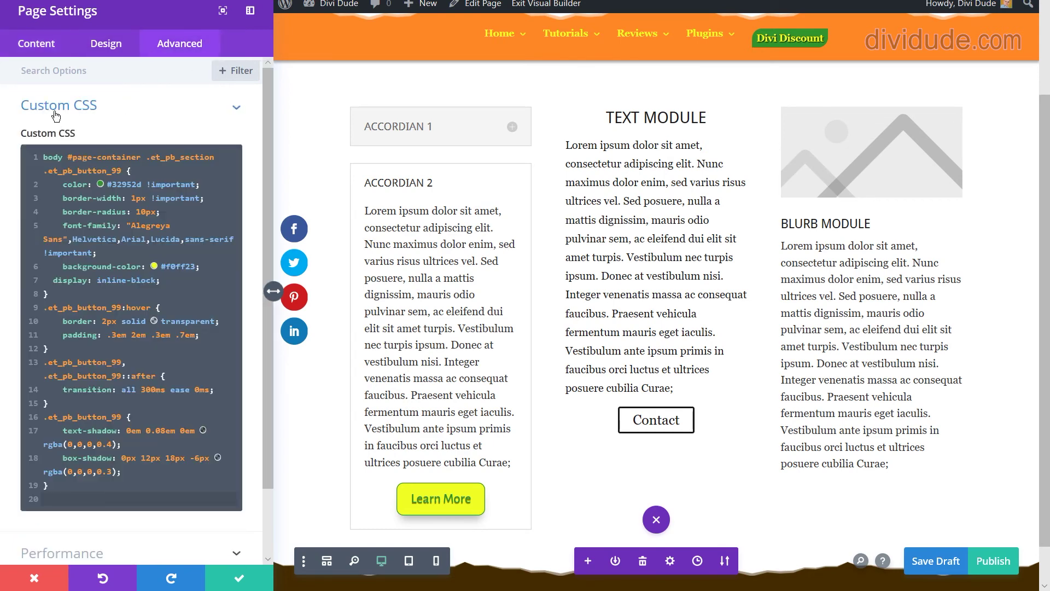
pyautogui.scroll(-2, 61, 219)
pyautogui.click(57, 408)
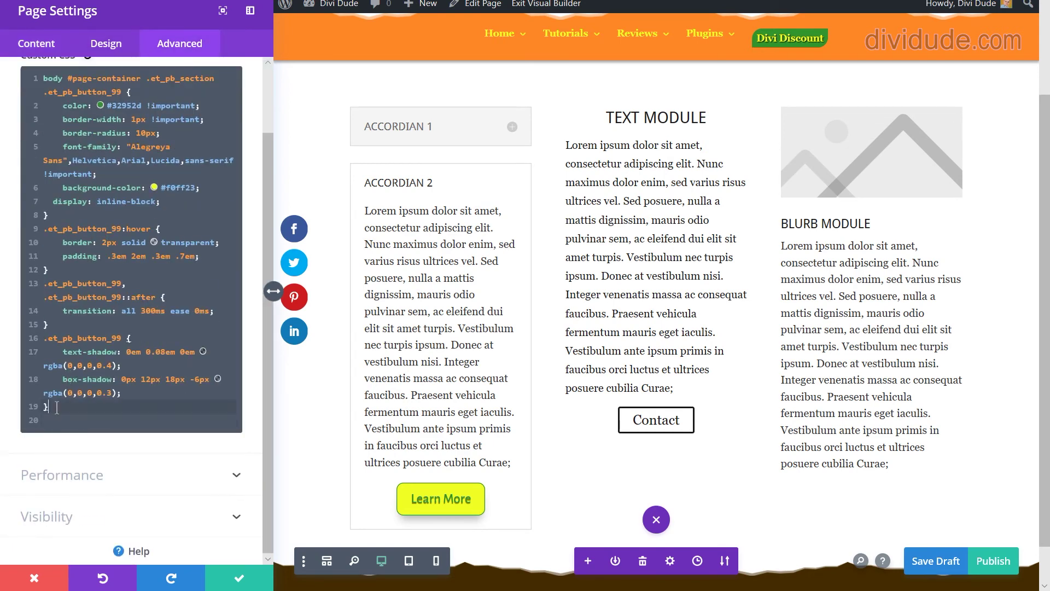
pyautogui.moveTo(51, 407); pyautogui.dragTo(14, 60)
pyautogui.hotkey('ctrl', 'c')
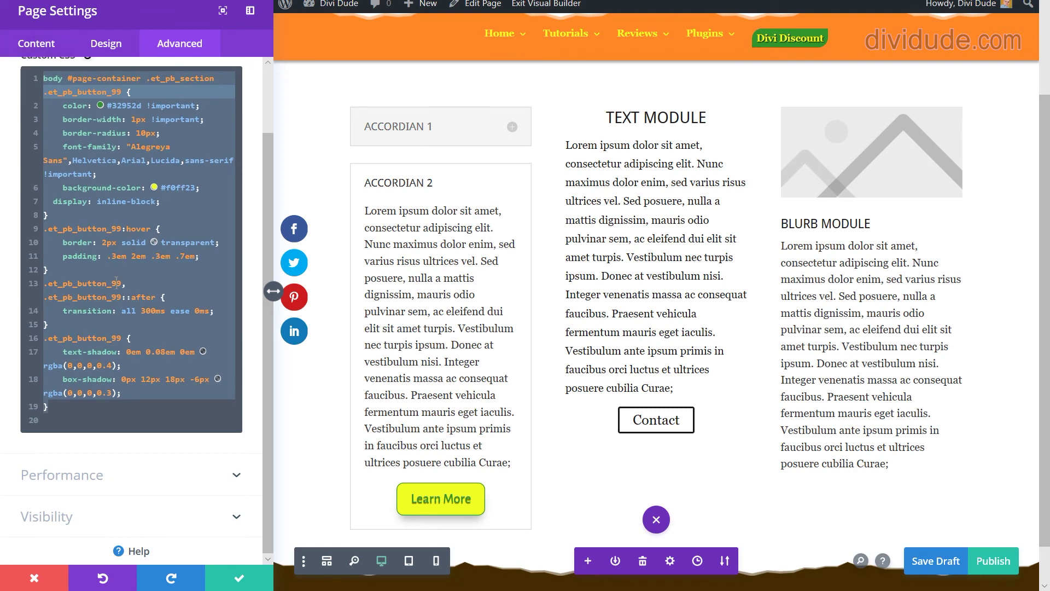
pyautogui.click(69, 424)
pyautogui.hotkey('ctrl', 'v')
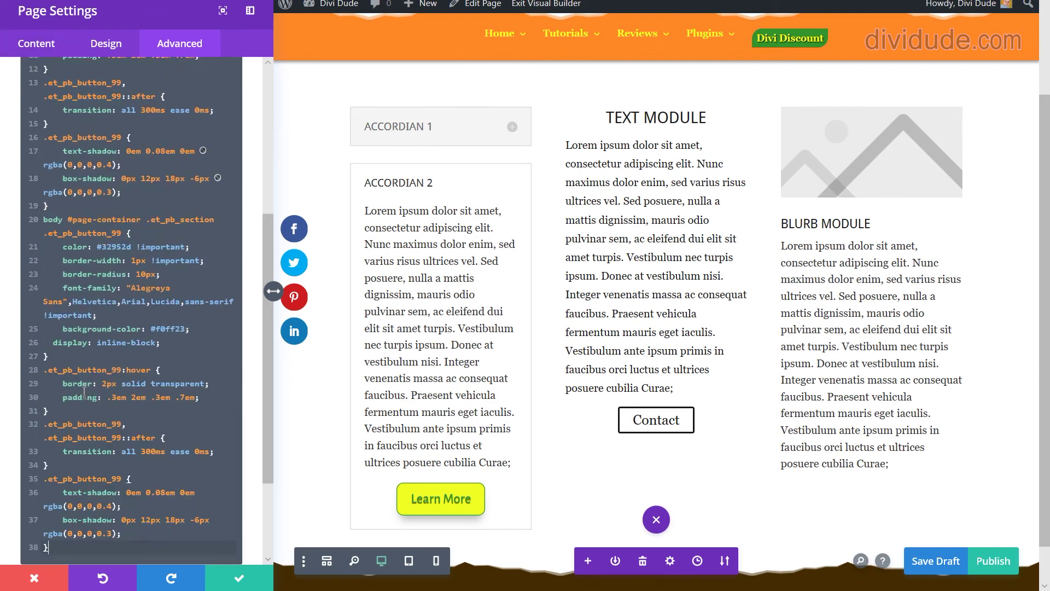
# Rename every et_pb_button_99 selector in the duplicated CSS block to et_pb_button_98, including the hover and after selectors
pyautogui.click(118, 238)
pyautogui.press('Delete')
pyautogui.write('8')
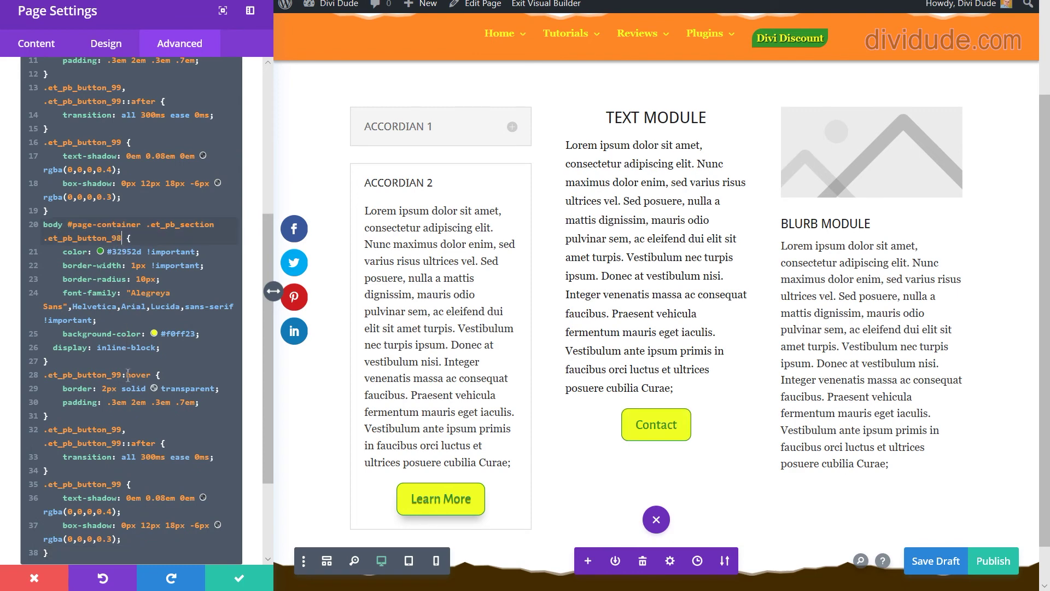
pyautogui.click(117, 375)
pyautogui.write('8')
pyautogui.click(121, 429)
pyautogui.press('BackSpace')
pyautogui.write('8')
pyautogui.click(121, 443)
pyautogui.press('BackSpace')
pyautogui.write('8')
pyautogui.click(118, 485)
pyautogui.press('BackSpace')
pyautogui.write('8')
# Set the text color in the first et_pb_button_98 rule to #ff0000
pyautogui.moveTo(112, 253); pyautogui.dragTo(141, 254)
pyautogui.write('ff000')
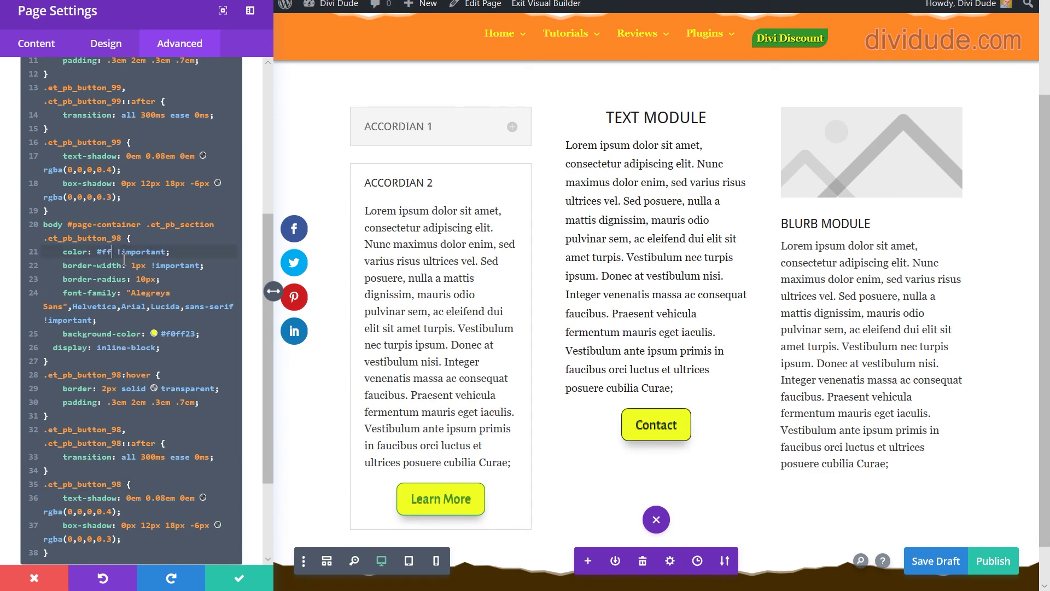
pyautogui.write('0')
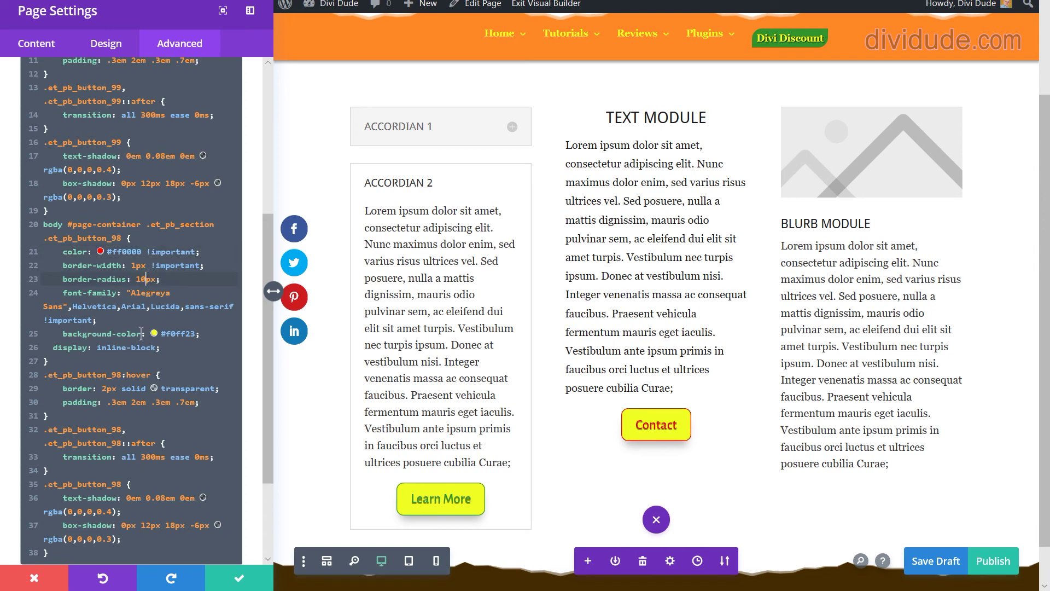
# Set the background-color in the first et_pb_button_98 rule to #000 and save the page settings
pyautogui.moveTo(167, 335); pyautogui.dragTo(195, 330)
pyautogui.write('000')
pyautogui.press('BackSpace')
pyautogui.press('BackSpace')
pyautogui.press('BackSpace')
pyautogui.press('BackSpace')
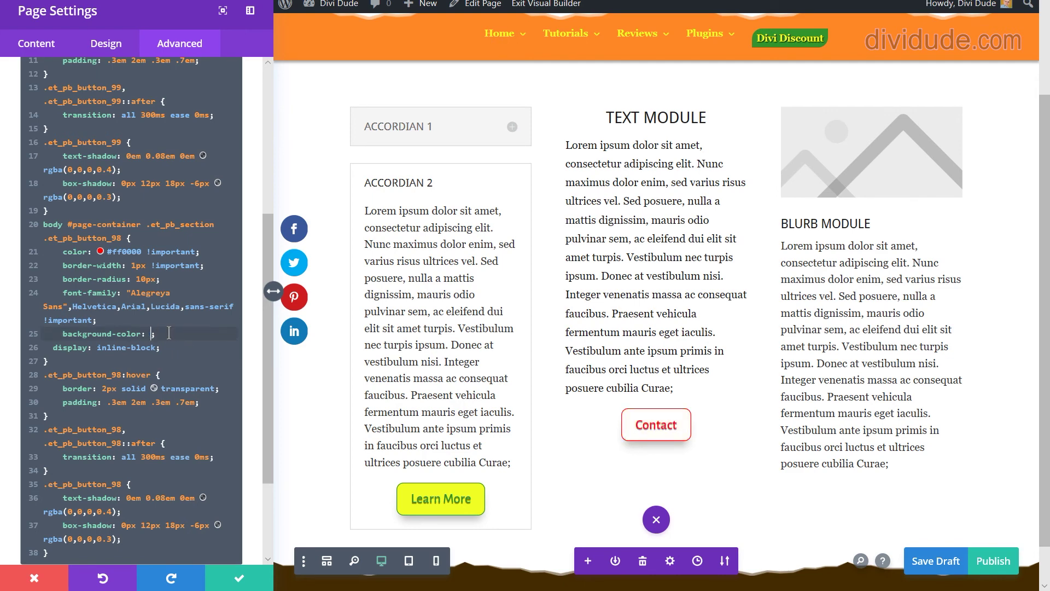
pyautogui.write('#000')
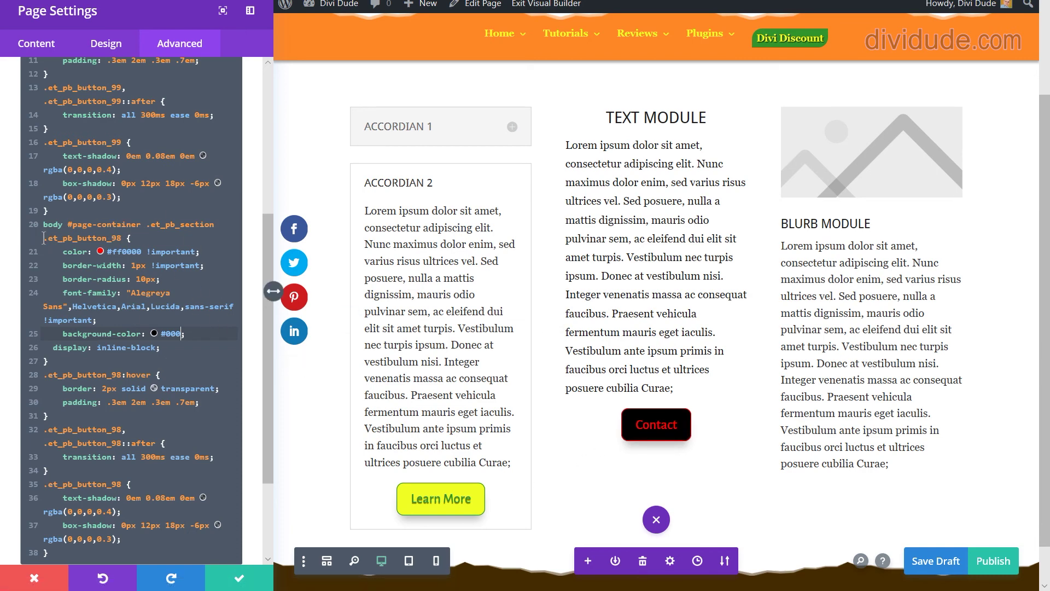
pyautogui.moveTo(43, 238); pyautogui.dragTo(121, 235)
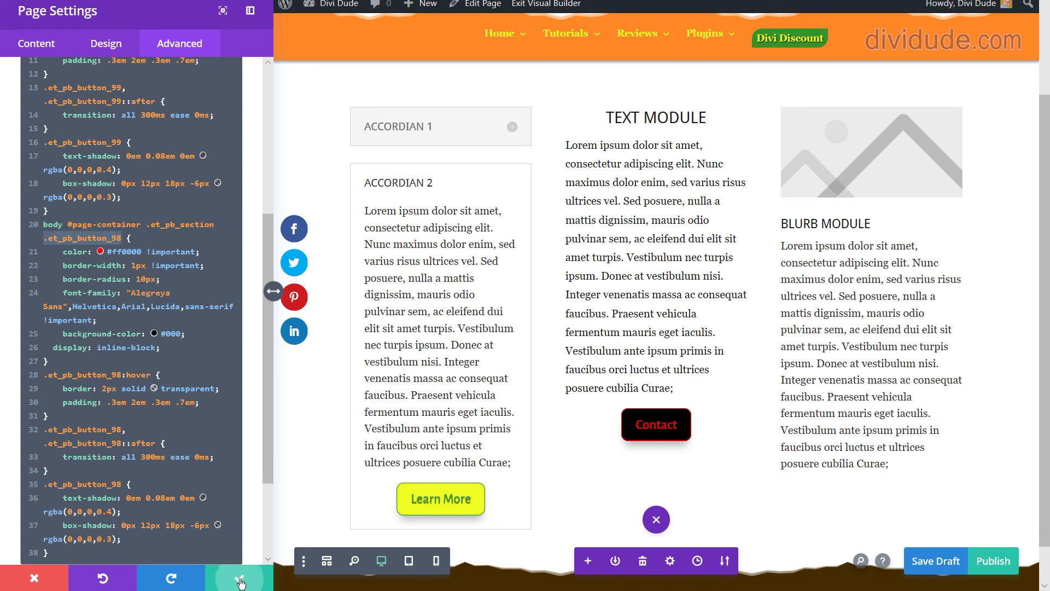
pyautogui.click(241, 578)
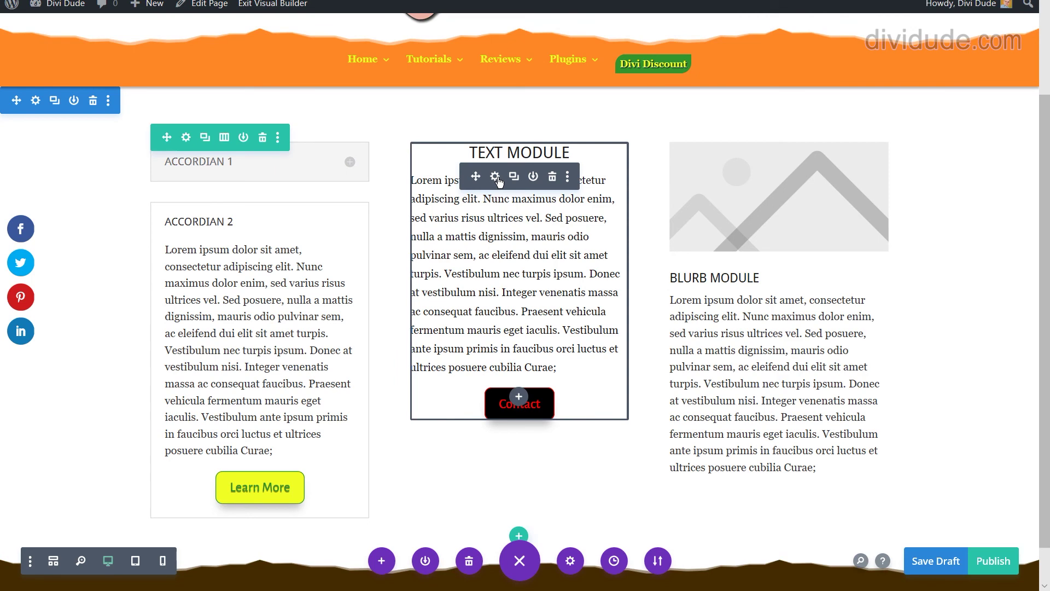
# Copy the centered Contact button paragraph from the text module's body HTML and close its settings without changes
pyautogui.click(496, 176)
pyautogui.click(219, 160)
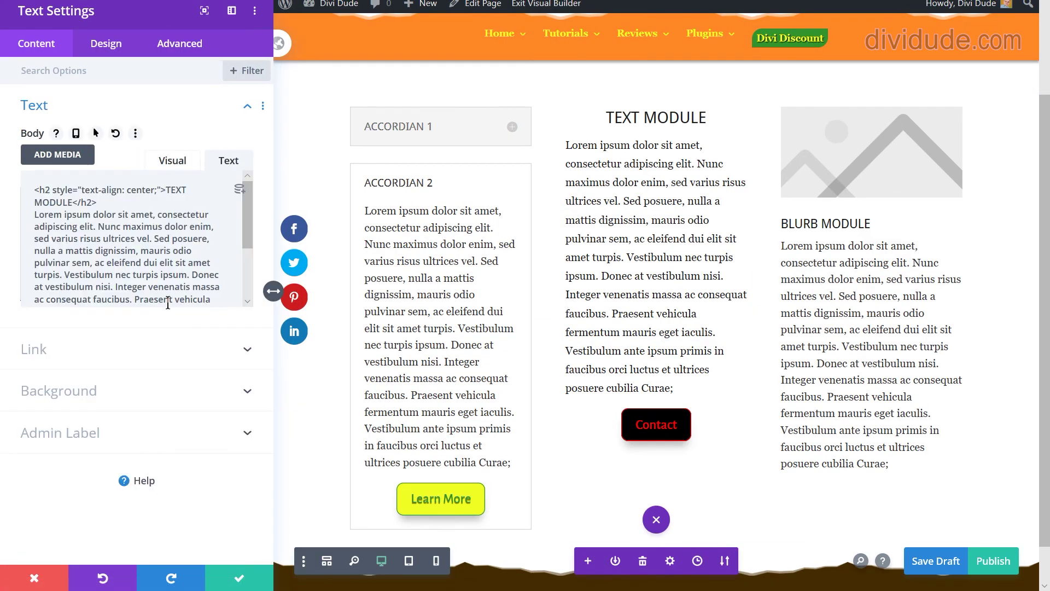
pyautogui.scroll(-3, 153, 274)
pyautogui.moveTo(164, 287); pyautogui.dragTo(22, 252)
pyautogui.hotkey('ctrl', 'c')
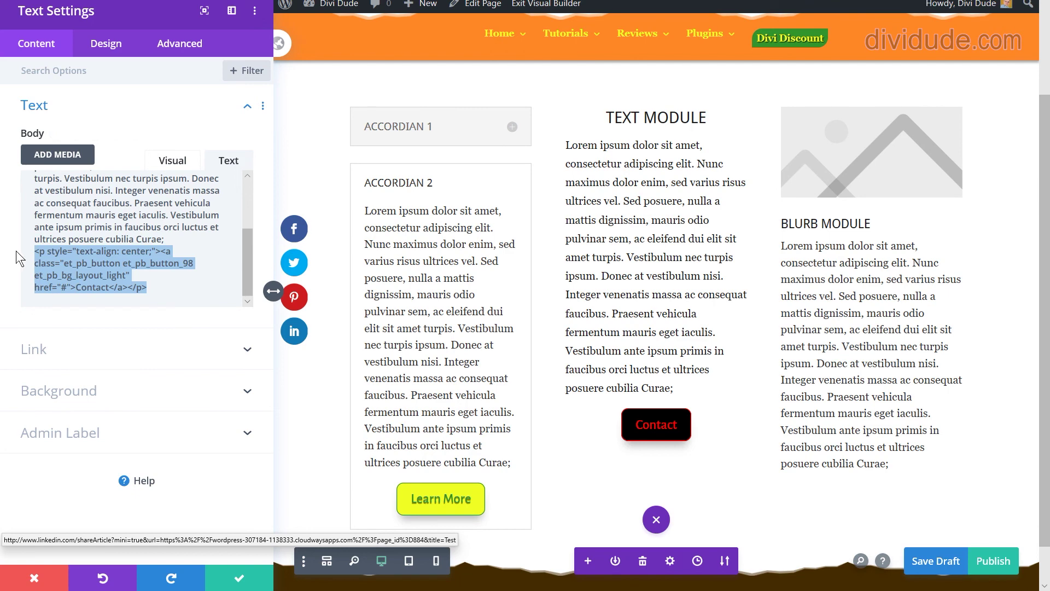
pyautogui.click(34, 577)
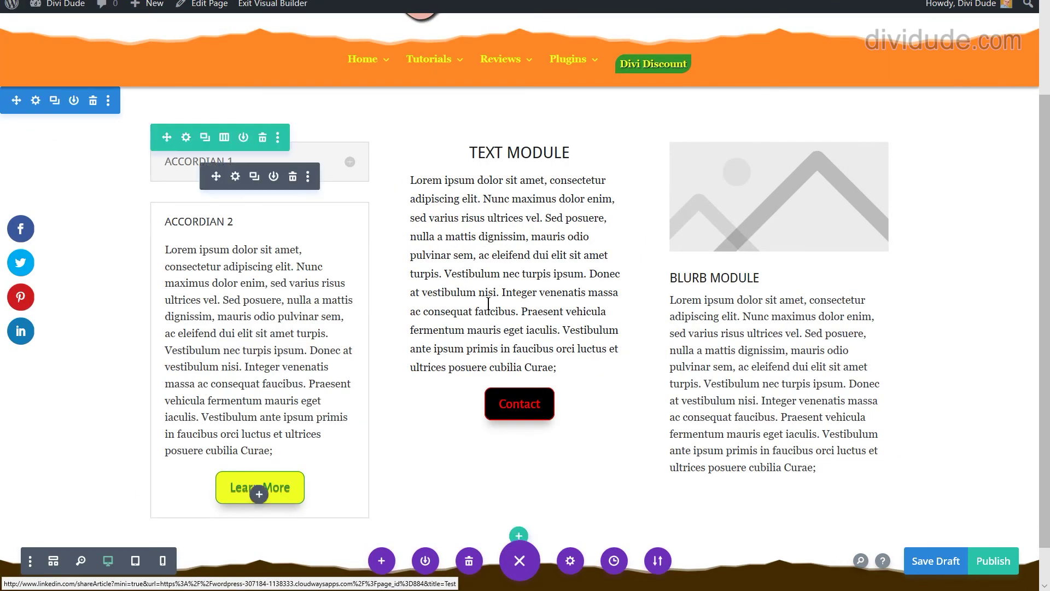
# Paste the Contact button paragraph on a new line at the end of the blurb module's body HTML
pyautogui.click(755, 176)
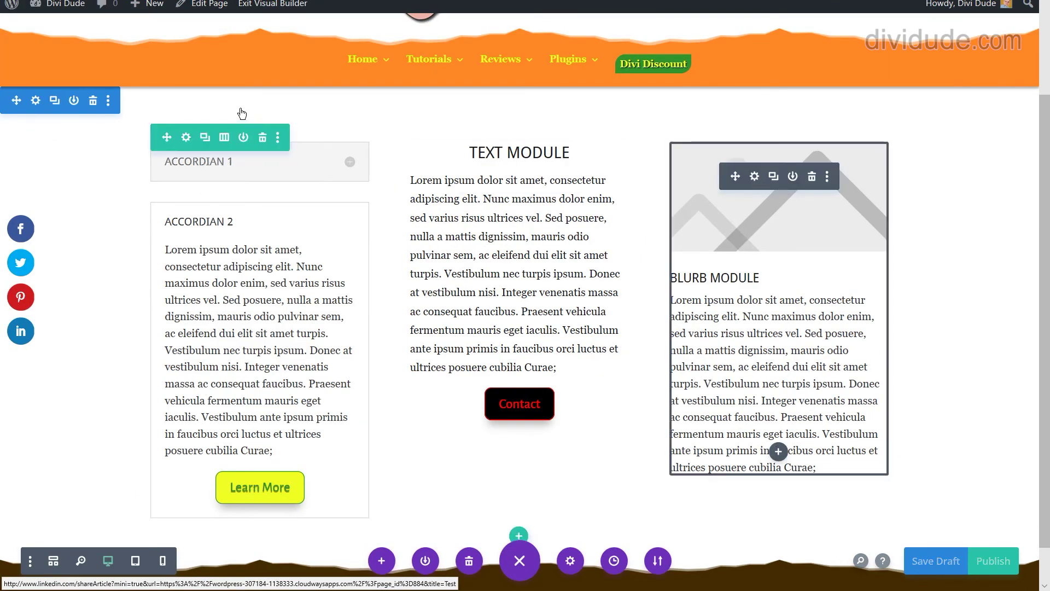
pyautogui.click(217, 214)
pyautogui.scroll(-6, 136, 313)
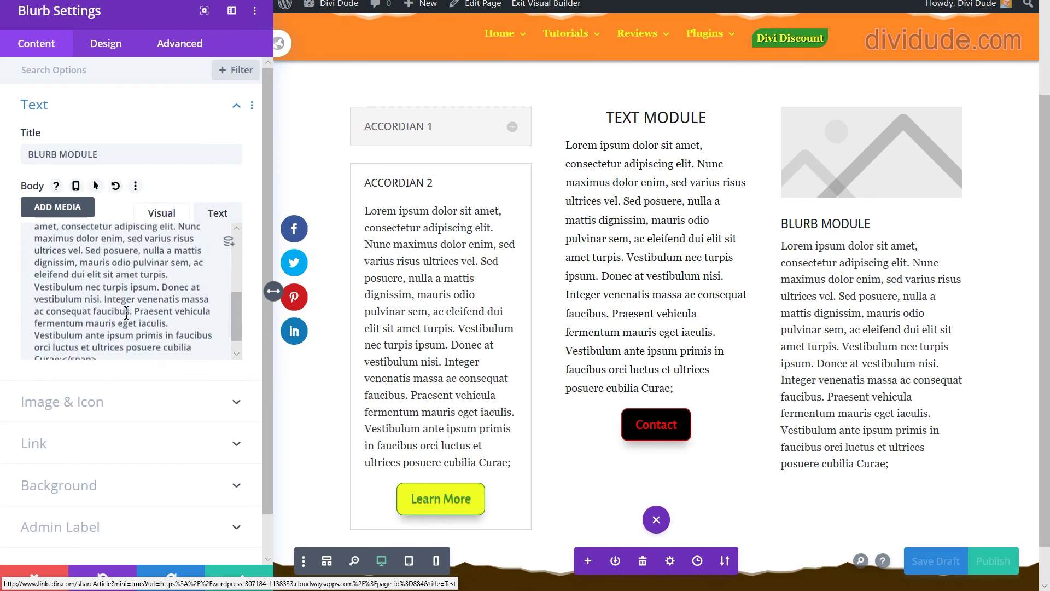
pyautogui.scroll(-1, 137, 313)
pyautogui.click(116, 294)
pyautogui.press('Return')
pyautogui.hotkey('ctrl', 'v')
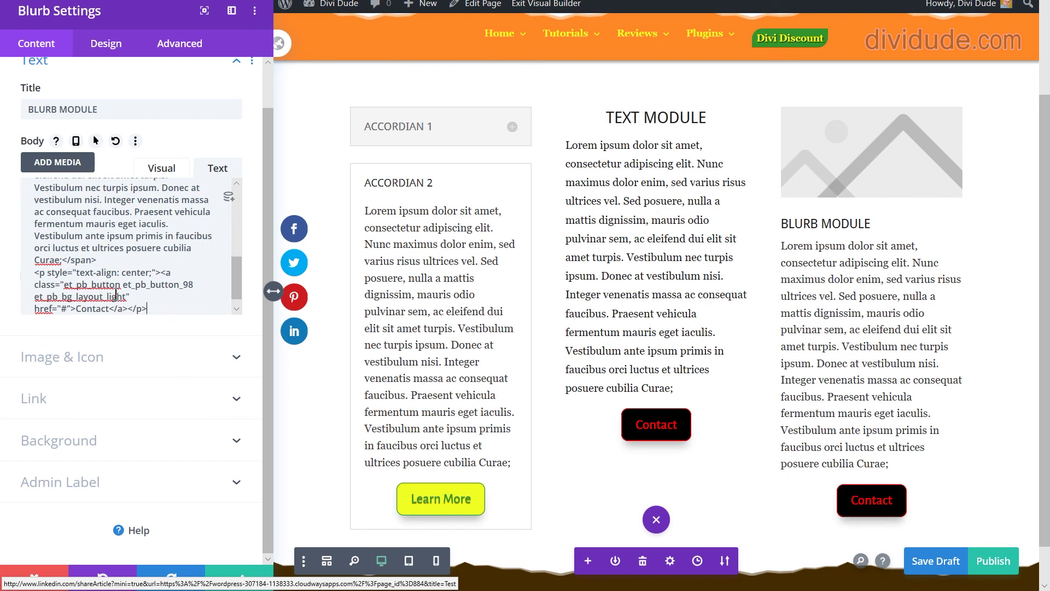
# Change the blurb button's class to et_pb_button_99, save the module, and publish the page
pyautogui.moveTo(189, 285); pyautogui.dragTo(192, 284)
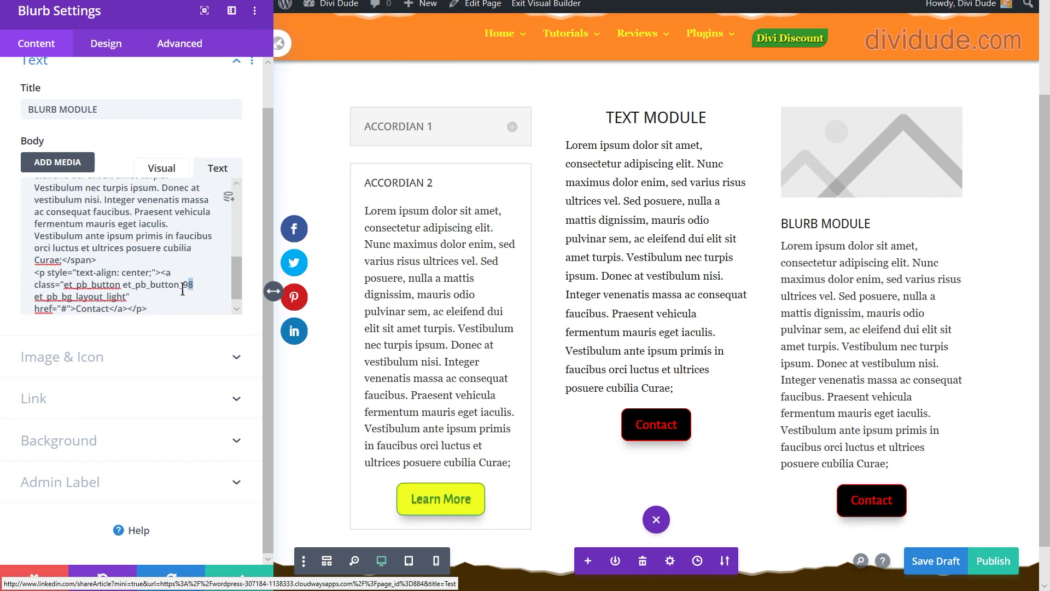
pyautogui.write('99')
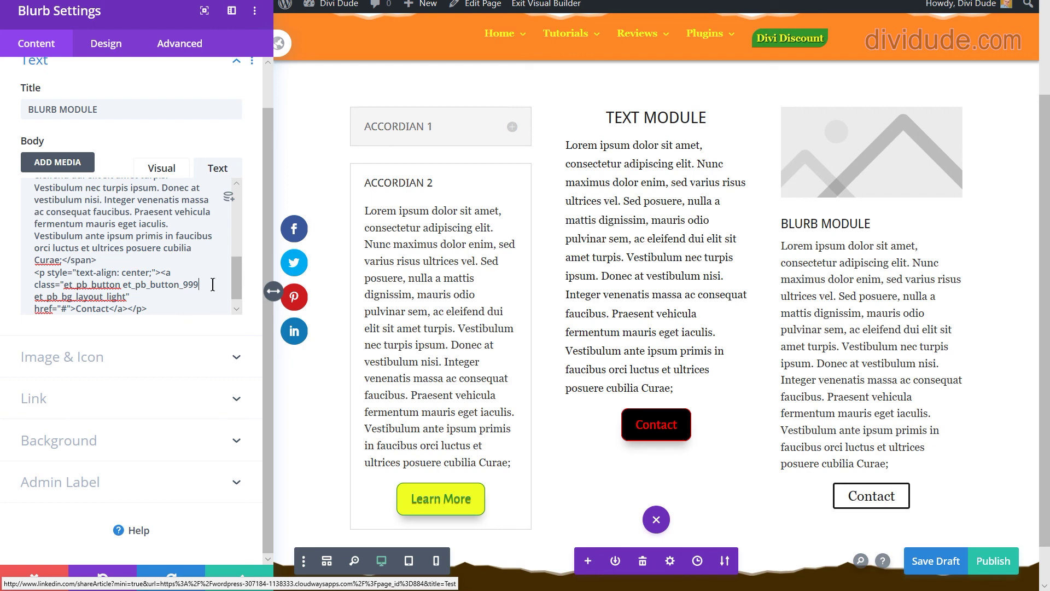
pyautogui.press('BackSpace')
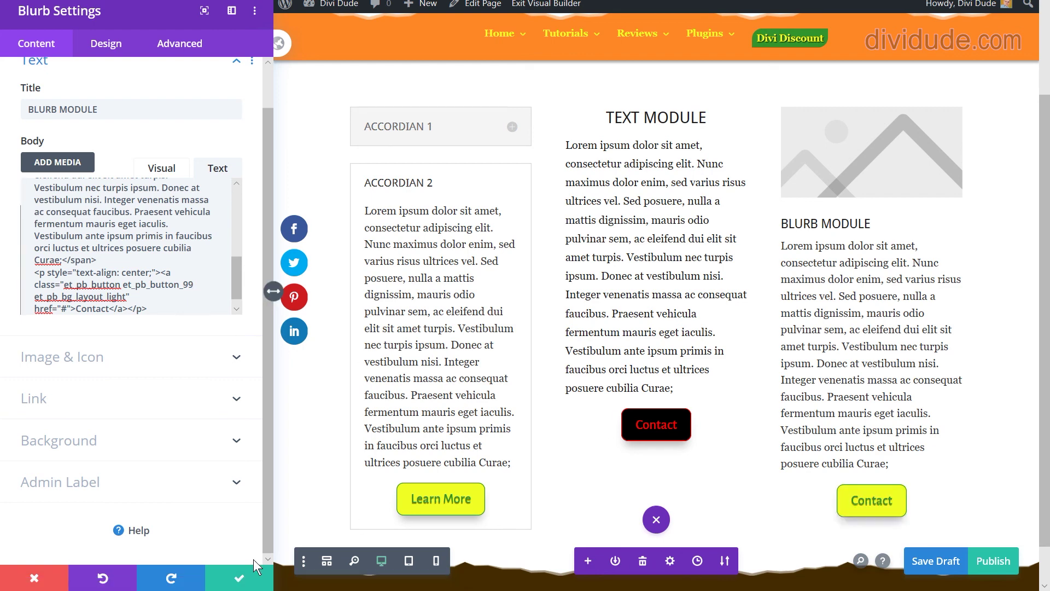
pyautogui.click(241, 582)
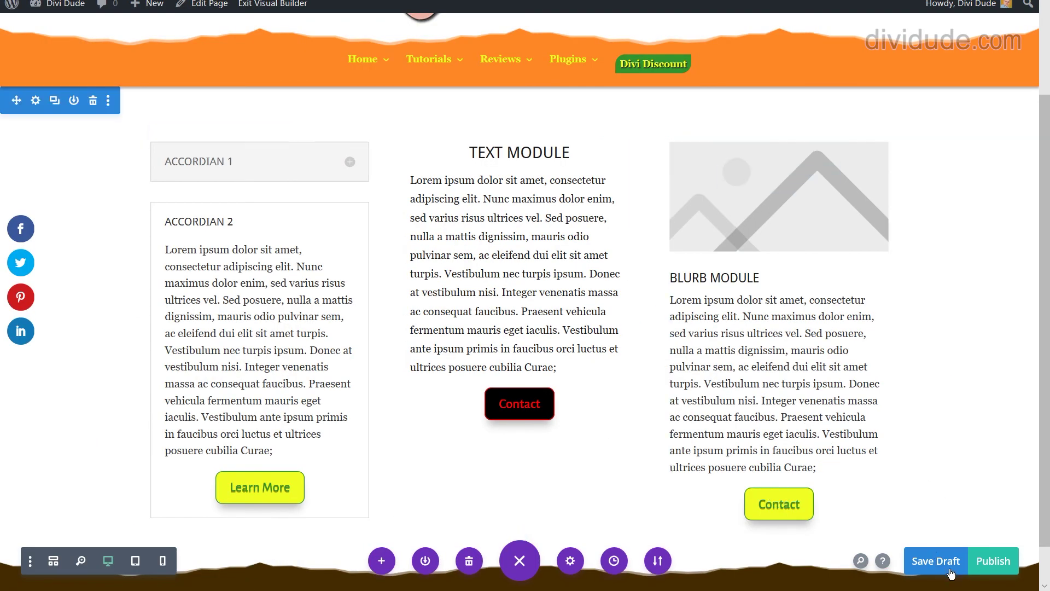
pyautogui.click(992, 560)
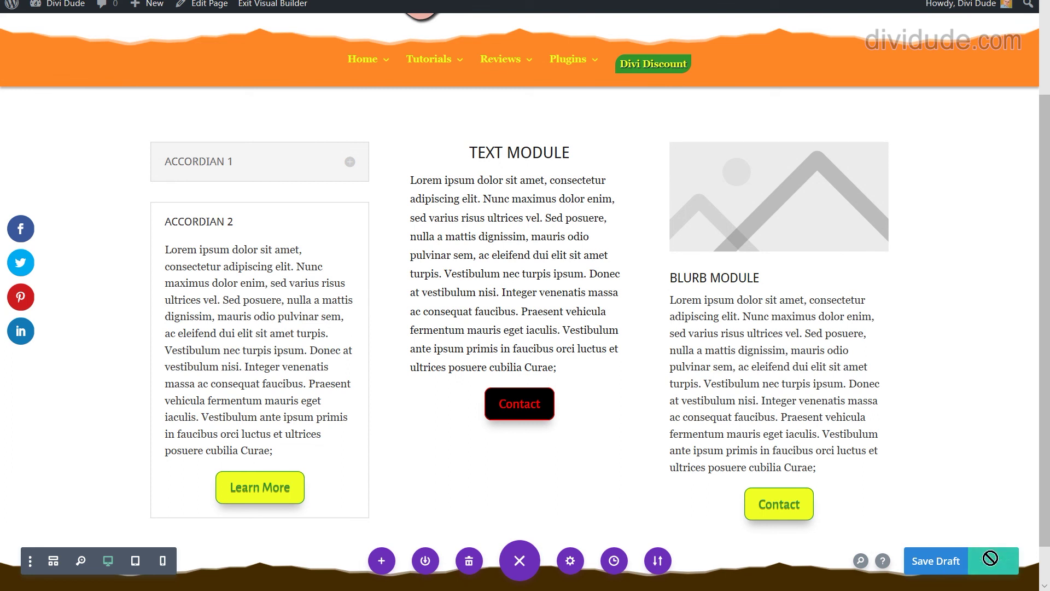